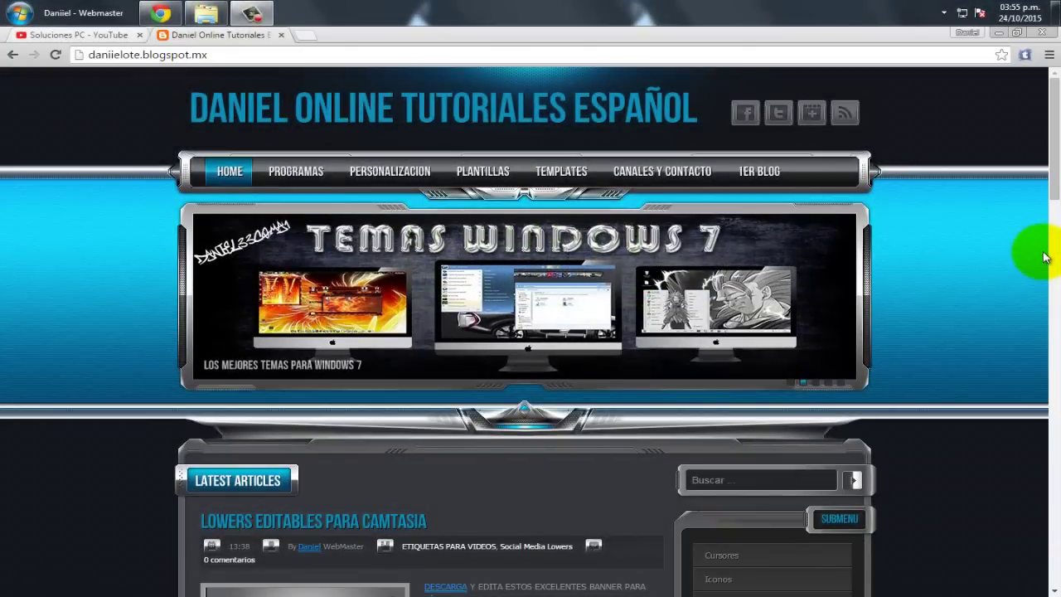
- Minimize Chrome so the Windows 7 desktop shows
left_click(999, 32)
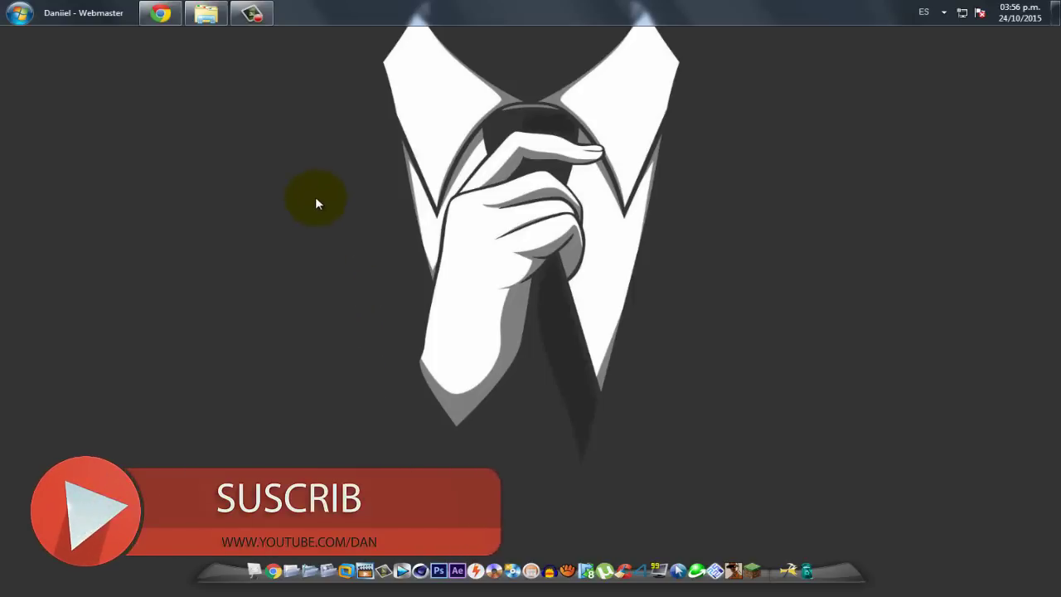
- Open clip 90003-5 from the Lowers para camtasia Studio folder in QuickTime Player
mouse_move(217, 17)
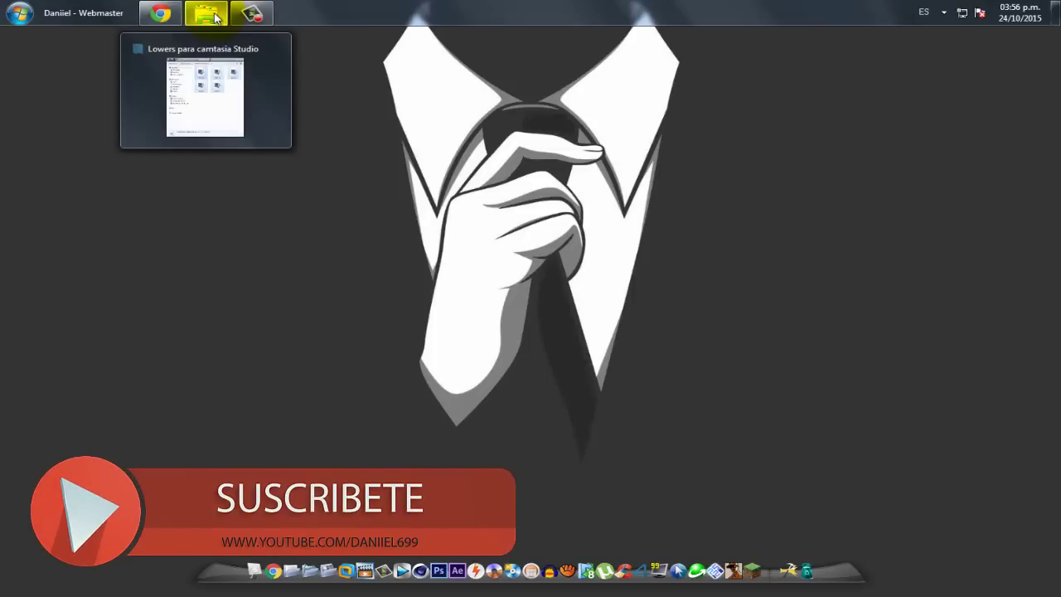
left_click(225, 102)
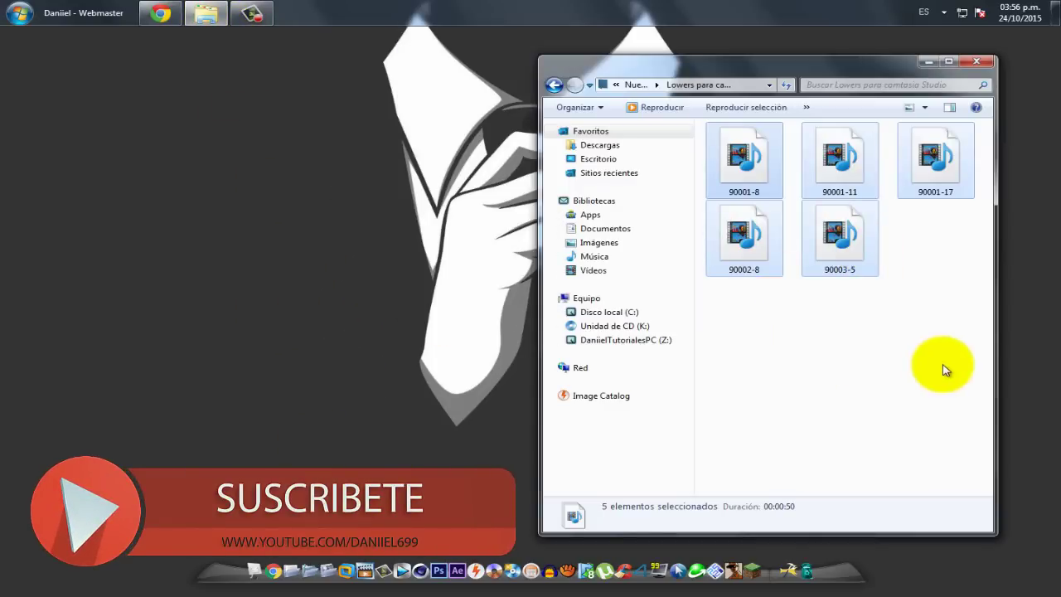
left_click_drag(964, 346, 713, 146)
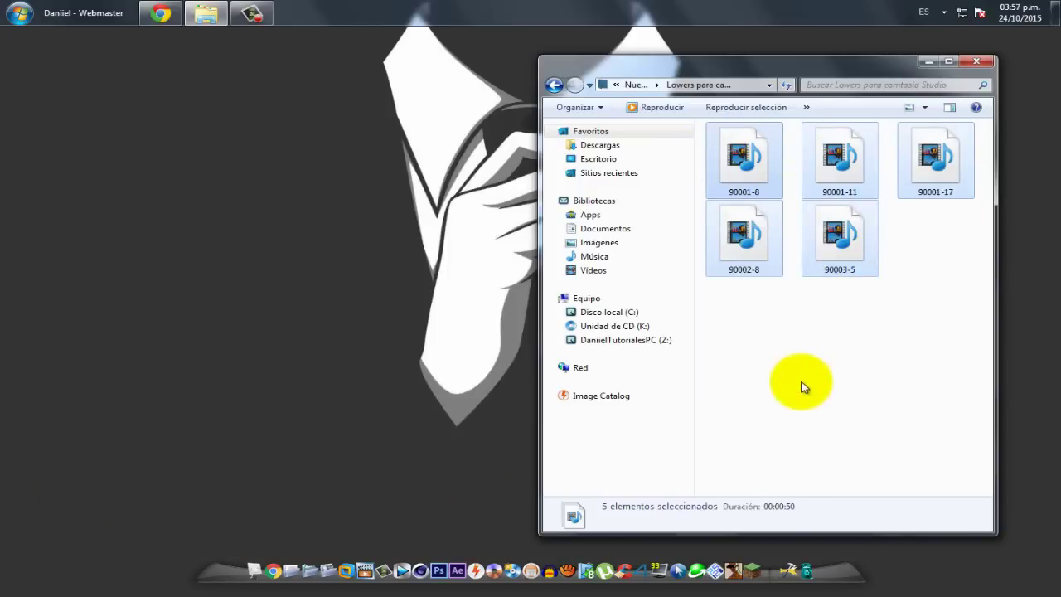
left_click(803, 385)
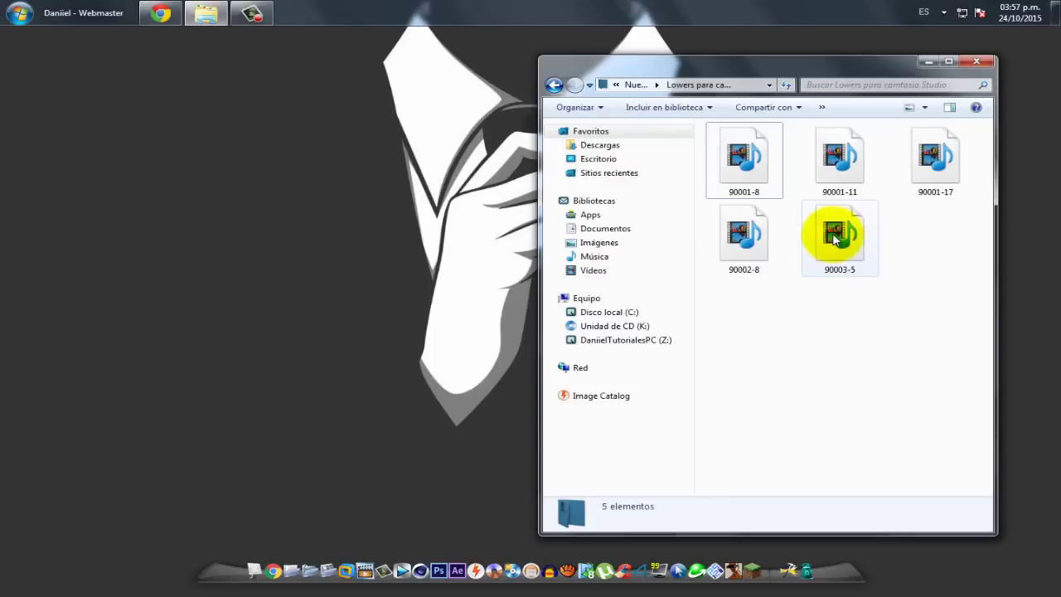
right_click(834, 239)
left_click(826, 352)
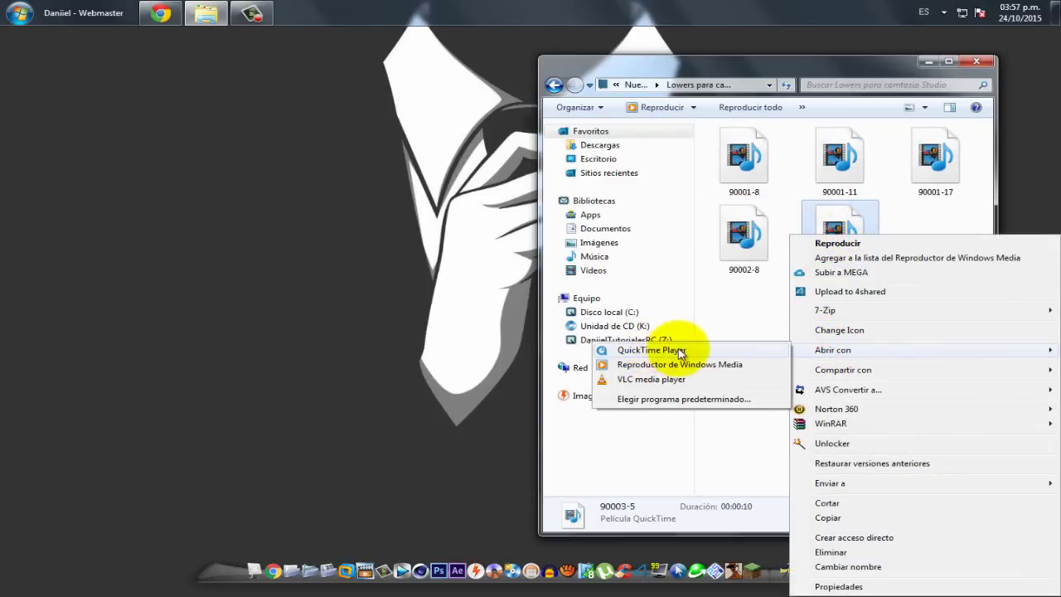
left_click(680, 350)
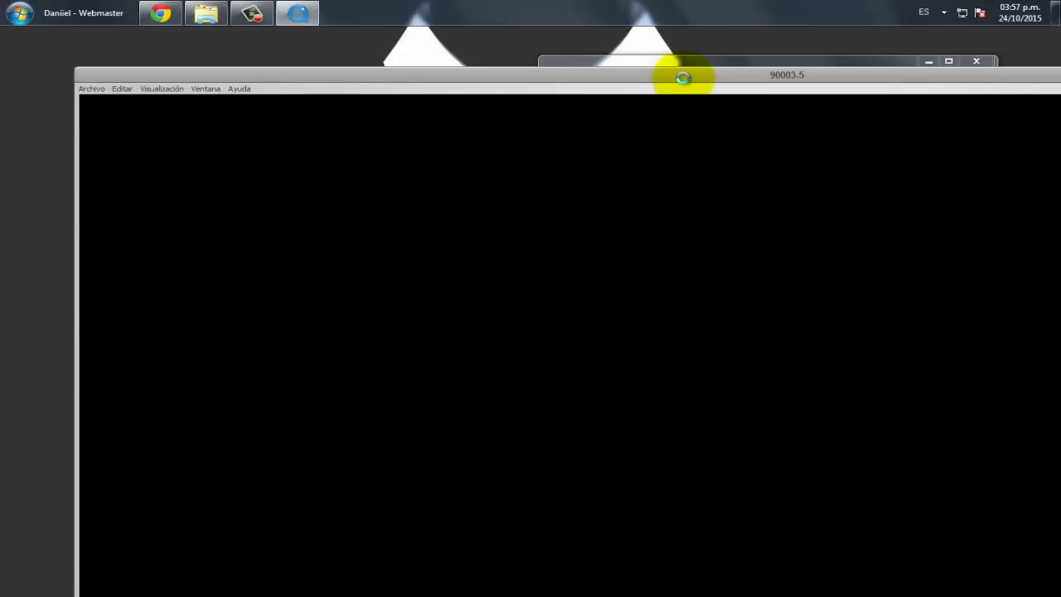
- Shrink and reposition the QuickTime window, play clip 90003-5 through, then close the player
left_click(682, 77)
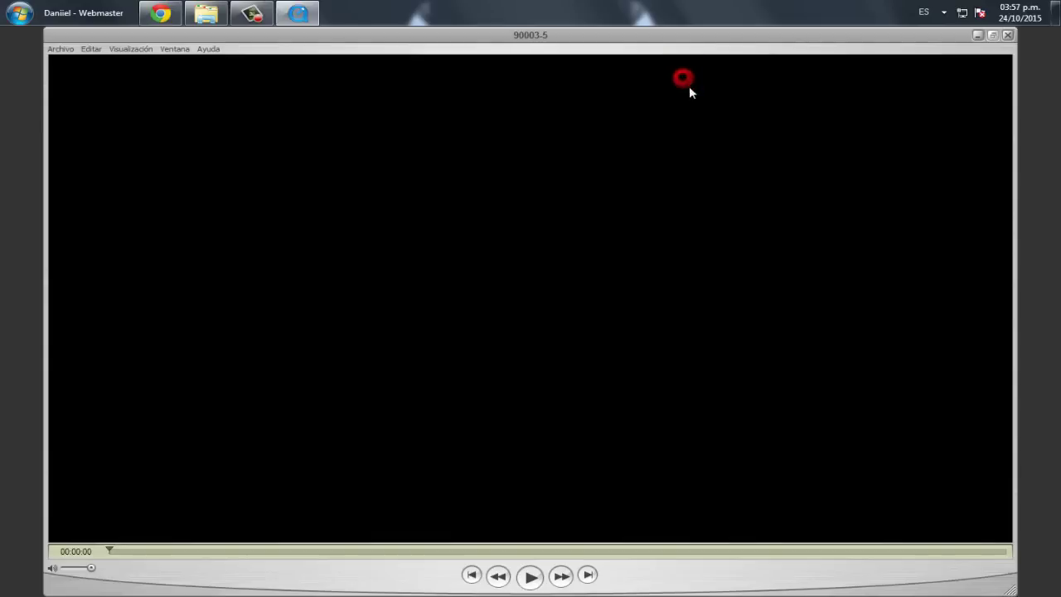
left_click_drag(1009, 589, 520, 343)
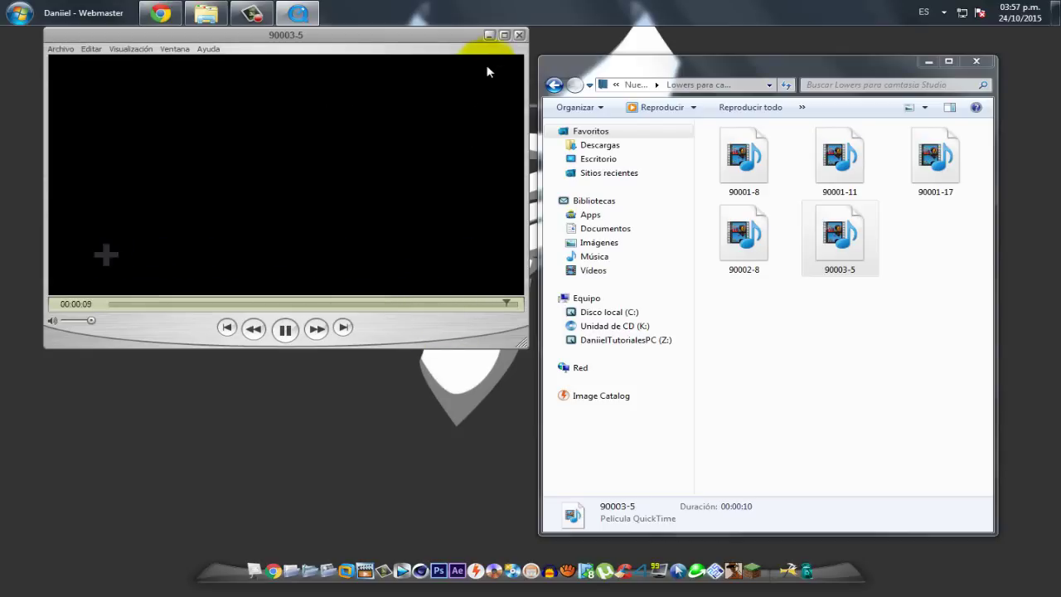
left_click_drag(429, 34, 535, 84)
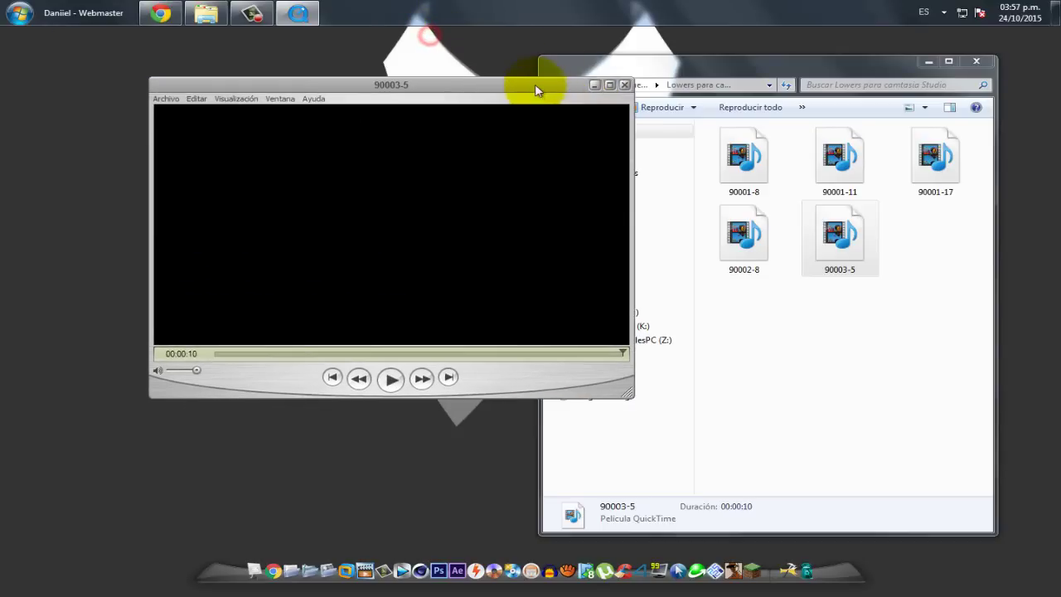
left_click(626, 86)
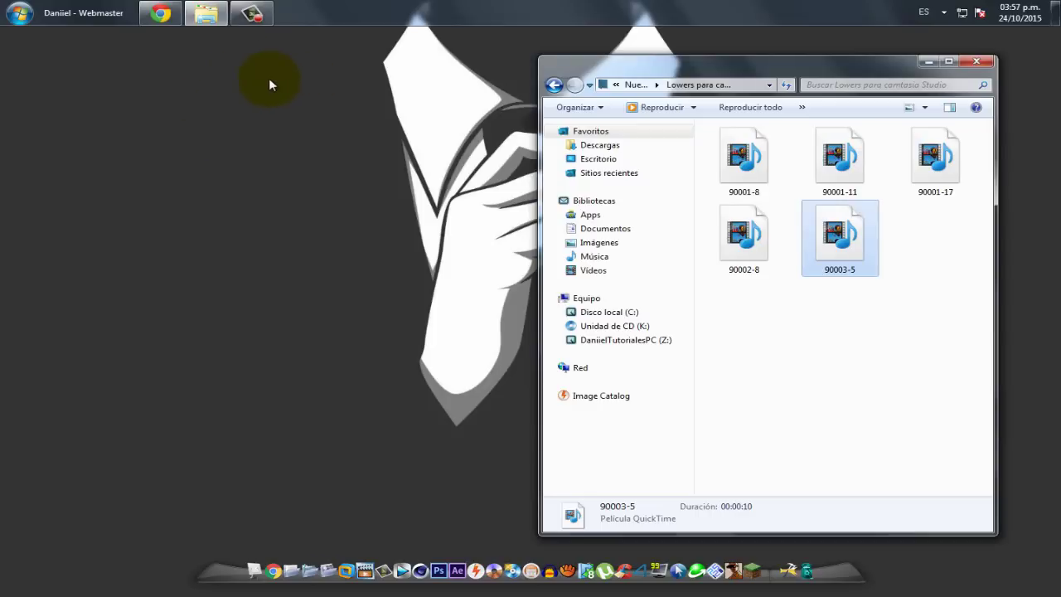
- Back in Chrome, open the blog's Lowers editables para Camtasia post
left_click(159, 15)
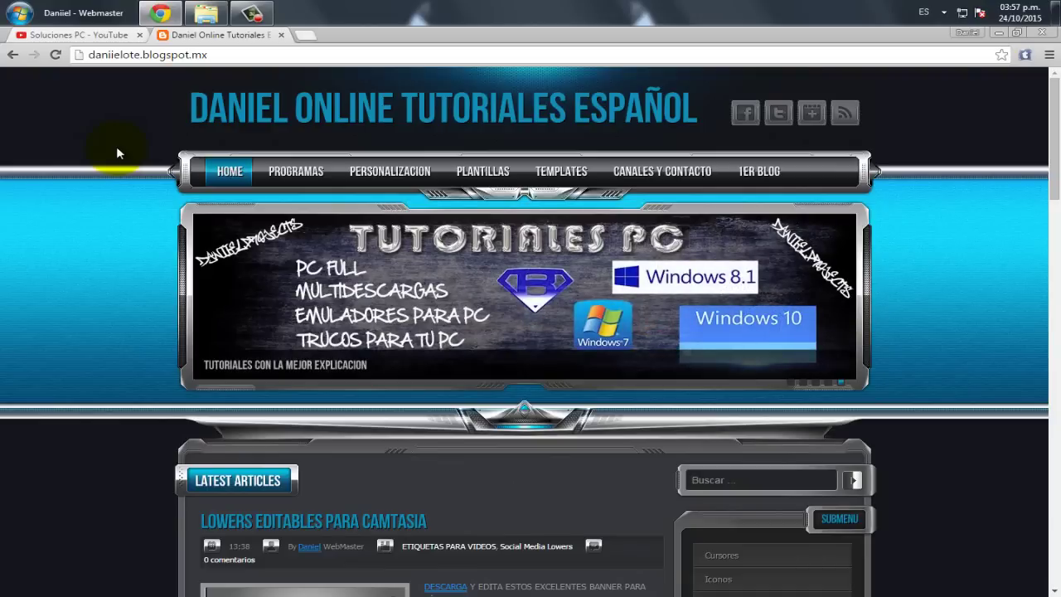
scroll(940, 315, "down", 2)
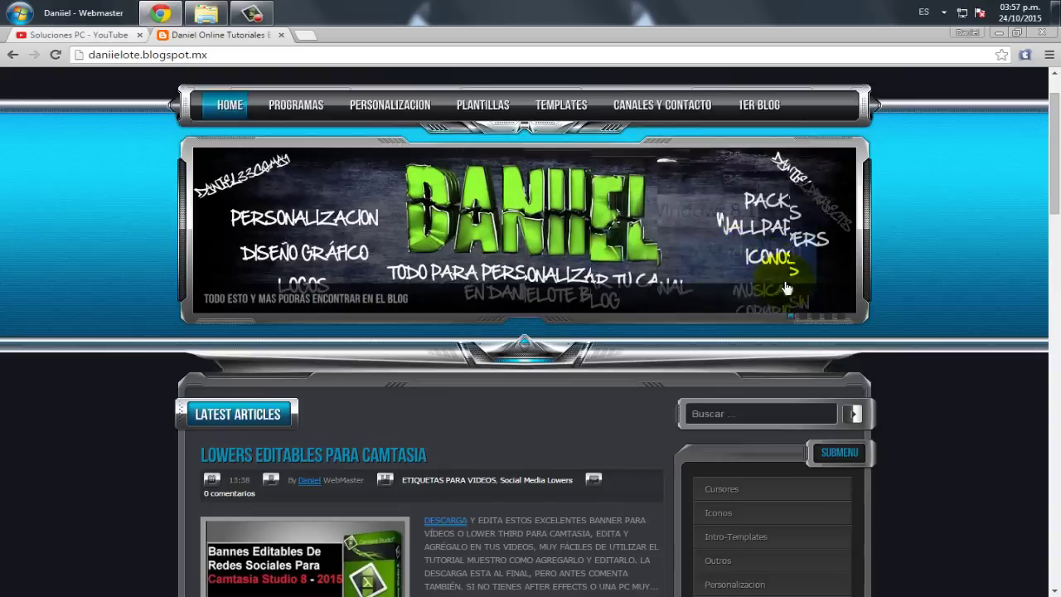
scroll(940, 315, "up", 2)
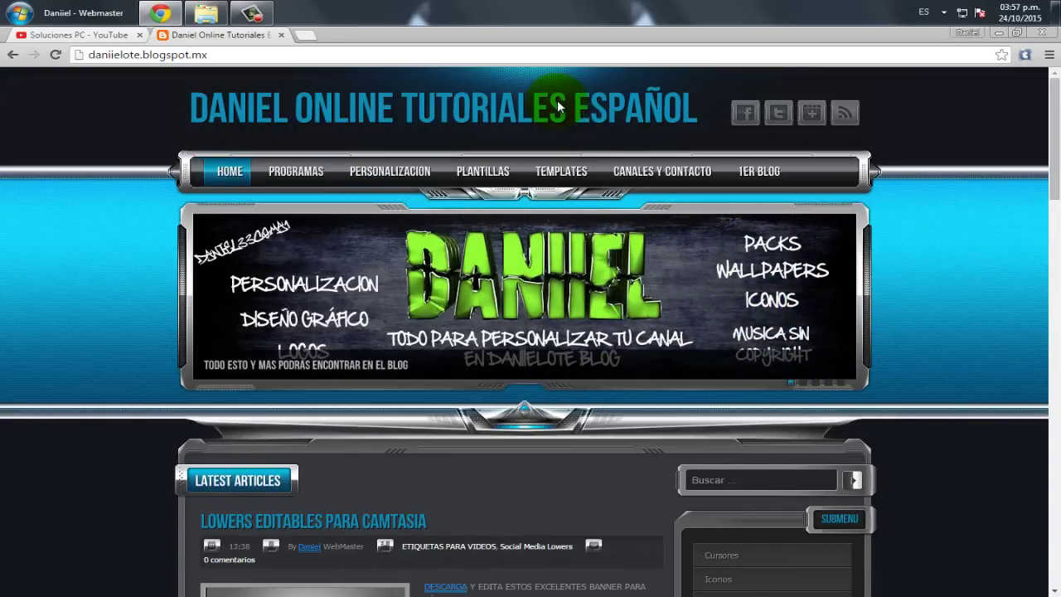
scroll(502, 373, "down", 2)
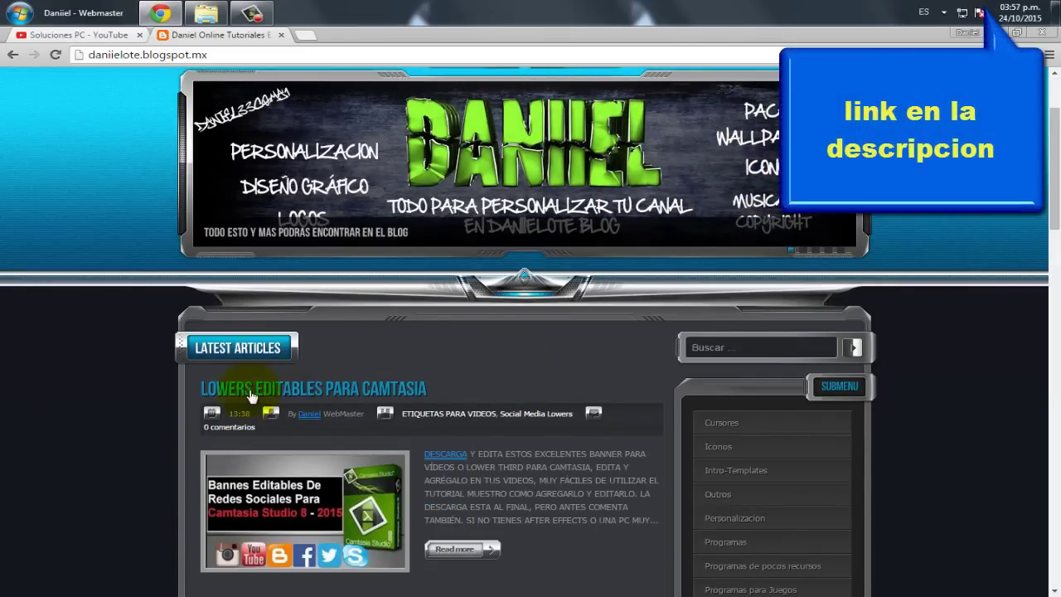
scroll(409, 396, "down", 4)
scroll(634, 348, "up", 3)
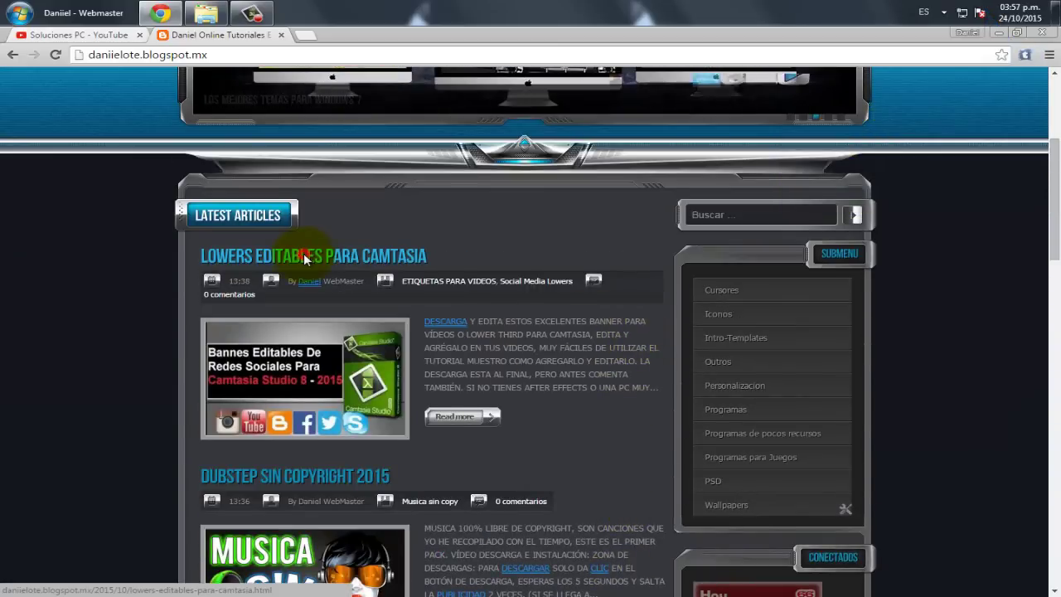
left_click(305, 257)
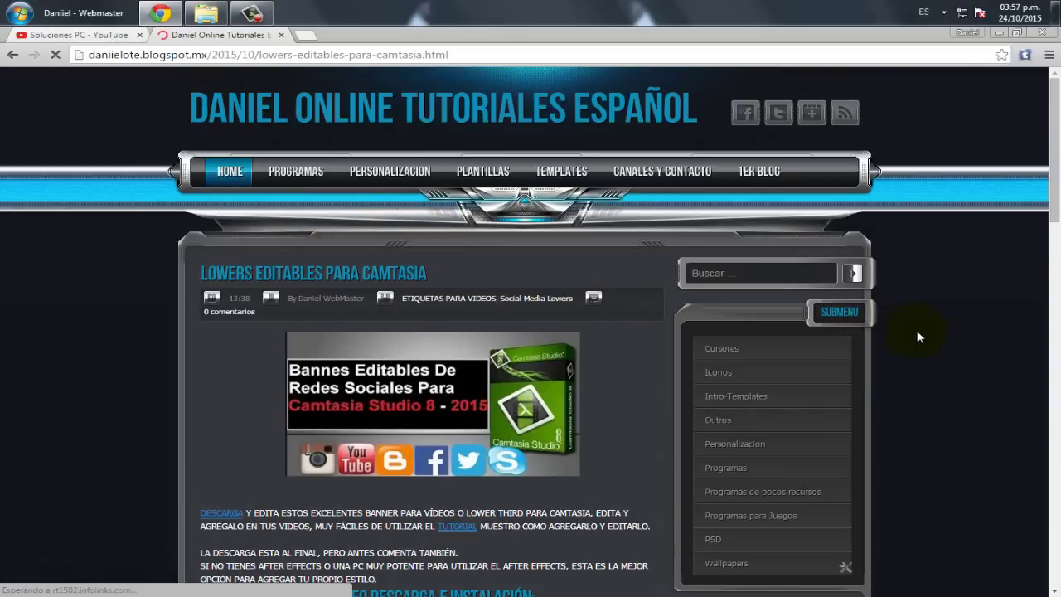
- Start the Descargar MEGA download in Zona de descargas, then close the sh.st shortener tab
scroll(928, 339, "down", 6)
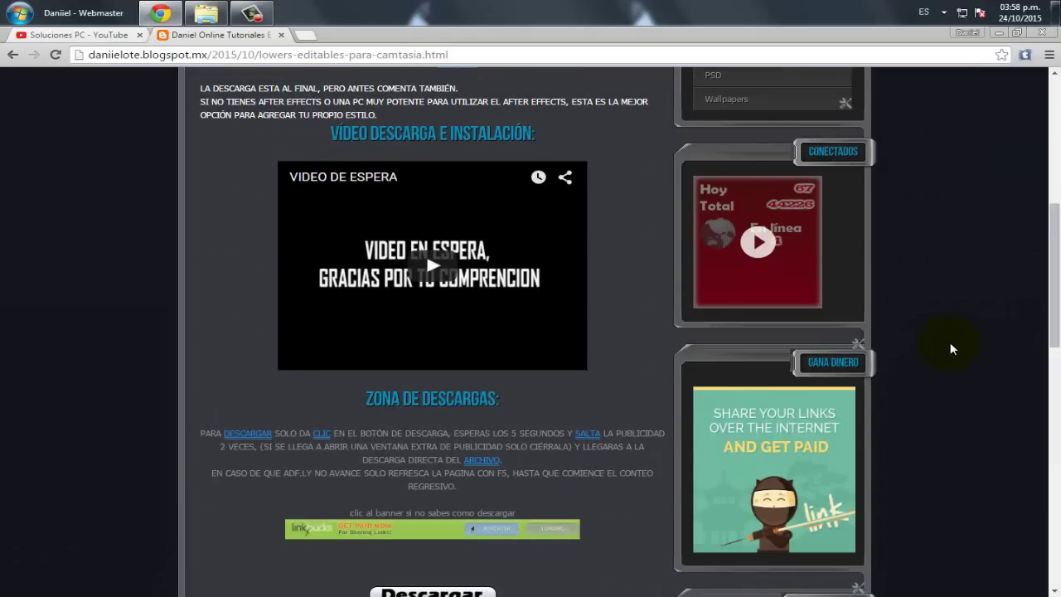
scroll(621, 346, "down", 3)
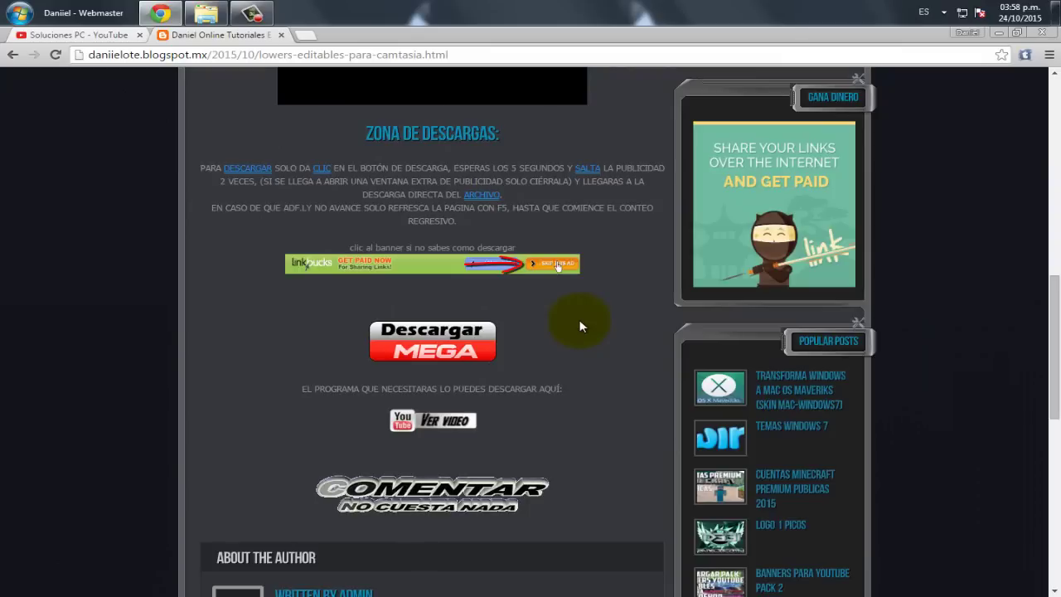
left_click(452, 354)
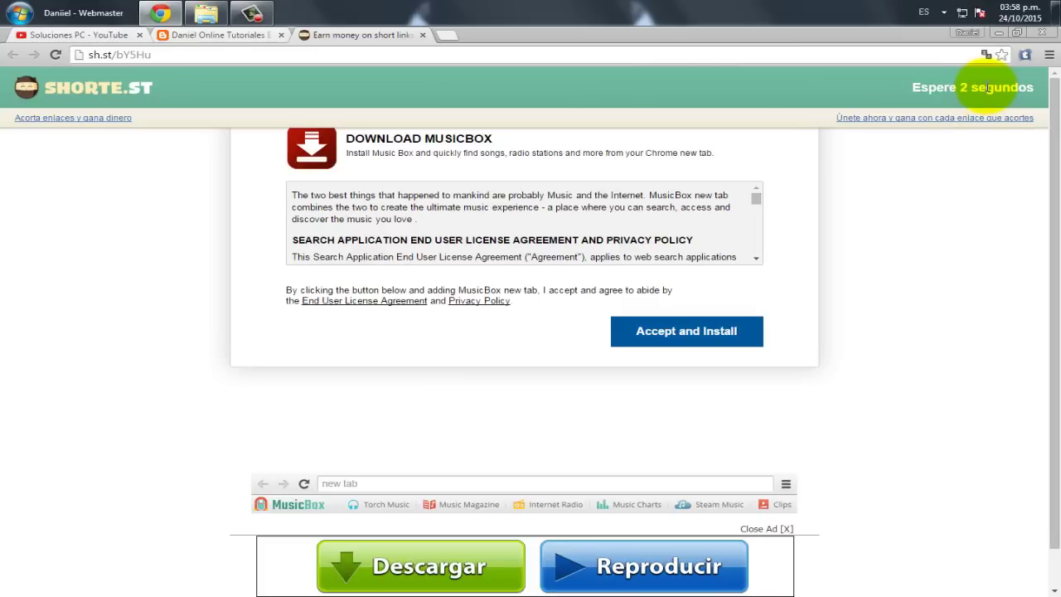
left_click(255, 34)
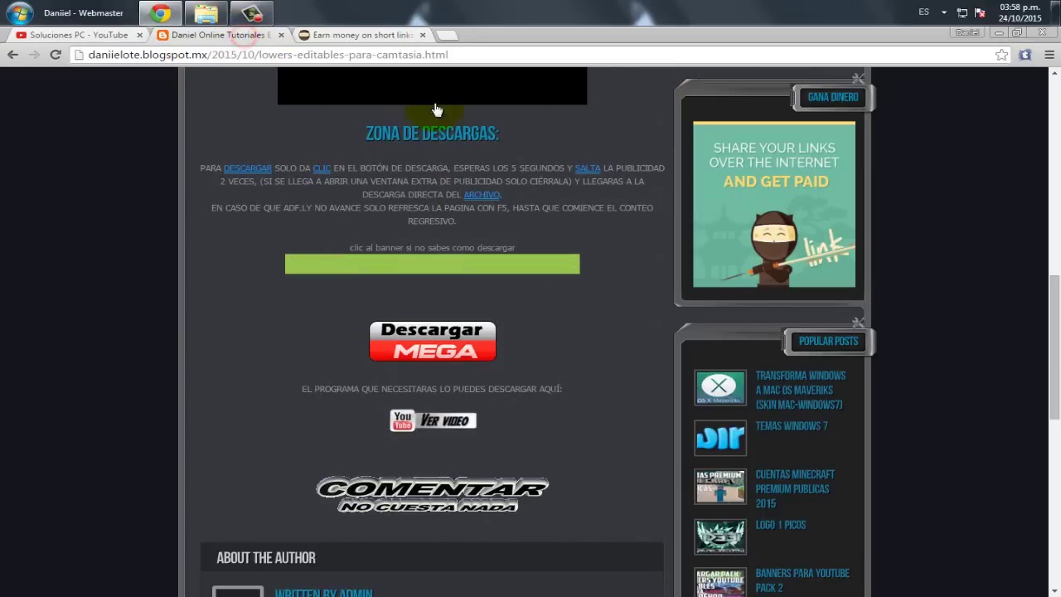
left_click(422, 35)
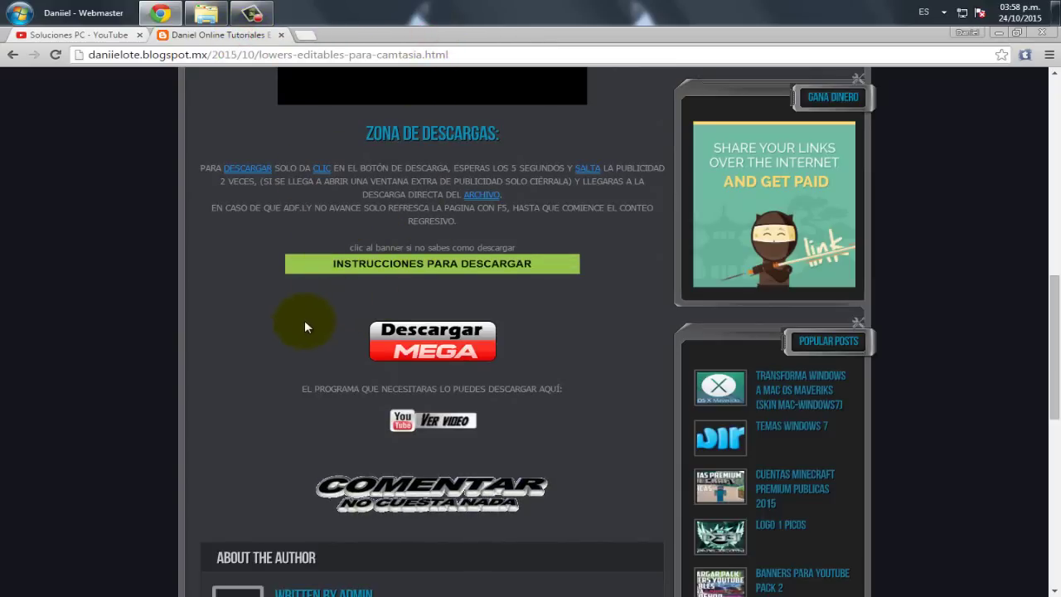
- In Nueva carpeta, view the WinRAR options for the Lowers Cam PACK 1 archive without extracting
left_click(205, 12)
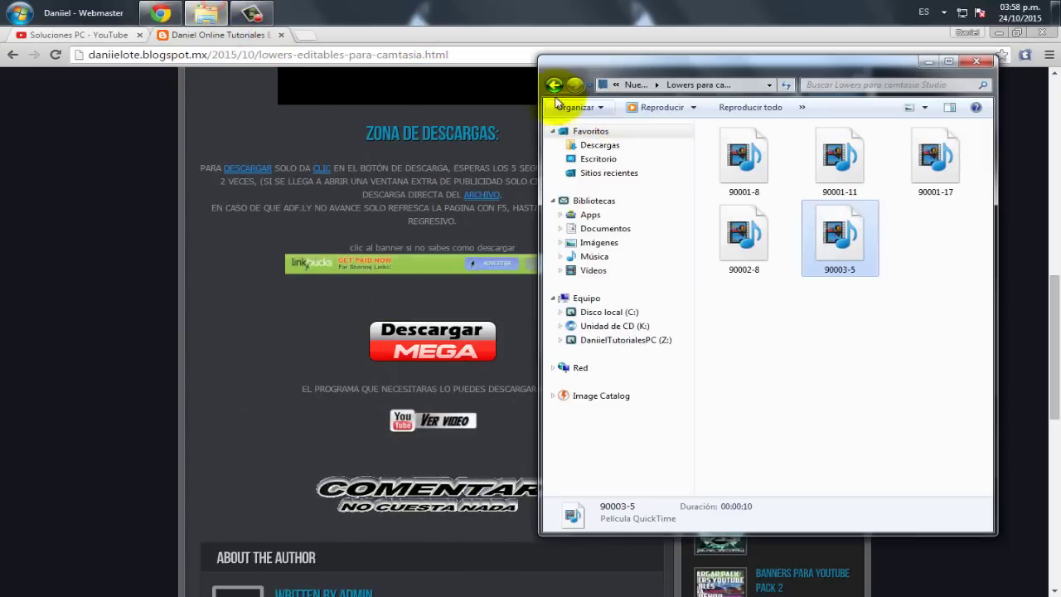
left_click(556, 93)
left_click(839, 164)
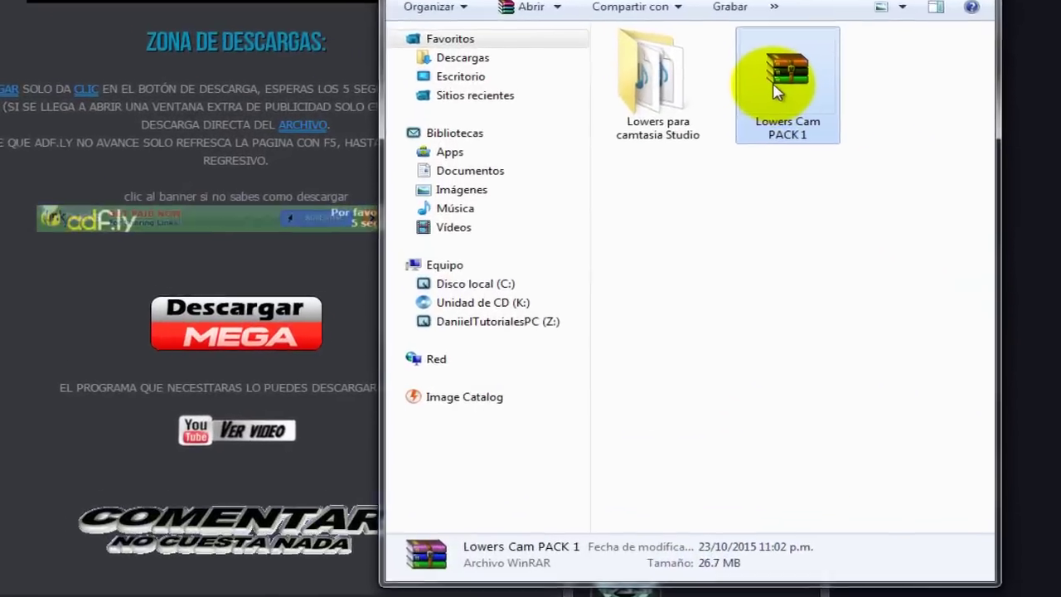
right_click(832, 164)
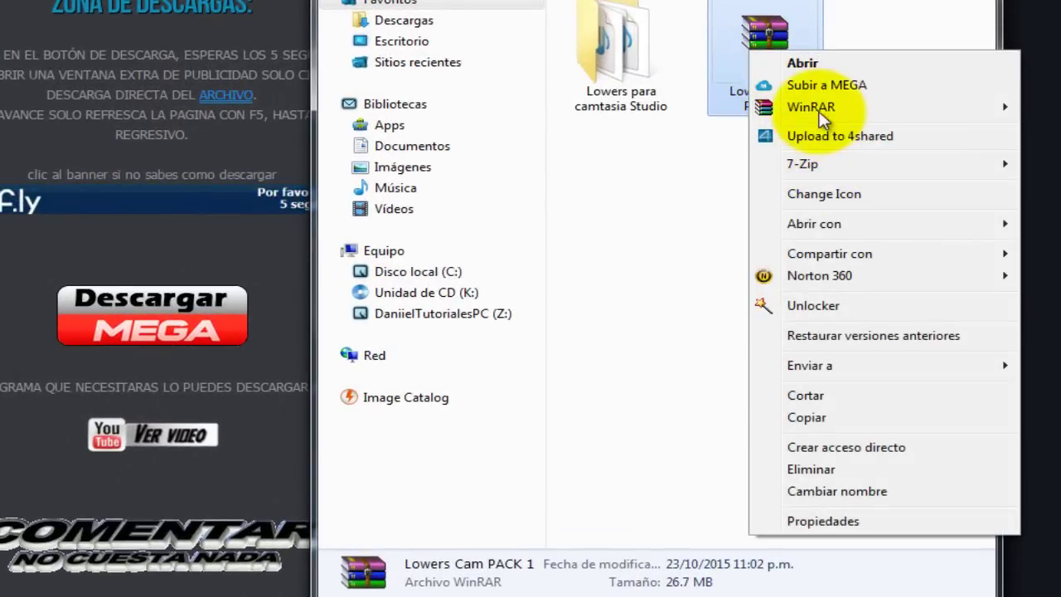
left_click(800, 108)
left_click(670, 315)
- Open Lowers para camtasia Studio, select all five clips, then go back to Nueva carpeta
left_click(617, 54)
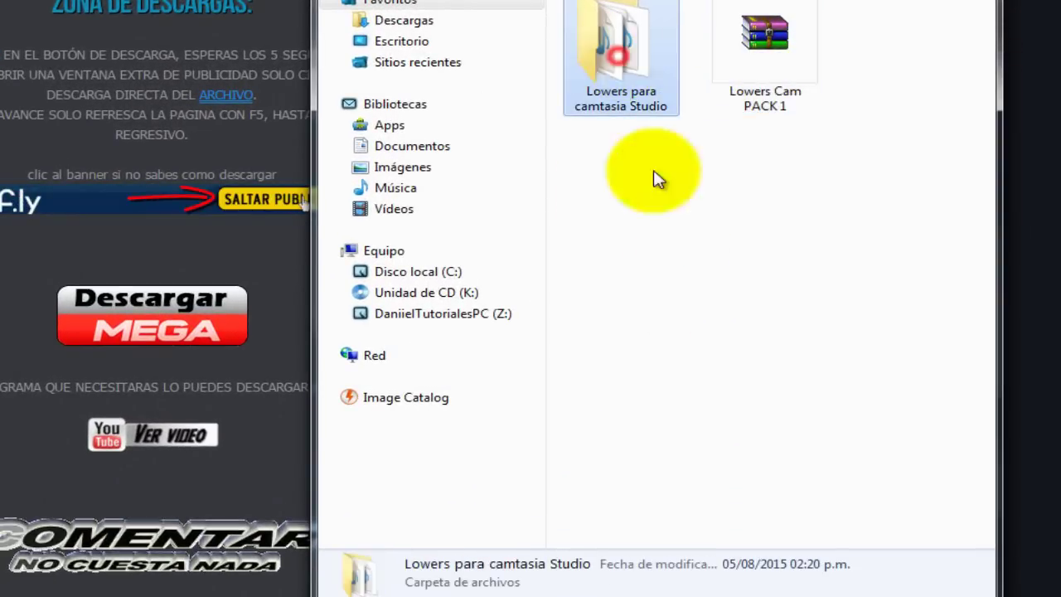
double_click(630, 72)
left_click(909, 274)
key("ctrl+a")
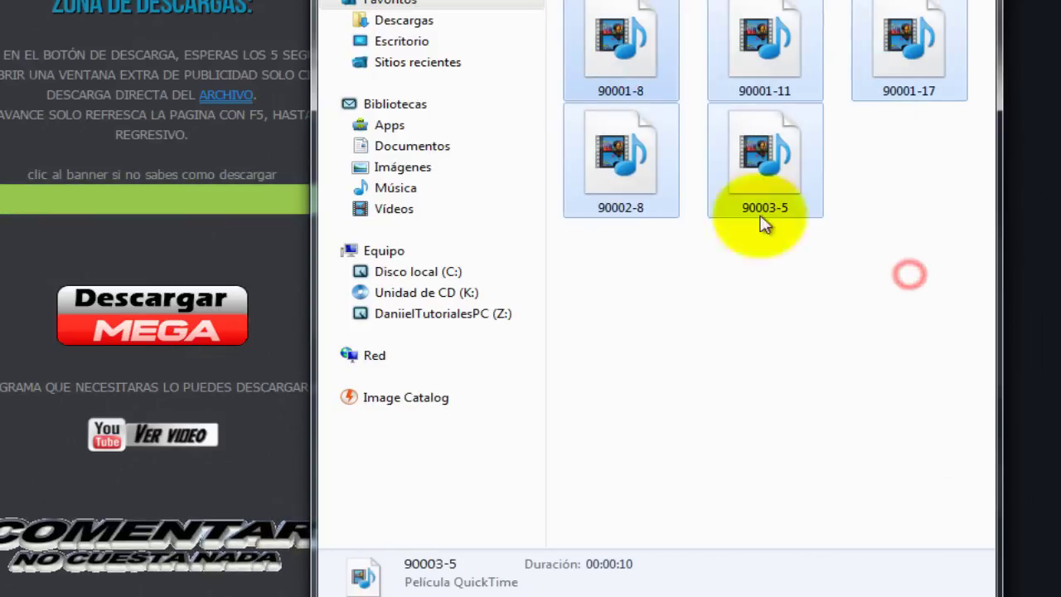
left_click_drag(954, 279, 592, 29)
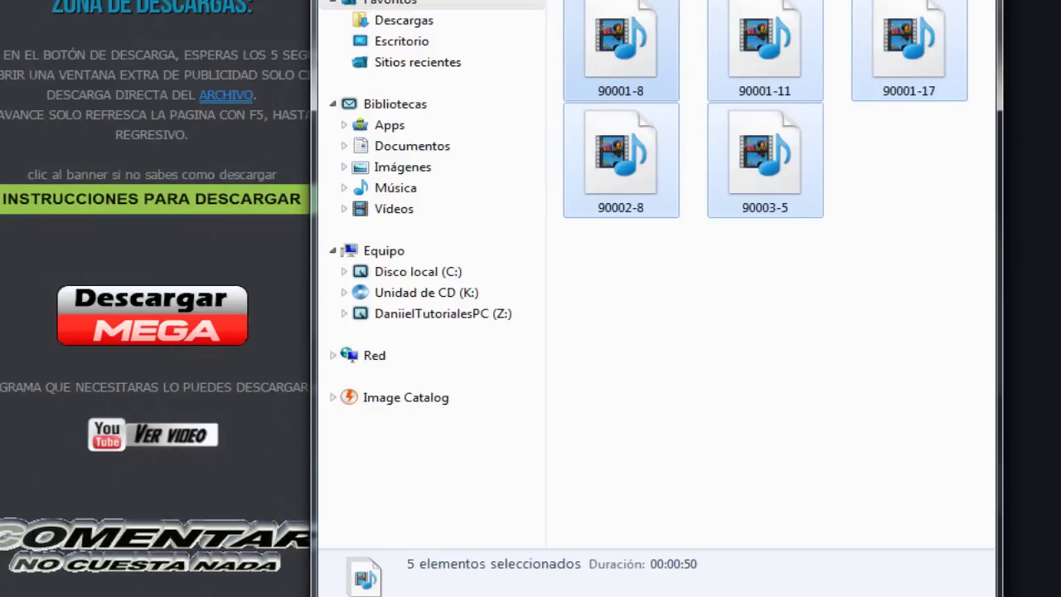
key("BackSpace")
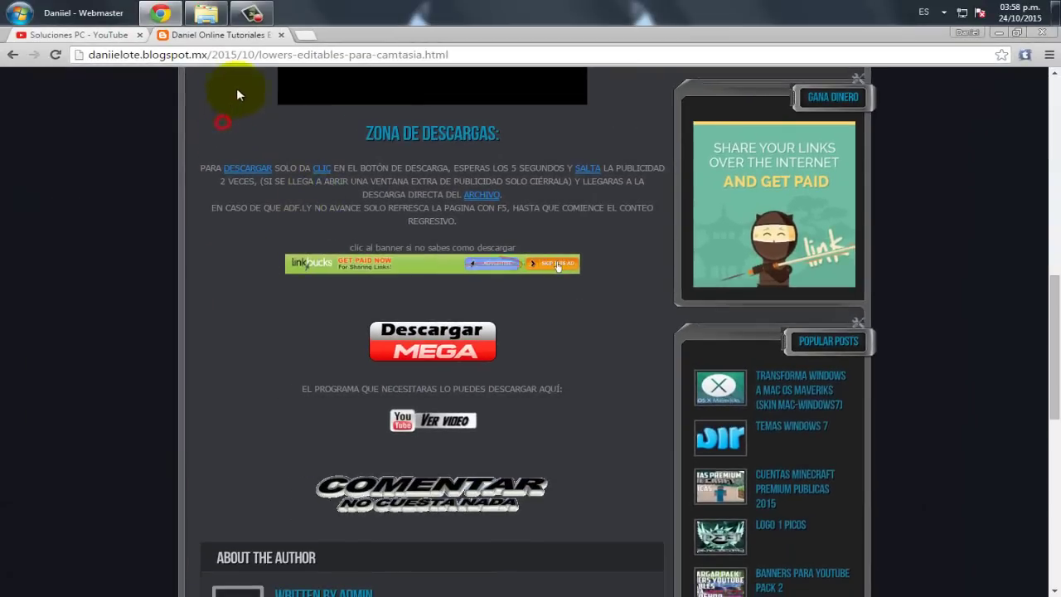
- Go to the Etiquetas para Vídeos page from the blog's Plantillas menu
scroll(415, 331, "up", 8)
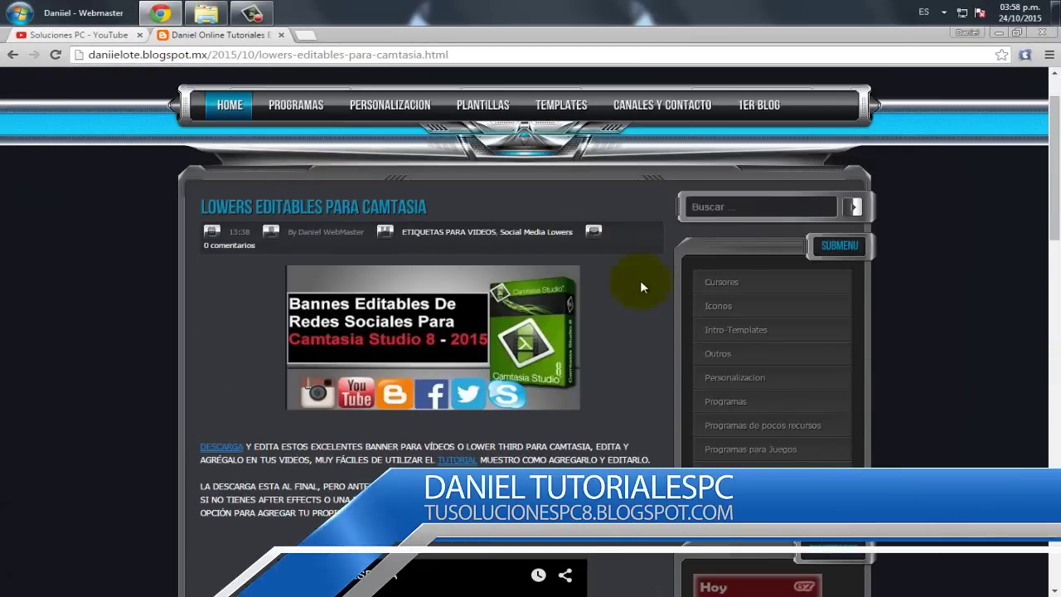
scroll(650, 280, "up", 1)
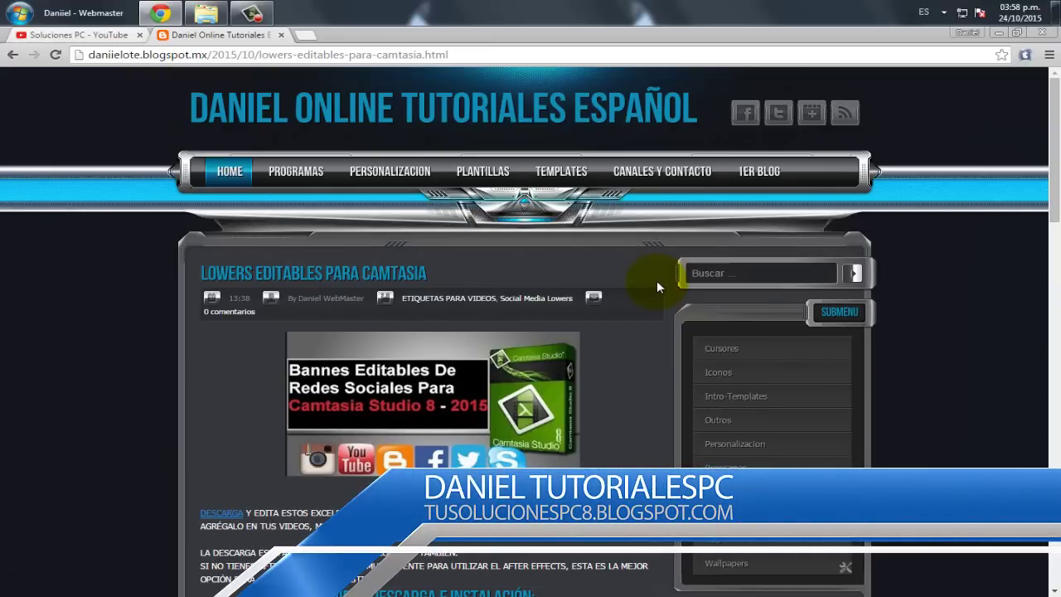
scroll(630, 364, "down", 2)
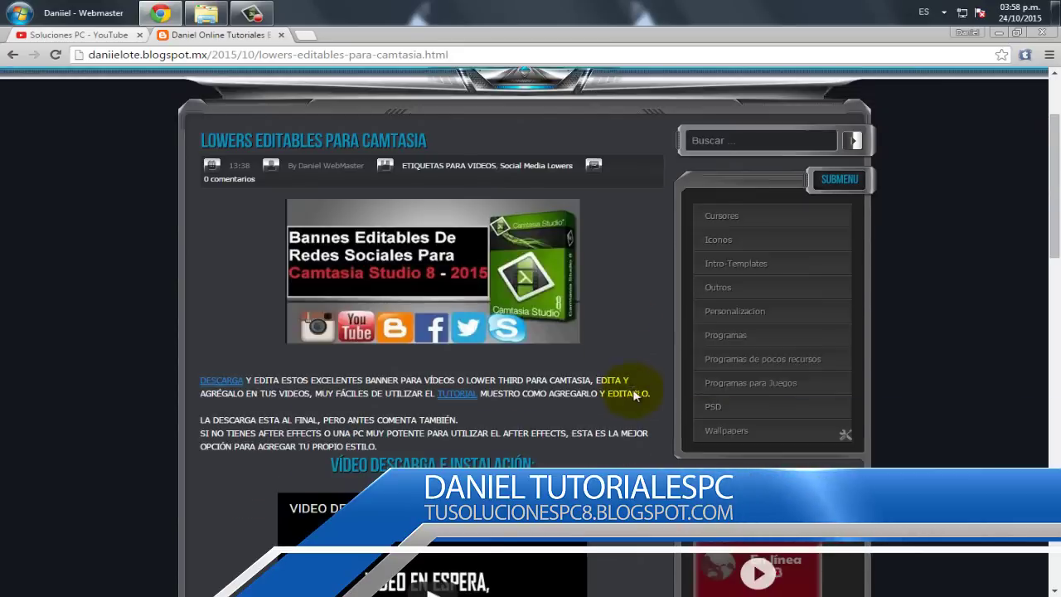
scroll(640, 384, "down", 2)
scroll(648, 376, "down", 3)
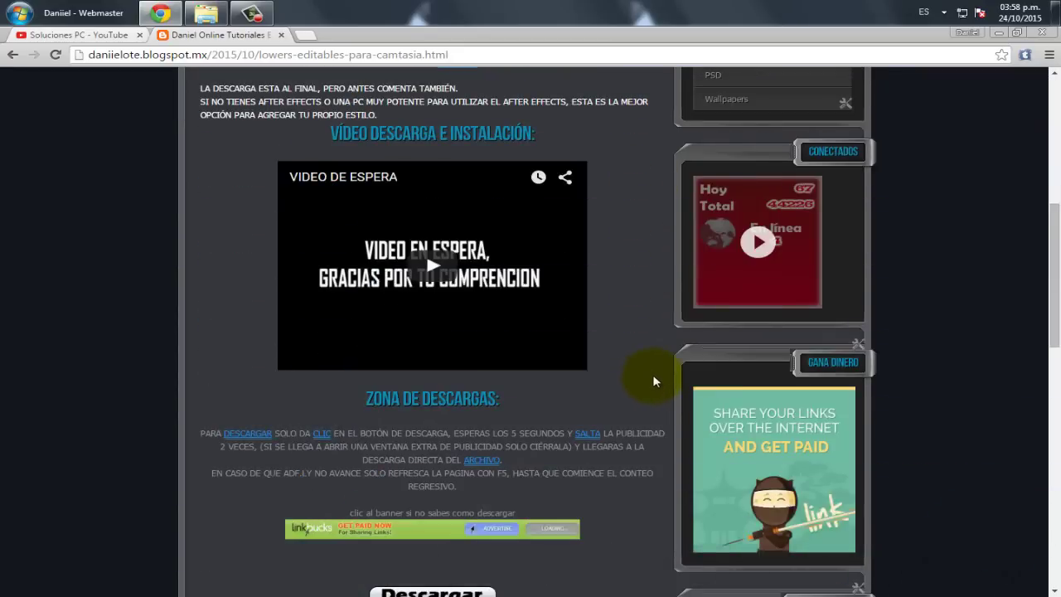
scroll(654, 380, "up", 6)
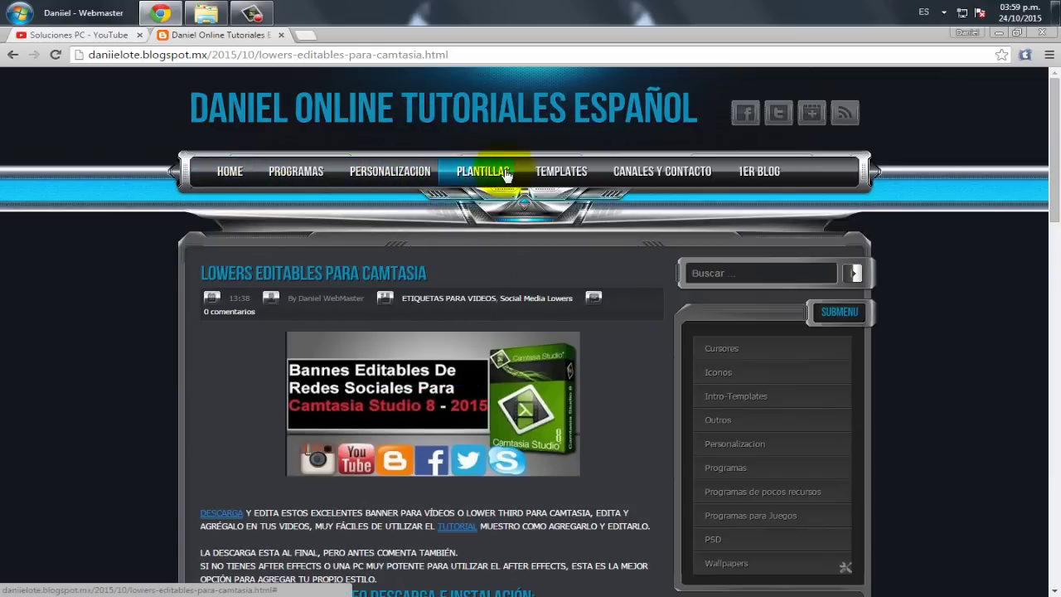
mouse_move(482, 174)
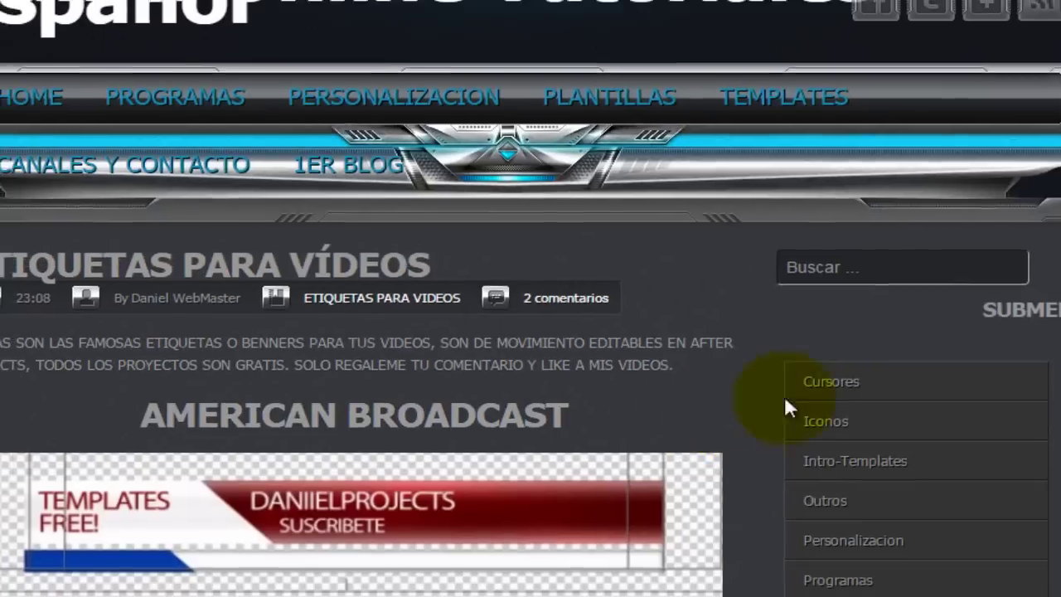
- Scroll through the Etiquetas para Vídeos lower-third banner templates
scroll(900, 379, "down", 5)
scroll(945, 386, "down", 5)
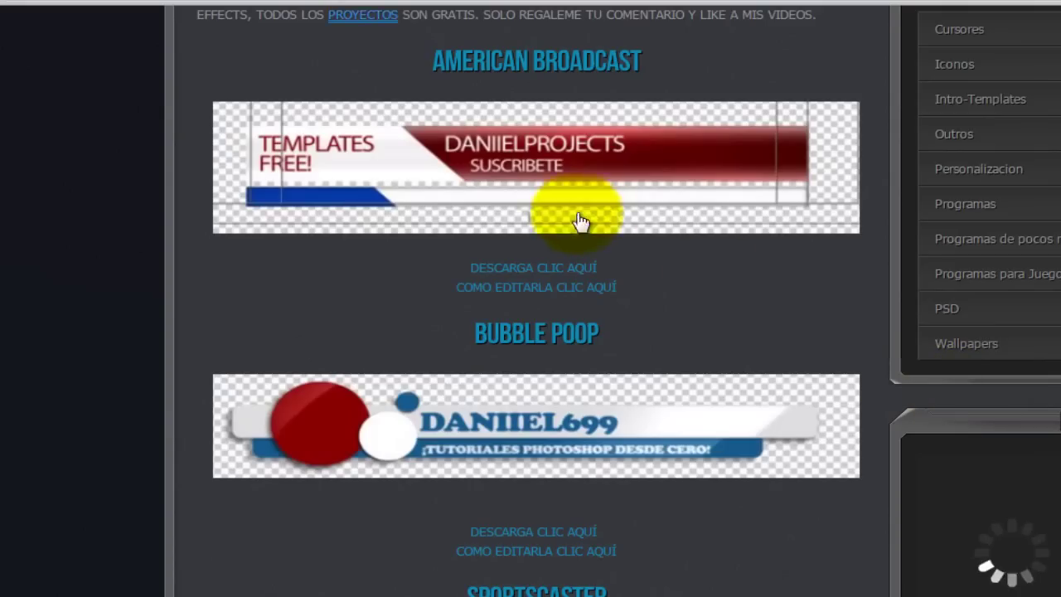
scroll(144, 345, "down", 3)
scroll(146, 345, "down", 3)
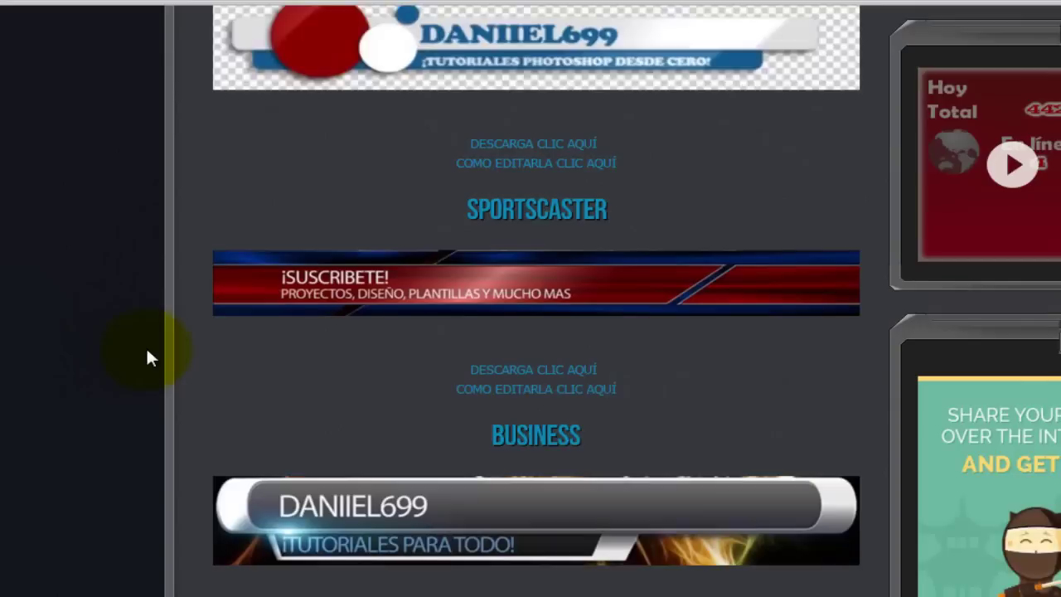
scroll(153, 344, "down", 3)
scroll(165, 343, "down", 1)
scroll(170, 350, "down", 2)
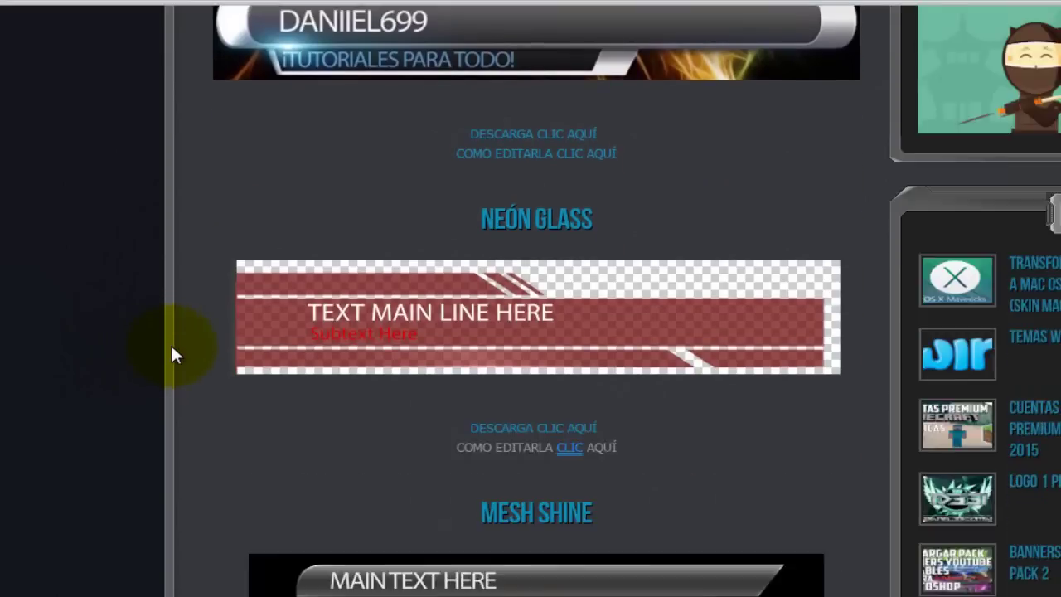
scroll(173, 355, "down", 1)
scroll(175, 365, "down", 3)
scroll(177, 362, "up", 3)
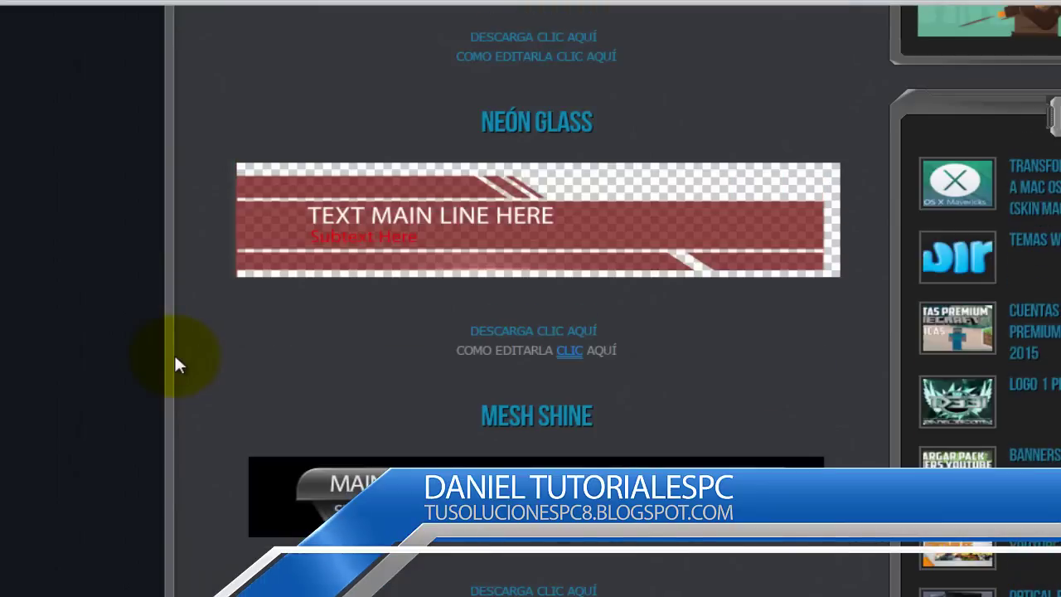
scroll(182, 362, "up", 3)
scroll(188, 360, "up", 5)
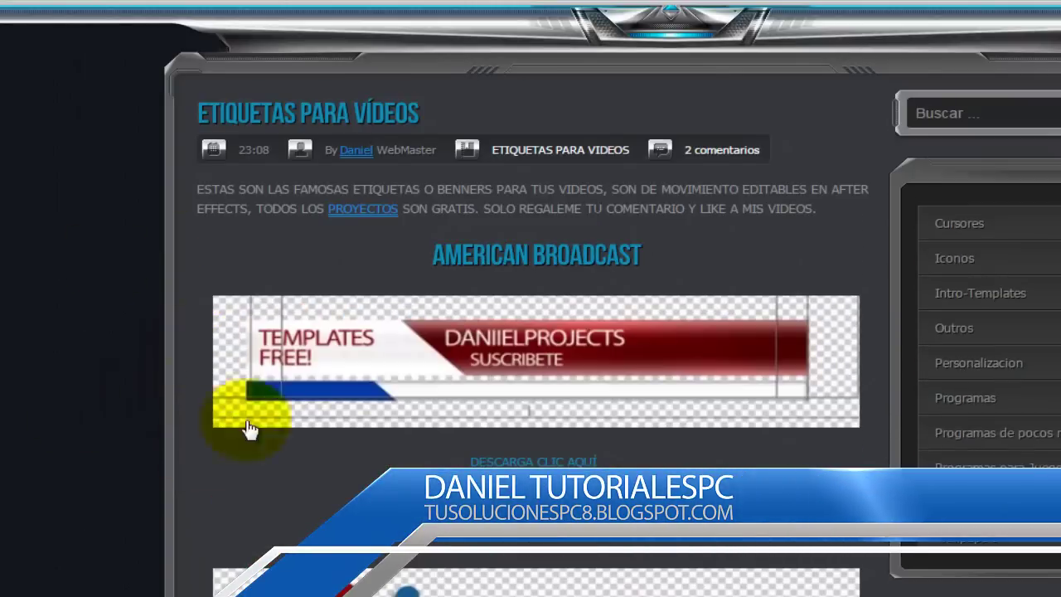
scroll(267, 524, "down", 4)
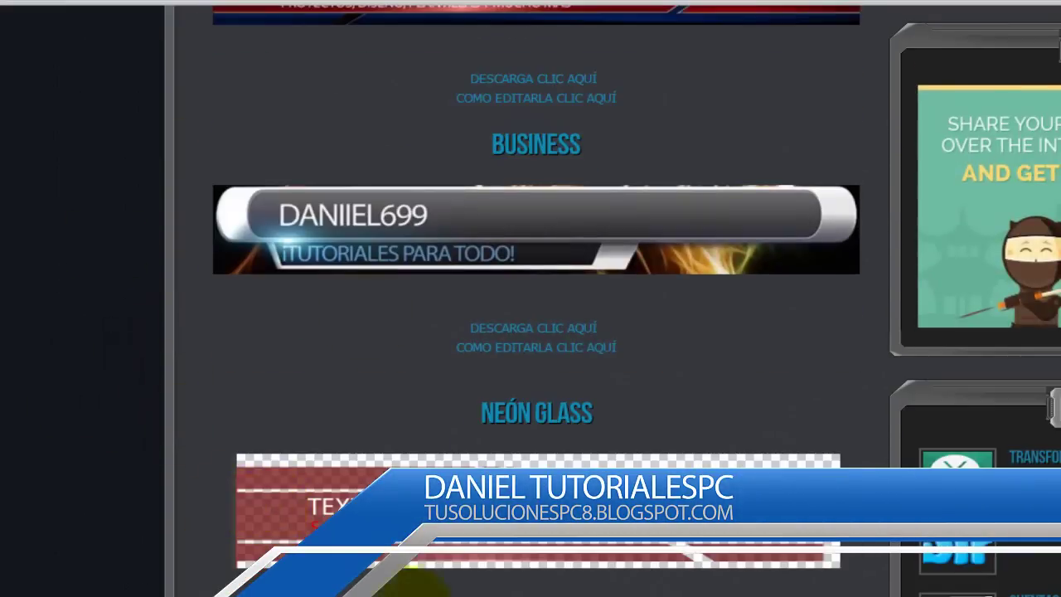
scroll(267, 524, "down", 4)
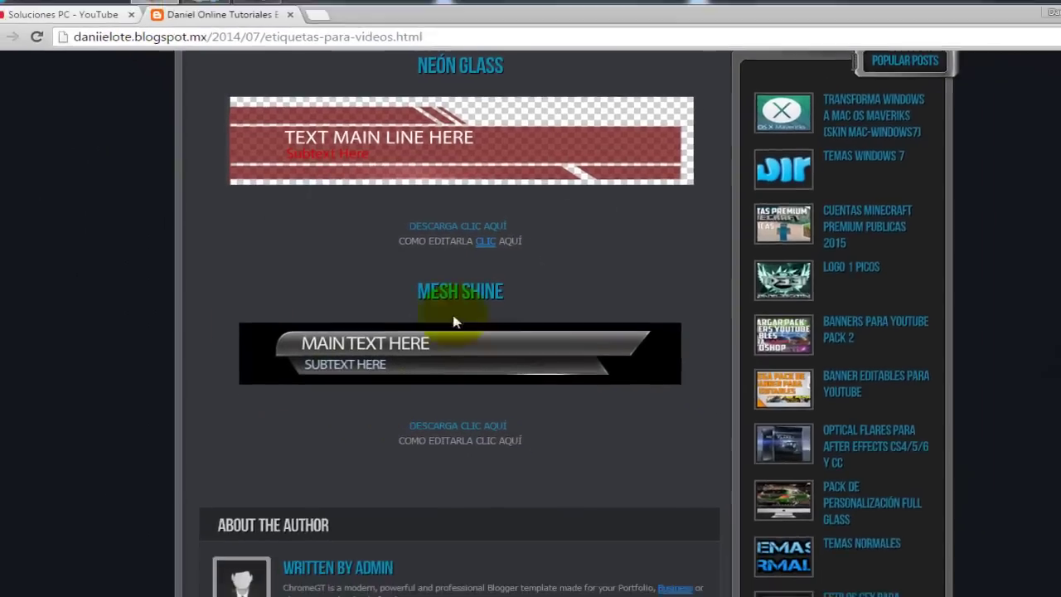
scroll(450, 320, "up", 3)
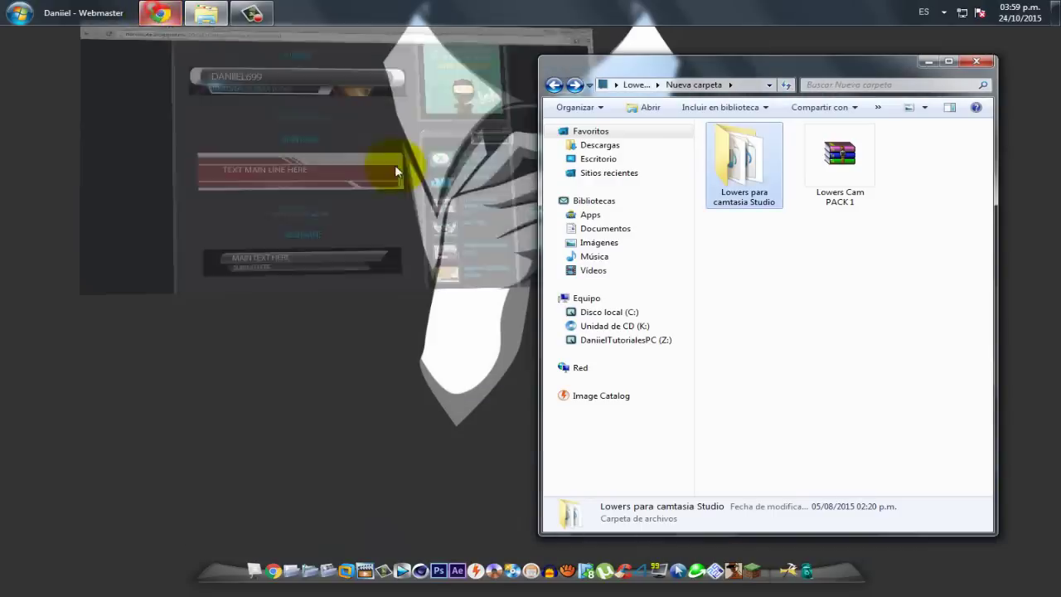
- Open the Lowers para camtasia Studio folder, select its five clips, and launch Camtasia Studio
double_click(719, 177)
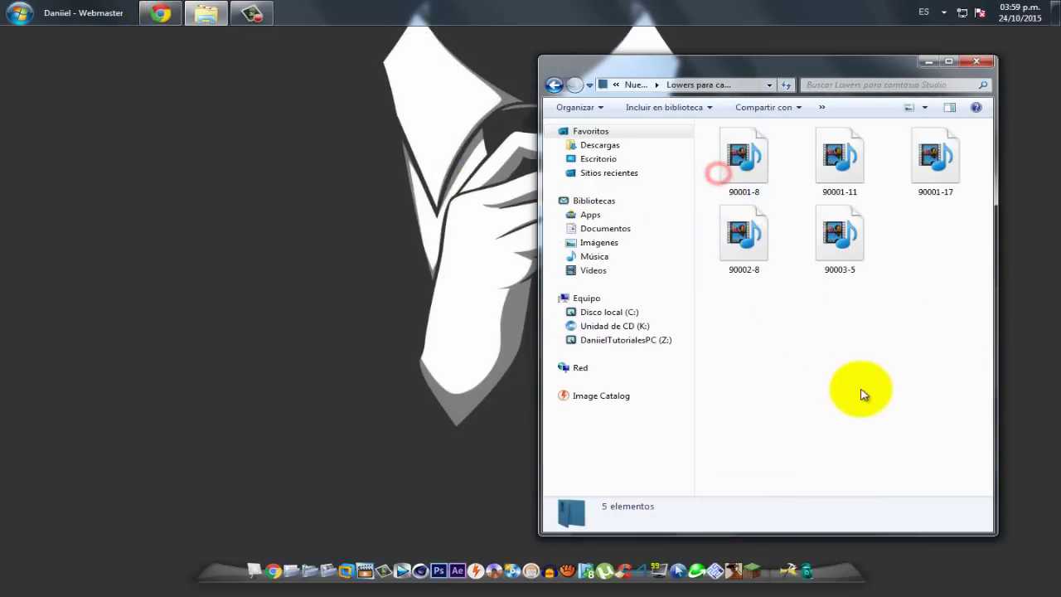
left_click_drag(931, 355, 758, 208)
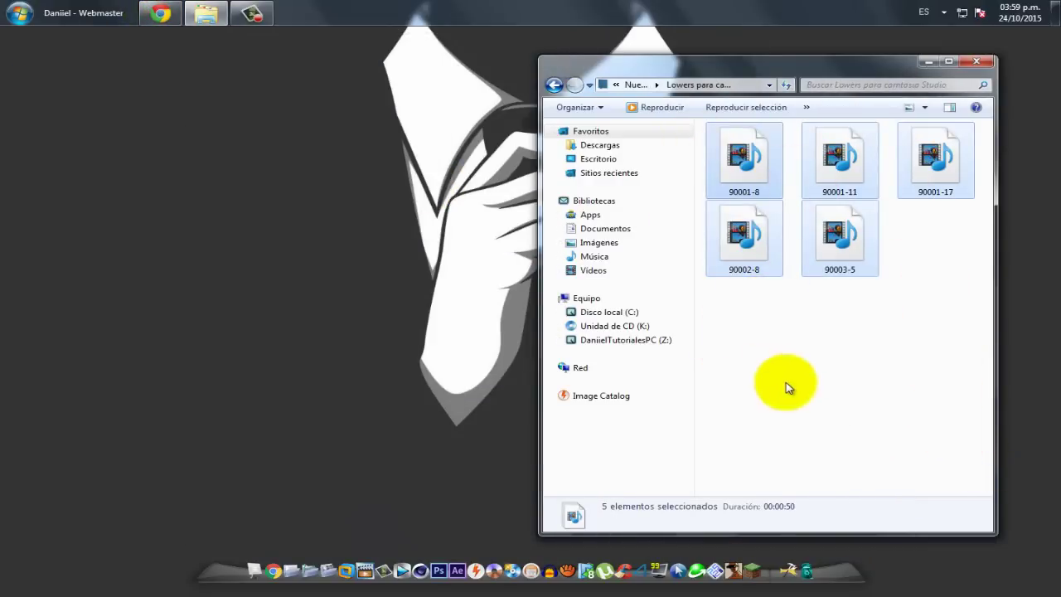
left_click(365, 567)
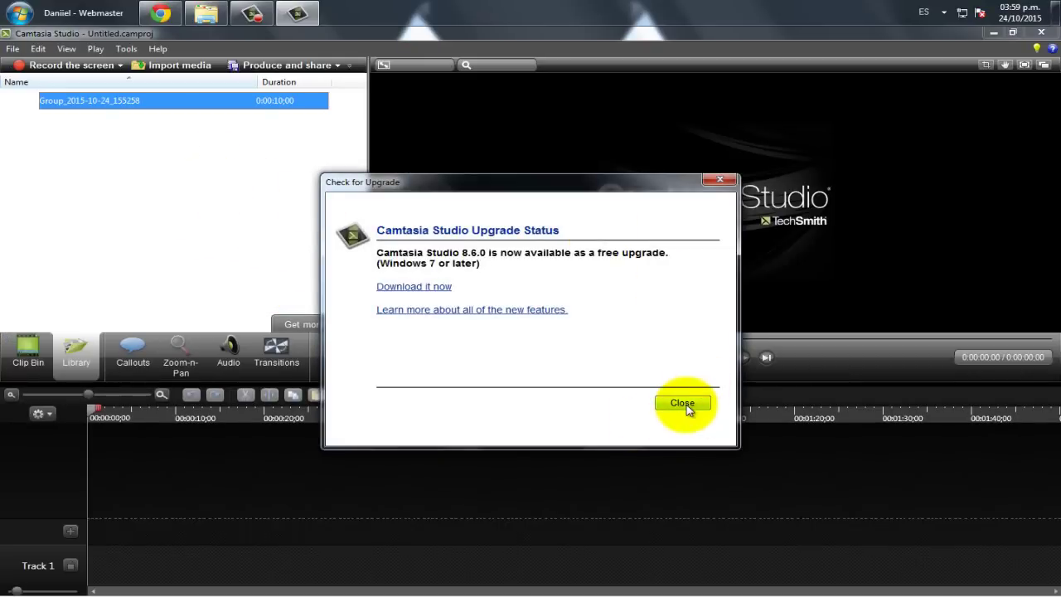
- Close the Camtasia Check for Upgrade notice and bring the Chrome blog window forward
left_click(683, 403)
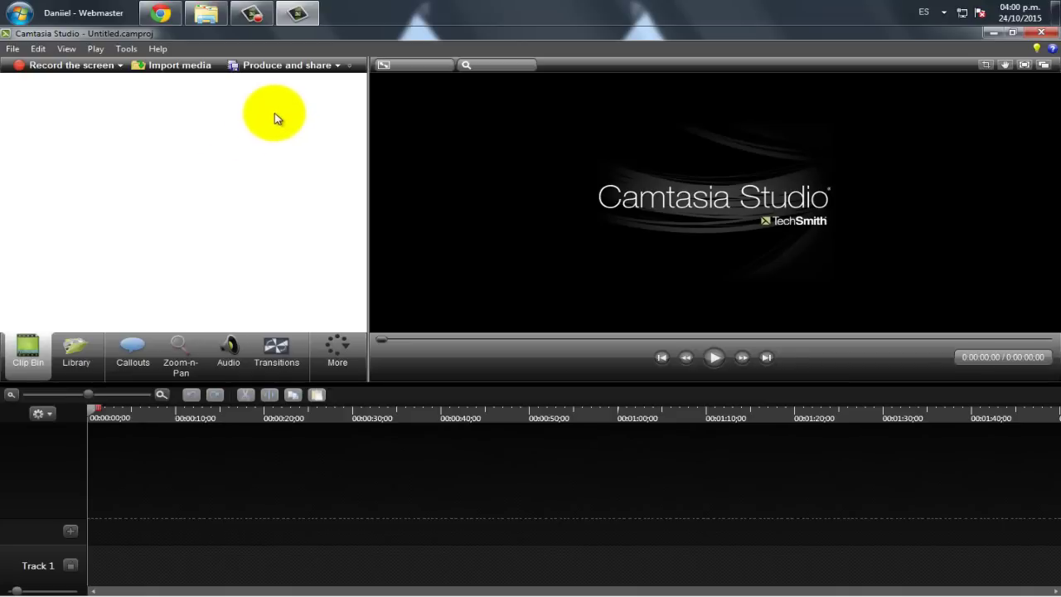
left_click(158, 9)
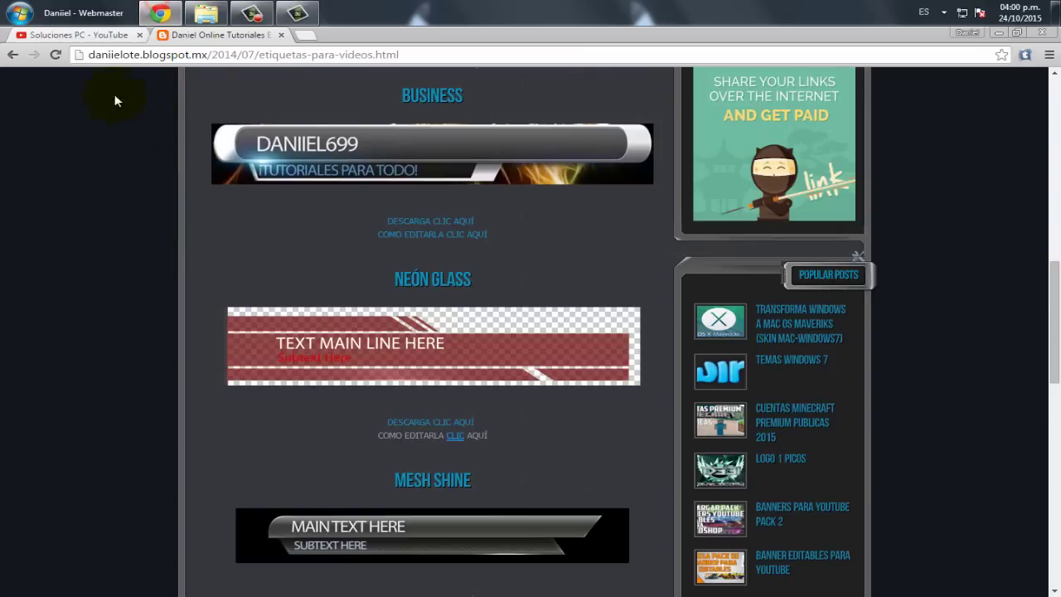
- Look over the Soluciones PC YouTube videos tab, then return to the blog tab
left_click(86, 35)
scroll(205, 192, "down", 1)
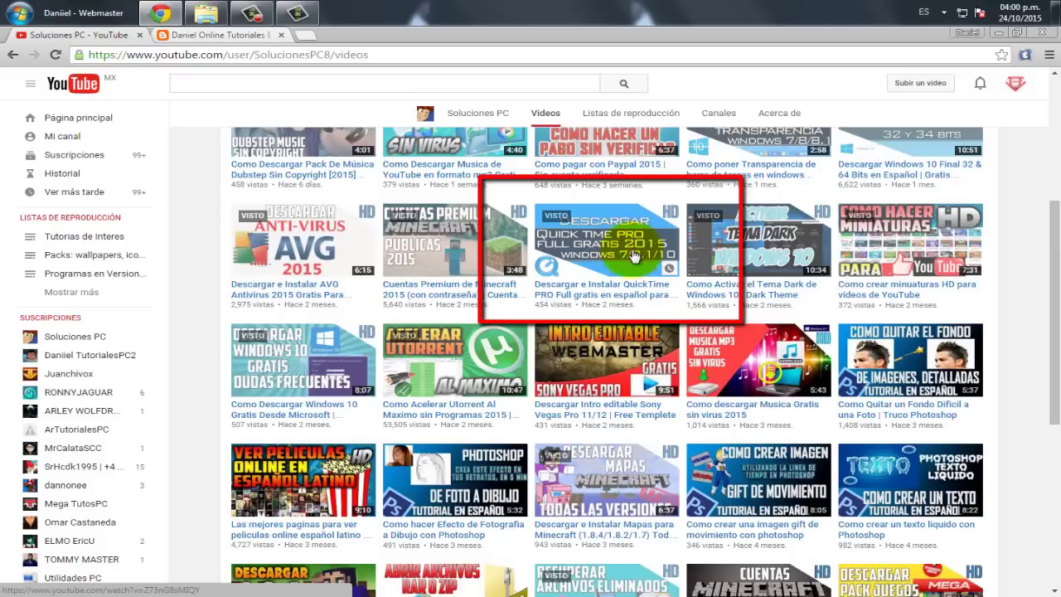
left_click(217, 35)
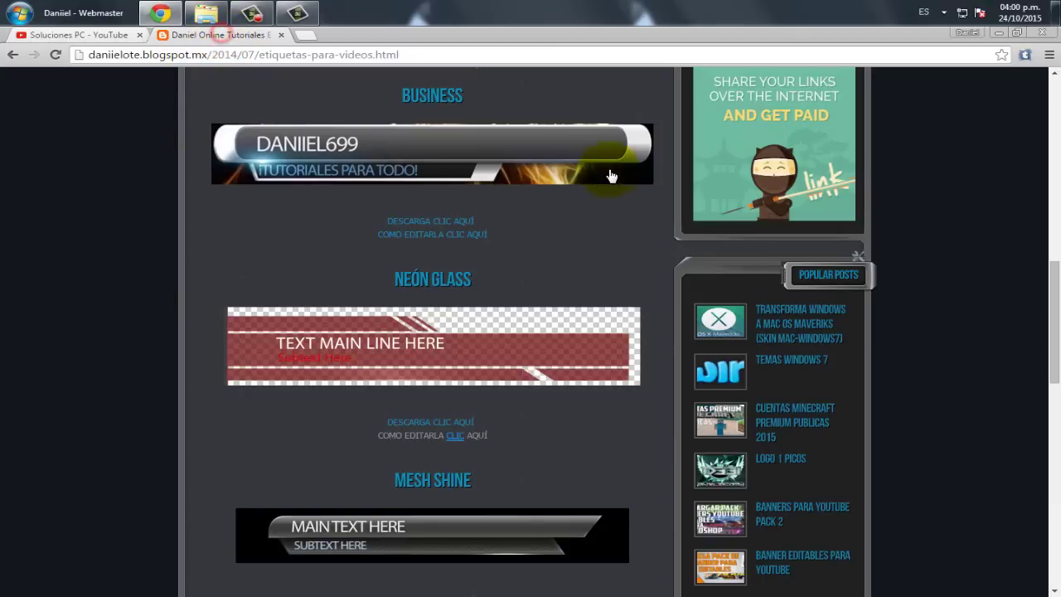
scroll(468, 191, "up", 7)
scroll(258, 178, "up", 3)
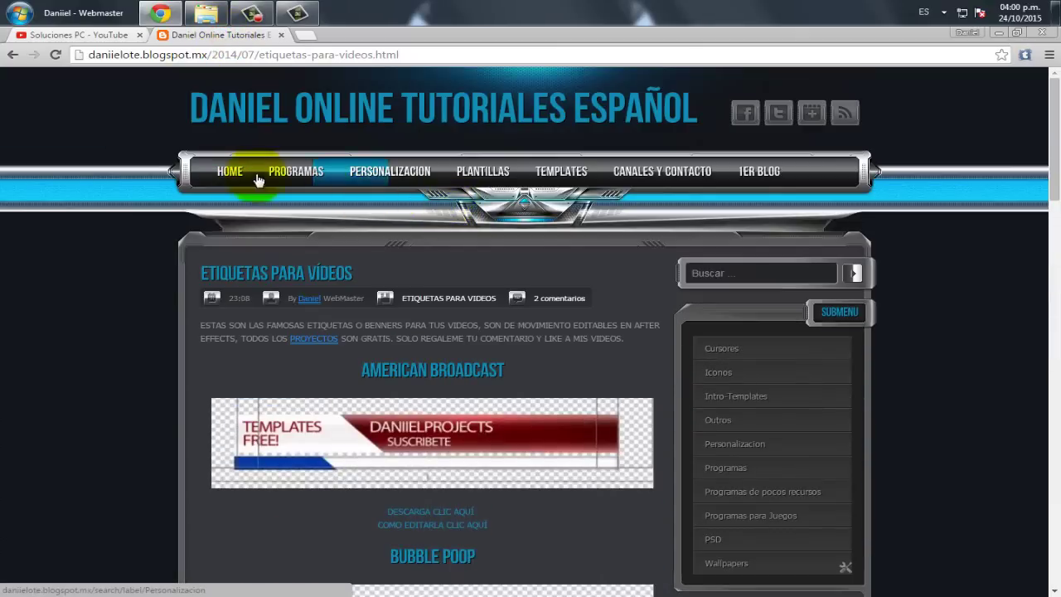
- Open the Lowers Editables para Camtasia post, check its Ver Video link, then minimize Chrome
left_click(228, 93)
scroll(571, 286, "down", 3)
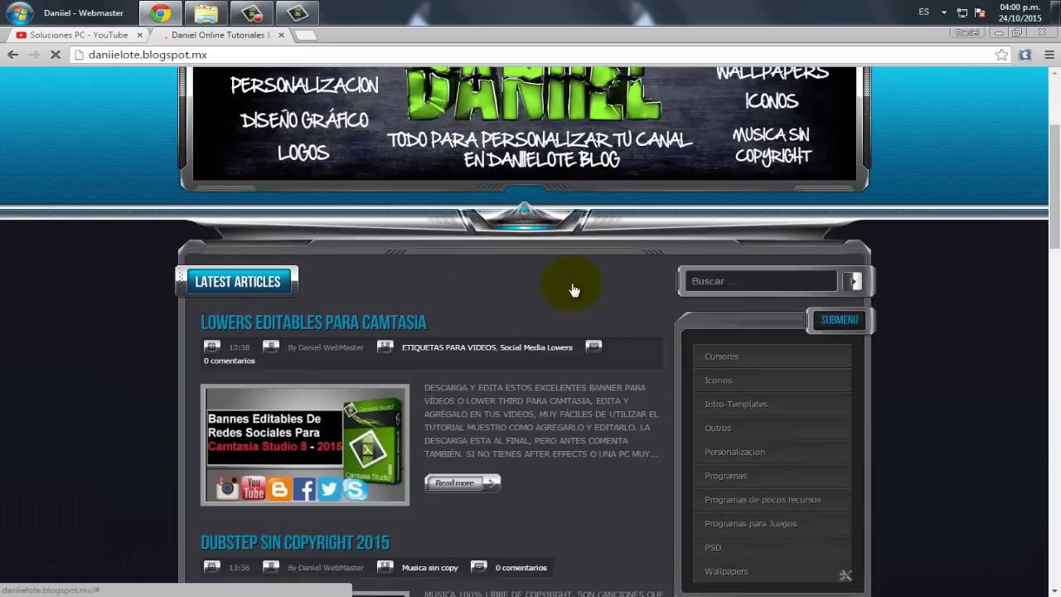
scroll(574, 290, "down", 1)
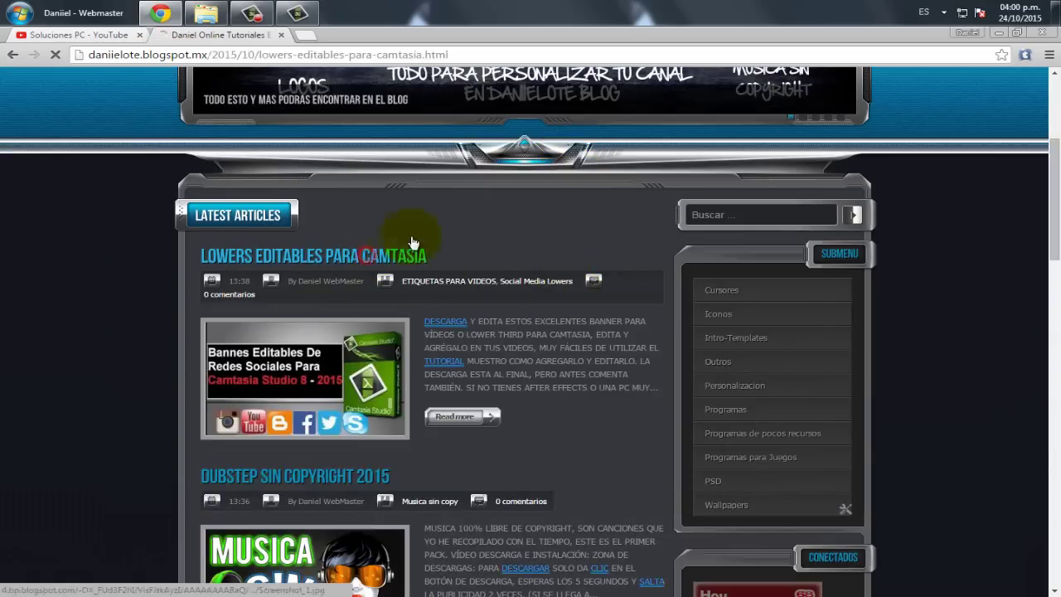
scroll(580, 310, "down", 15)
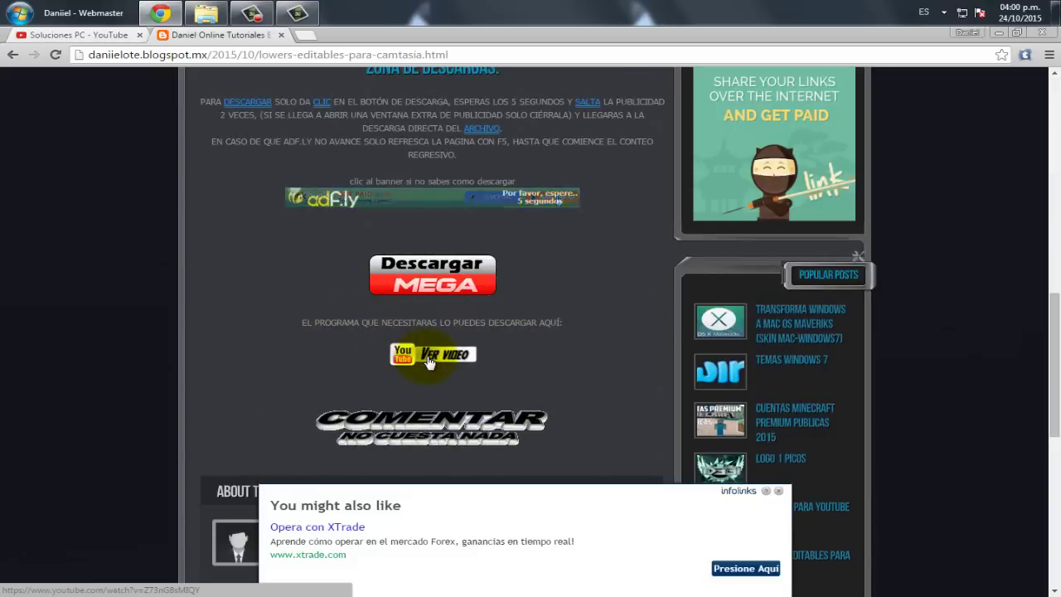
left_click(430, 362)
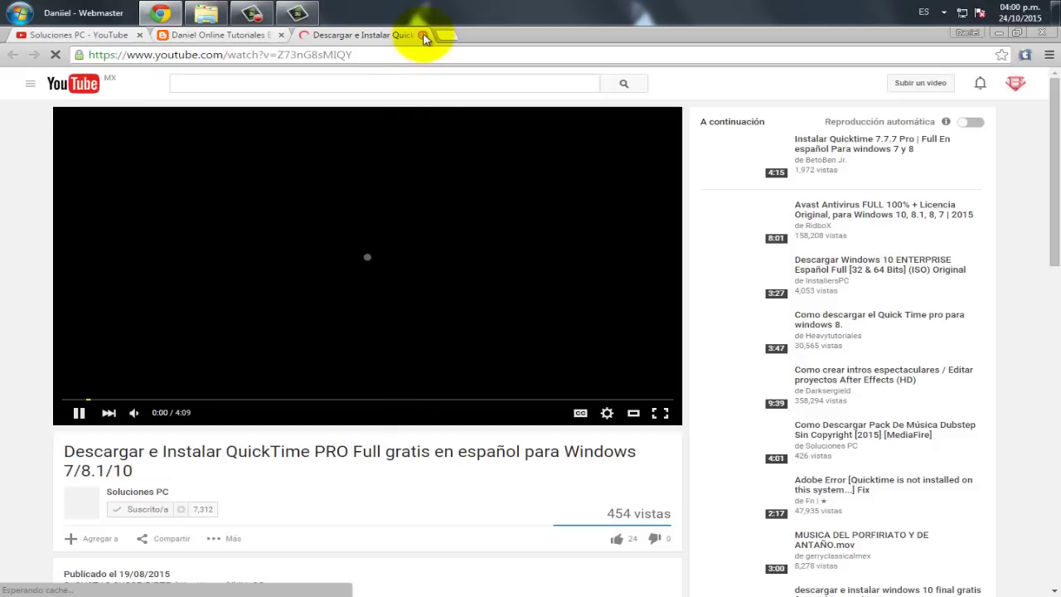
left_click(423, 36)
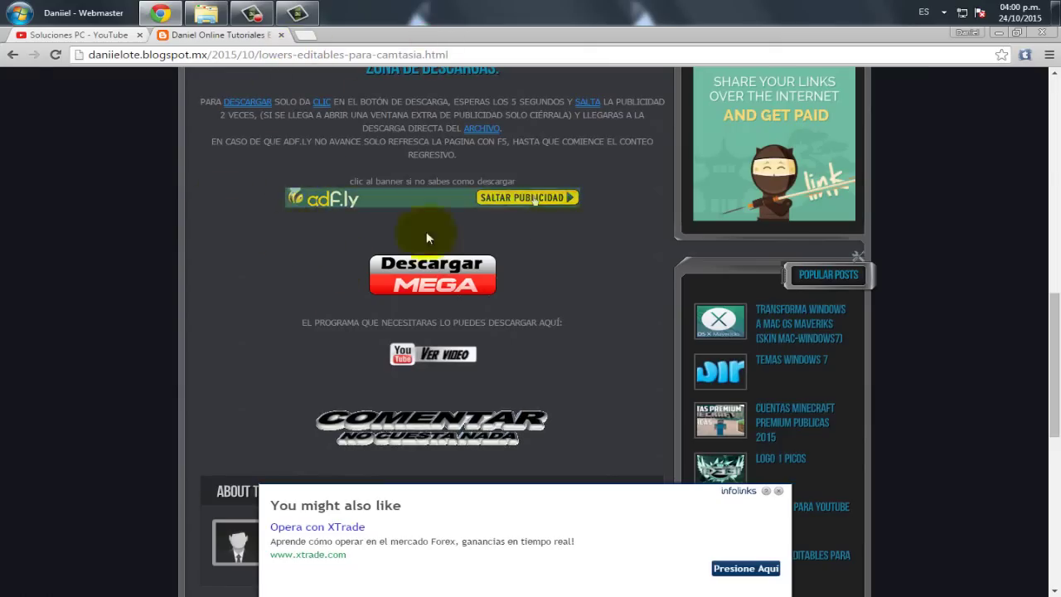
scroll(1048, 265, "up", 3)
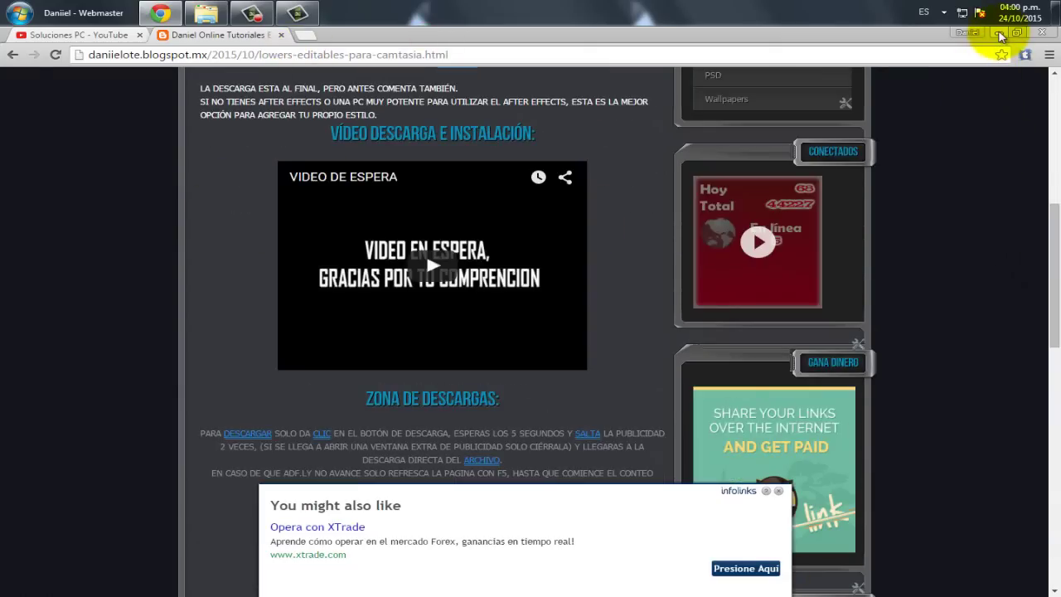
left_click(1000, 34)
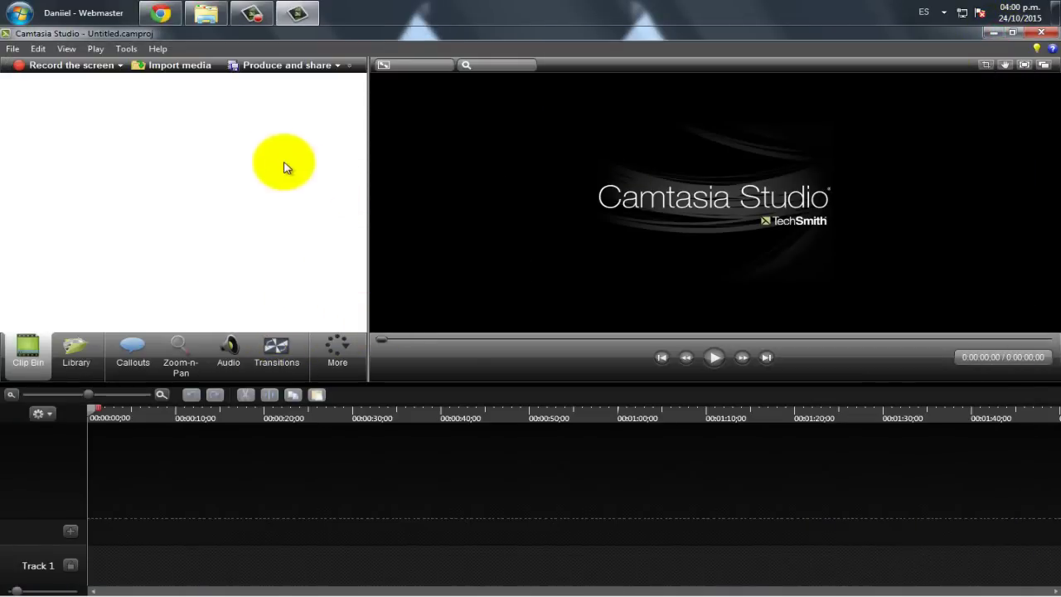
- Import the five clips from Desktop > Lower thirds and transitions > Nueva carpeta > Lowers para camtasia Studio
left_click(181, 66)
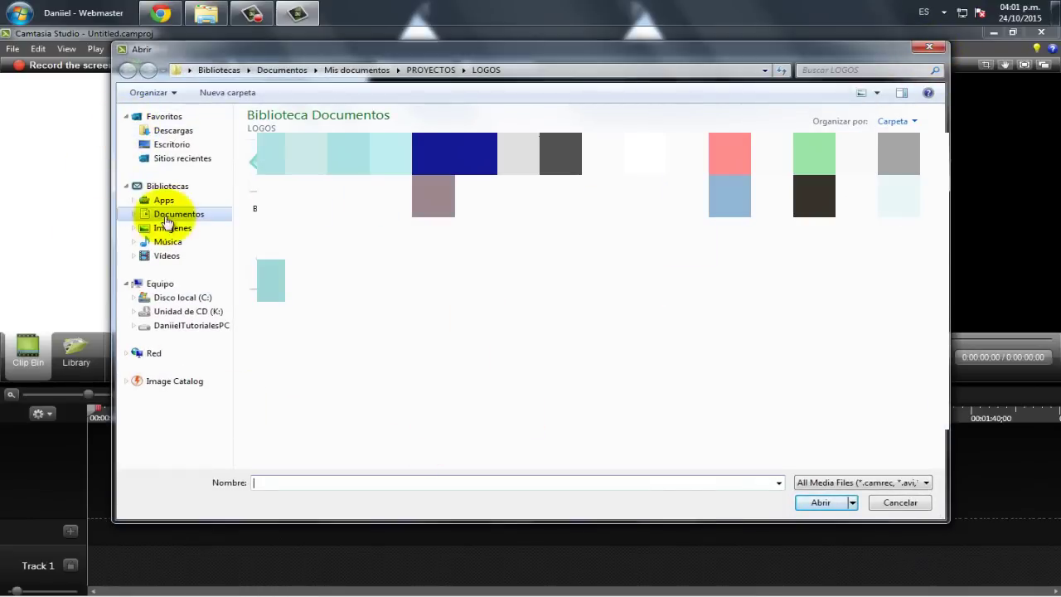
left_click(172, 214)
left_click(162, 145)
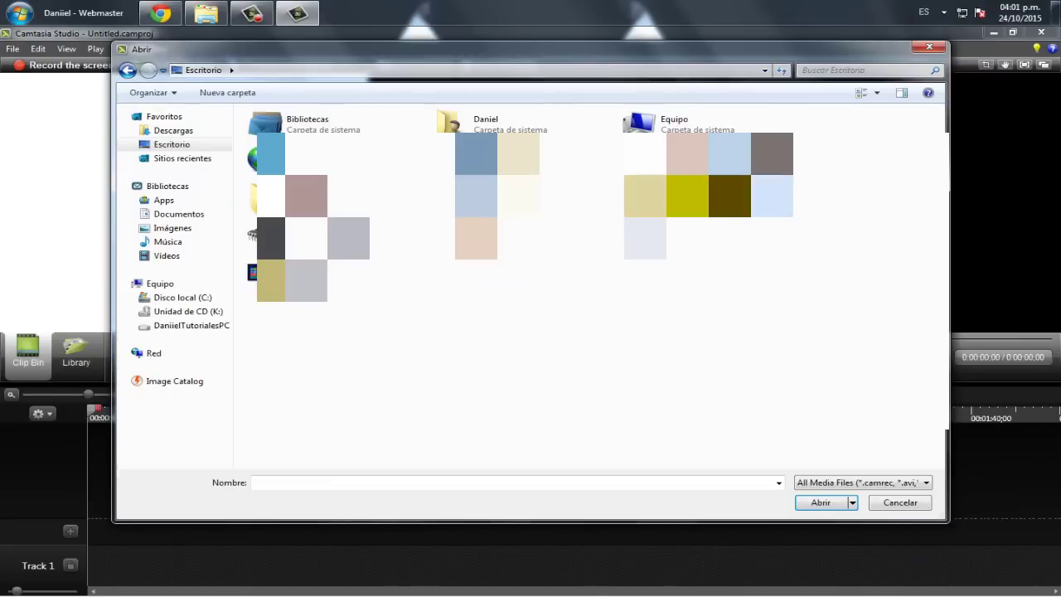
double_click(708, 239)
double_click(290, 145)
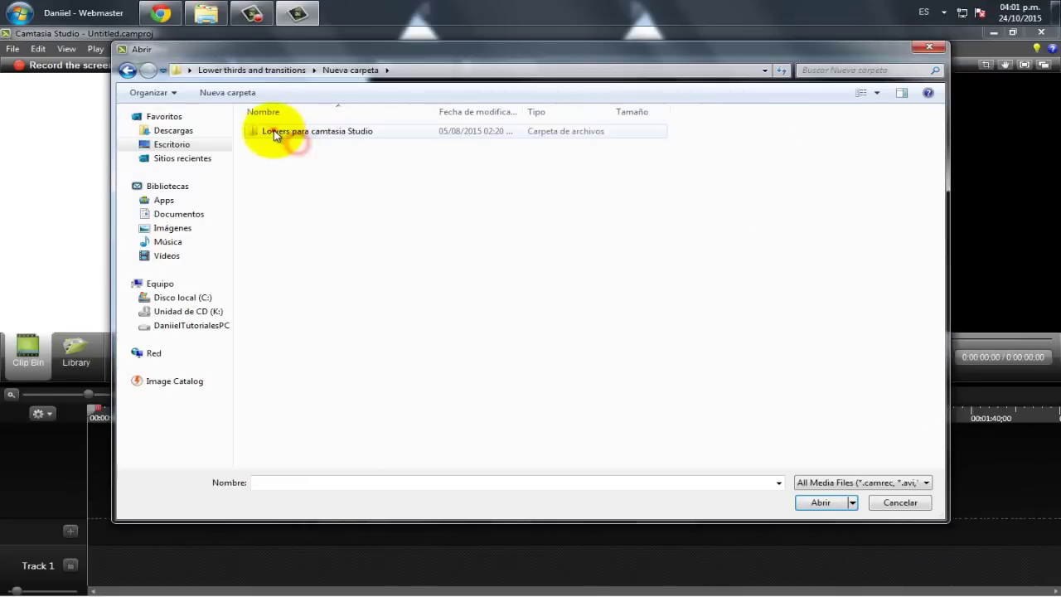
double_click(277, 135)
left_click_drag(731, 239, 230, 120)
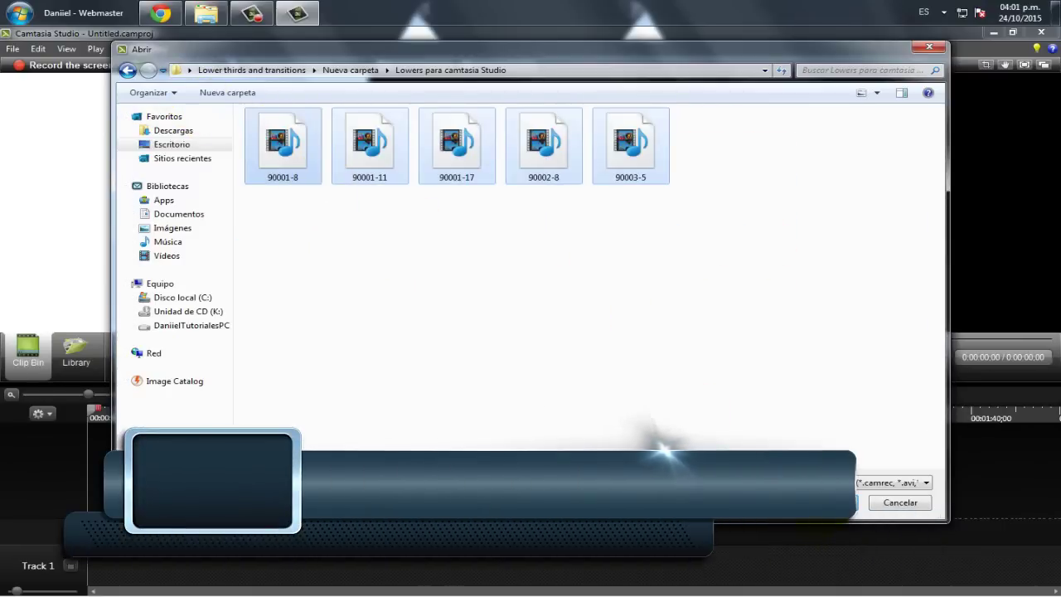
key("Return")
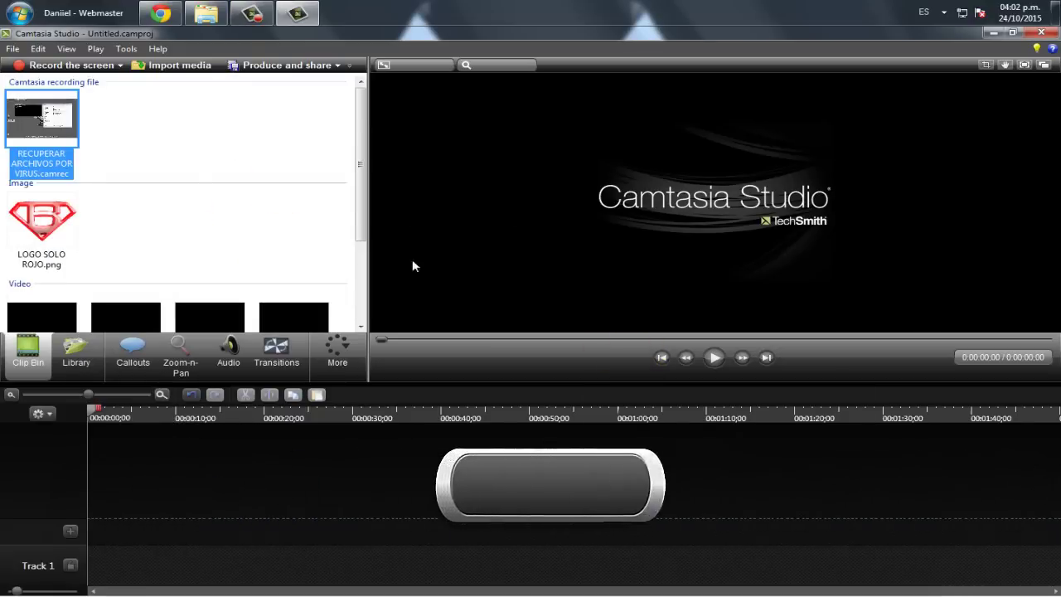
- Place the RECUPERAR ARCHIVOS POR VIRUS recording from the Clip Bin on Track 1
scroll(279, 215, "down", 3)
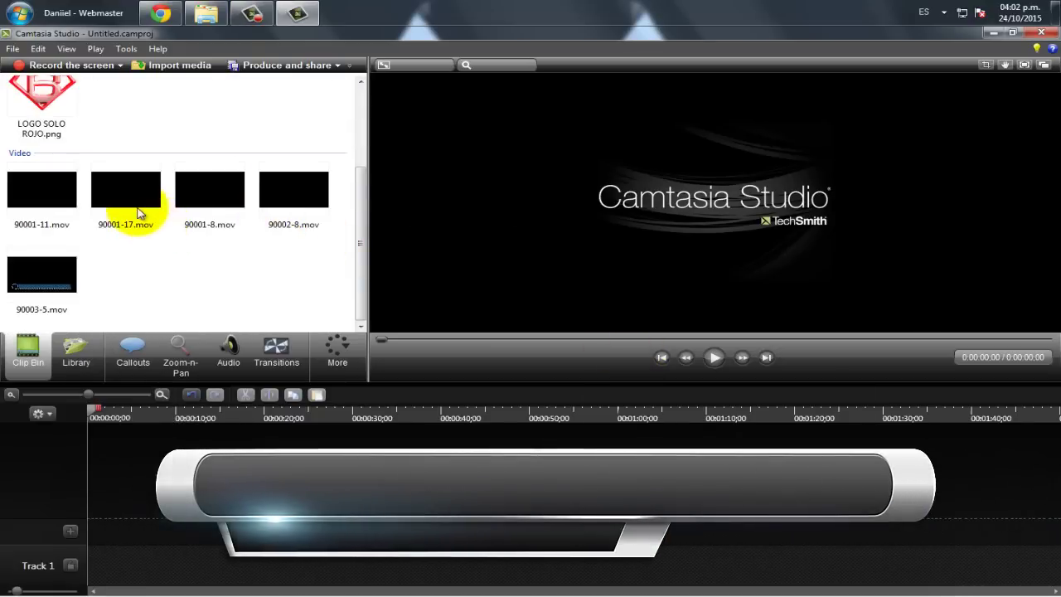
left_click(137, 209)
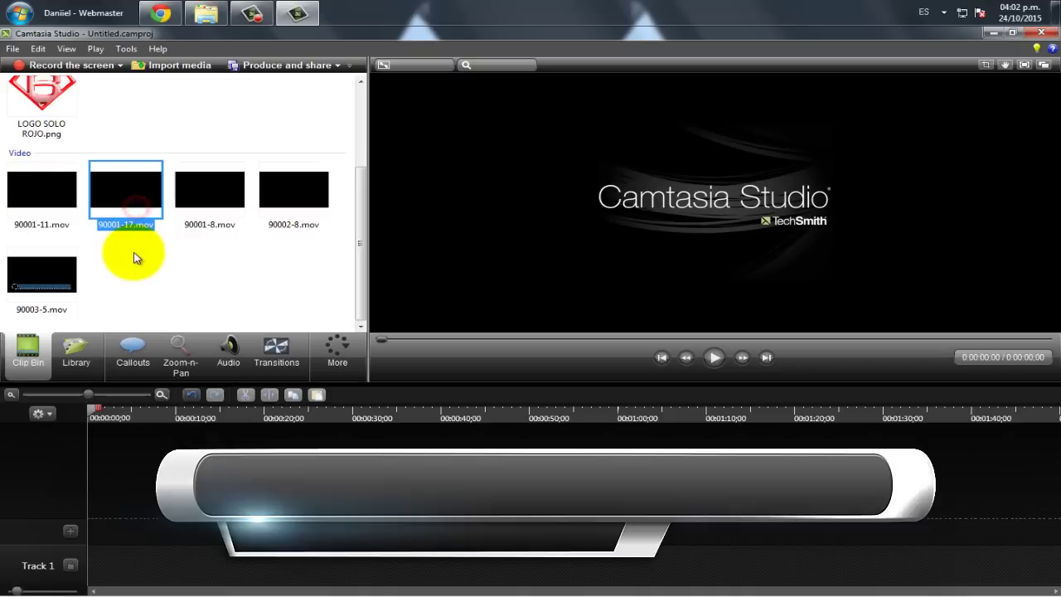
scroll(191, 229, "up", 3)
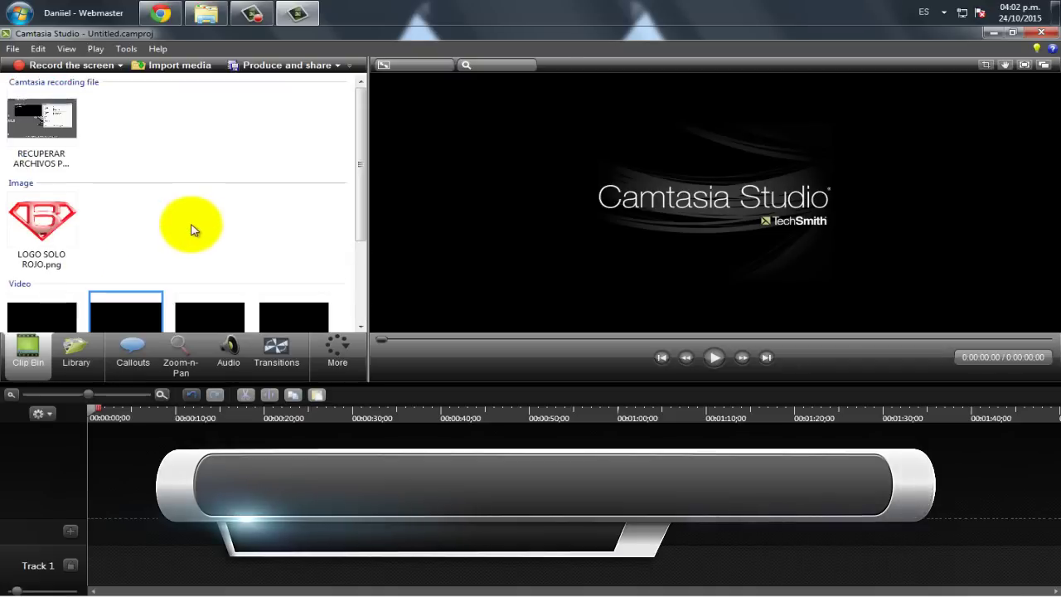
left_click(45, 126)
left_click_drag(38, 108, 174, 562)
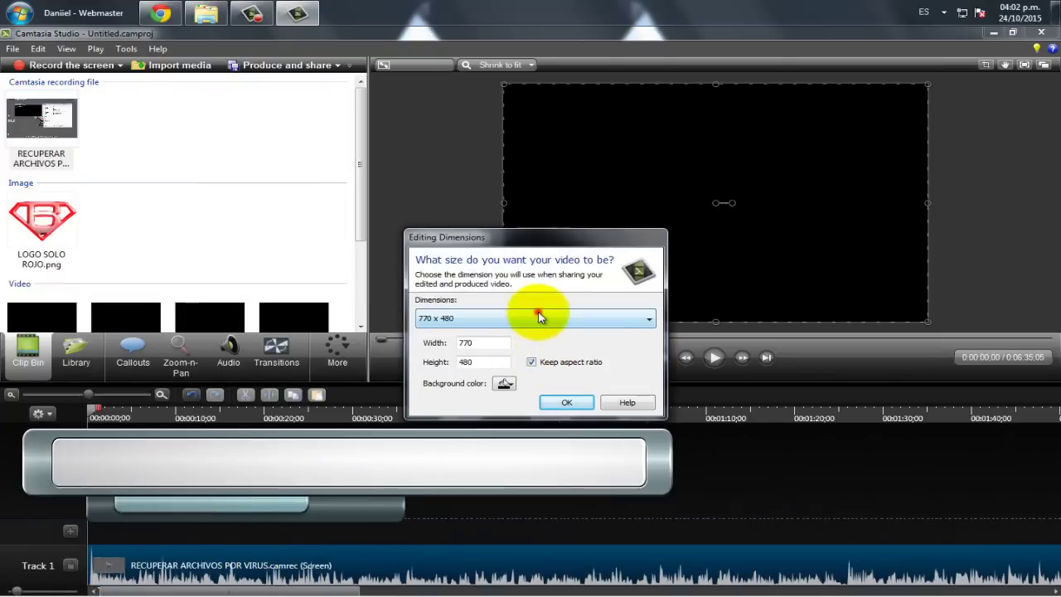
- Set the editing dimensions to 1280 x 720 and stretch the recording to fill the frame
left_click(538, 316)
left_click(534, 417)
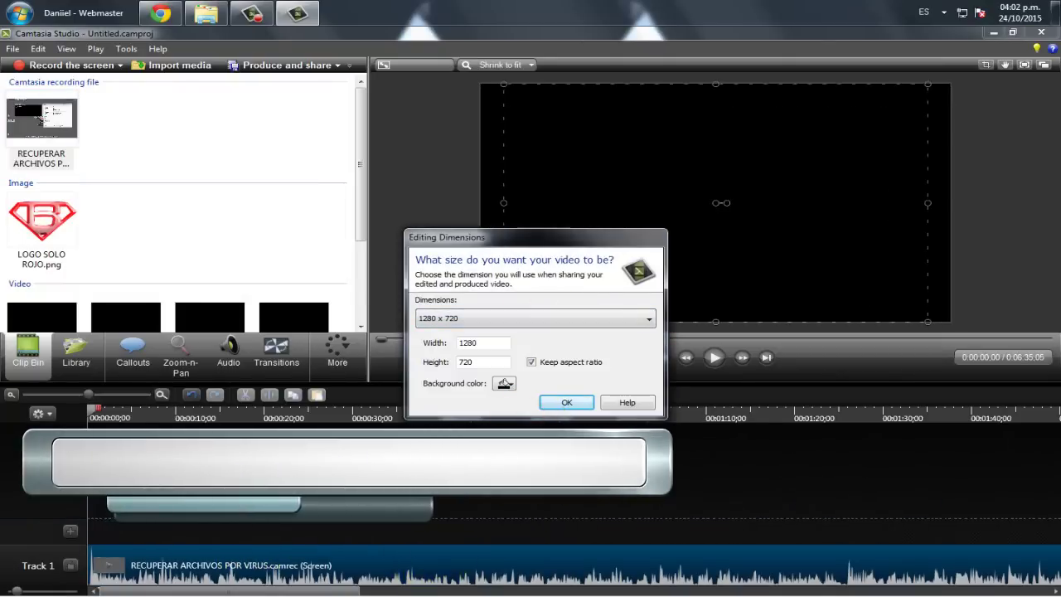
left_click(566, 402)
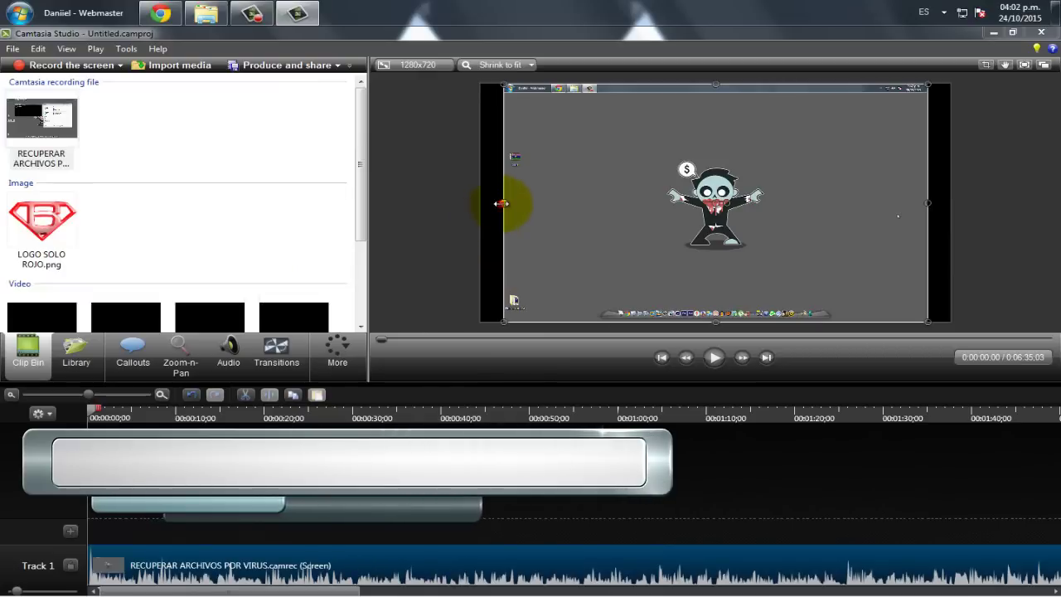
left_click_drag(502, 203, 479, 206)
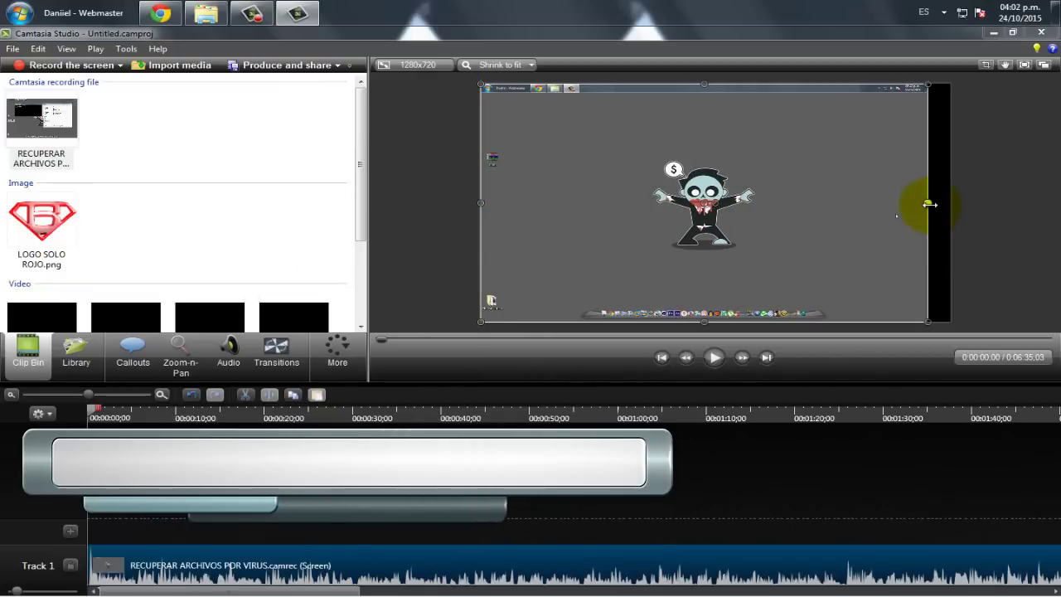
left_click_drag(929, 204, 953, 203)
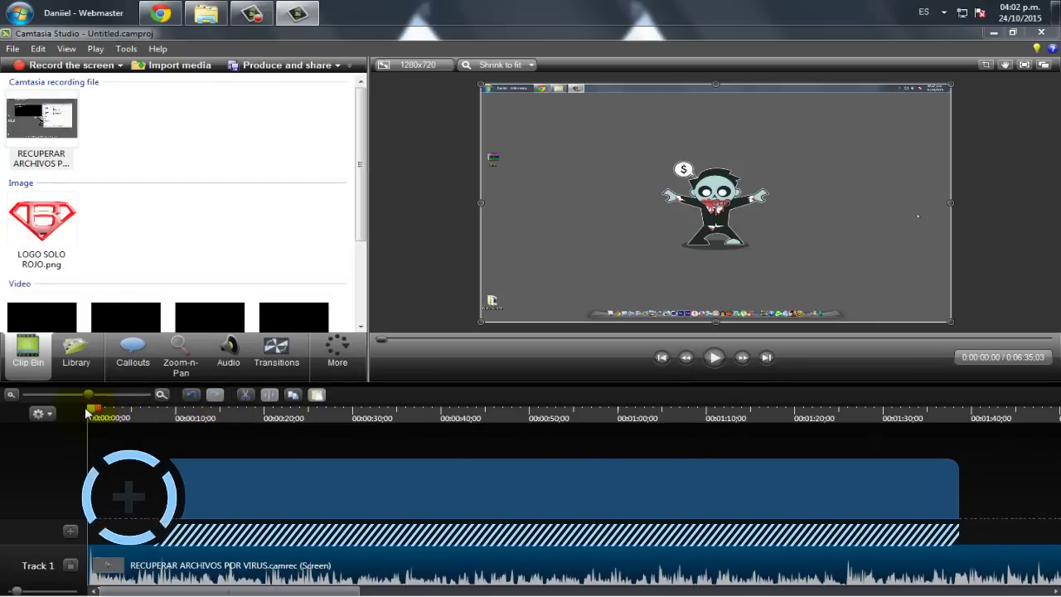
- Put the four selected lower-third .mov clips on a new Track 2
left_click_drag(87, 412, 591, 412)
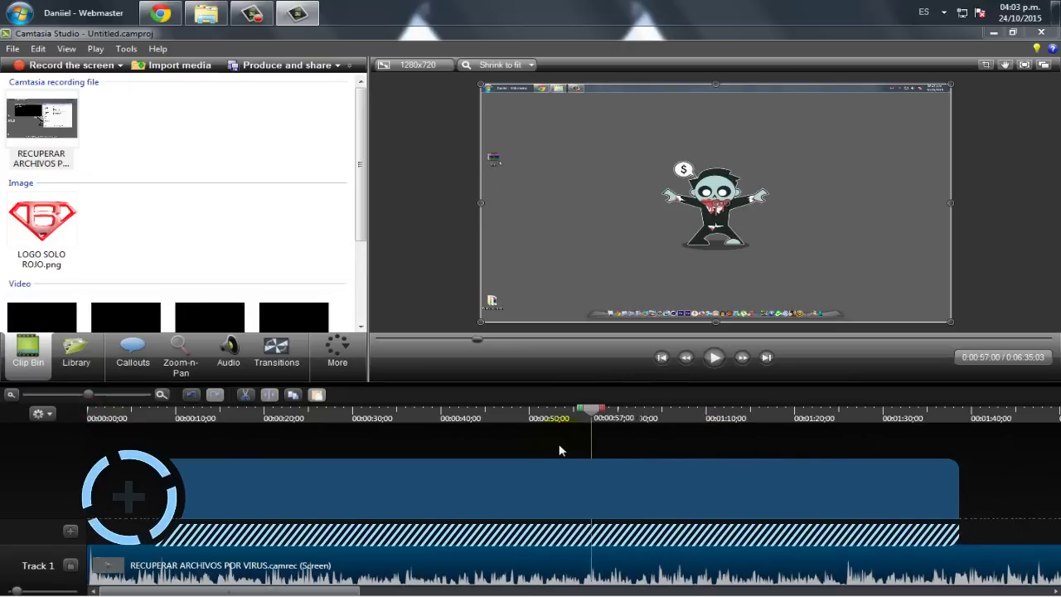
left_click_drag(560, 450, 545, 450)
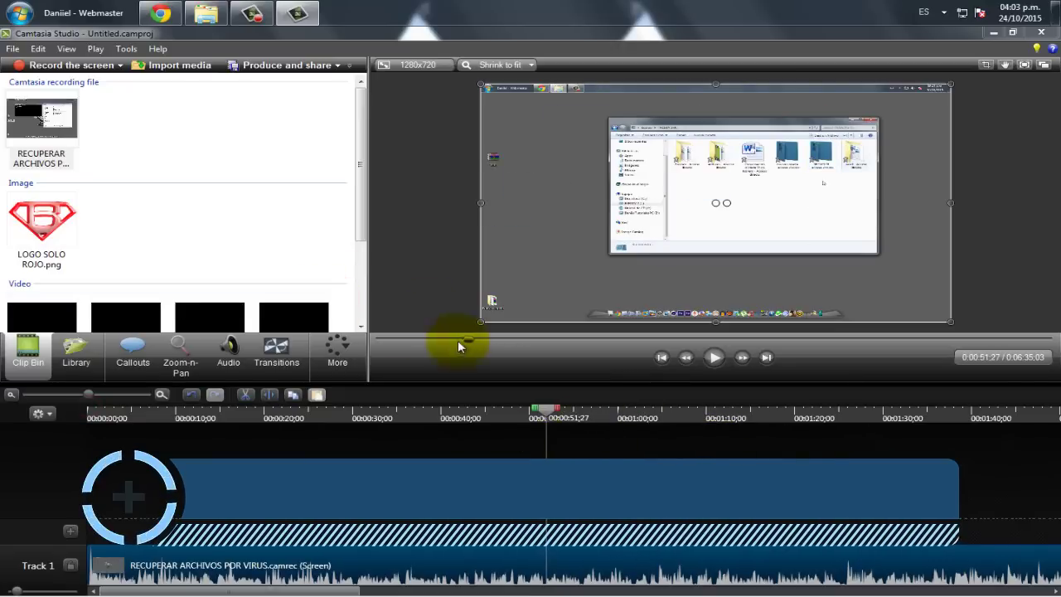
left_click_drag(508, 412, 439, 410)
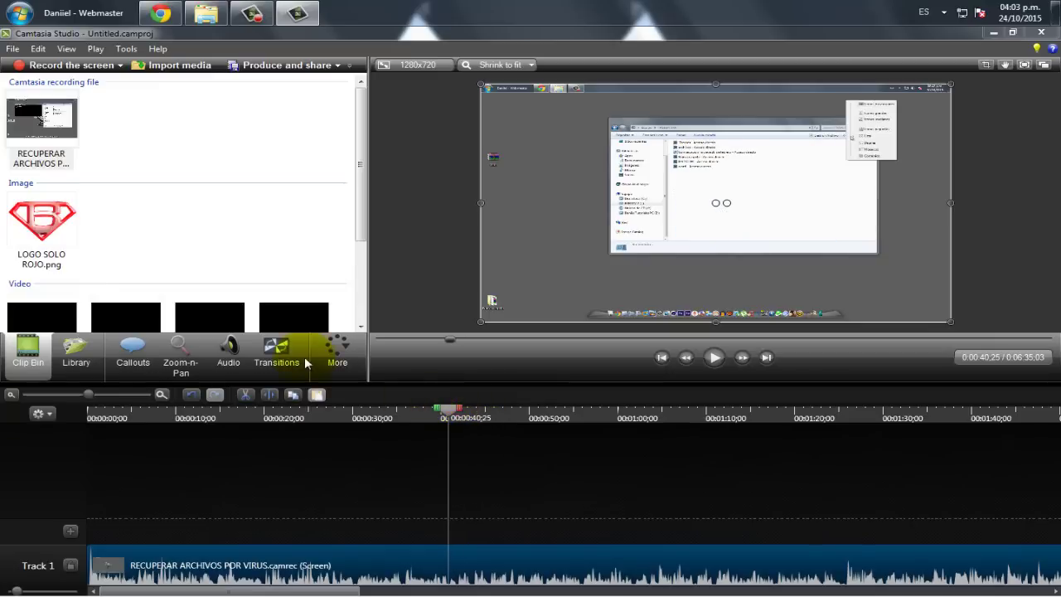
mouse_move(363, 219)
left_mouse_down()
mouse_move(350, 289)
mouse_move(55, 215)
left_mouse_up()
left_click_drag(381, 539, 545, 542)
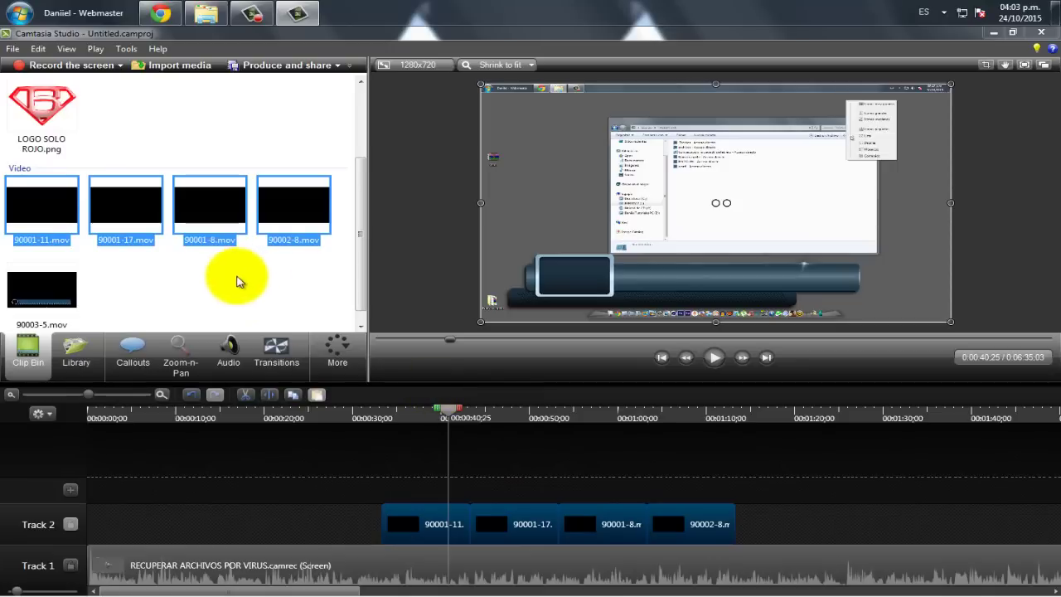
- Insert 90003-5.mov at the start of Track 2 and preview the lower thirds
scroll(237, 282, "down", 1)
left_click(48, 278)
left_click_drag(338, 516, 434, 520)
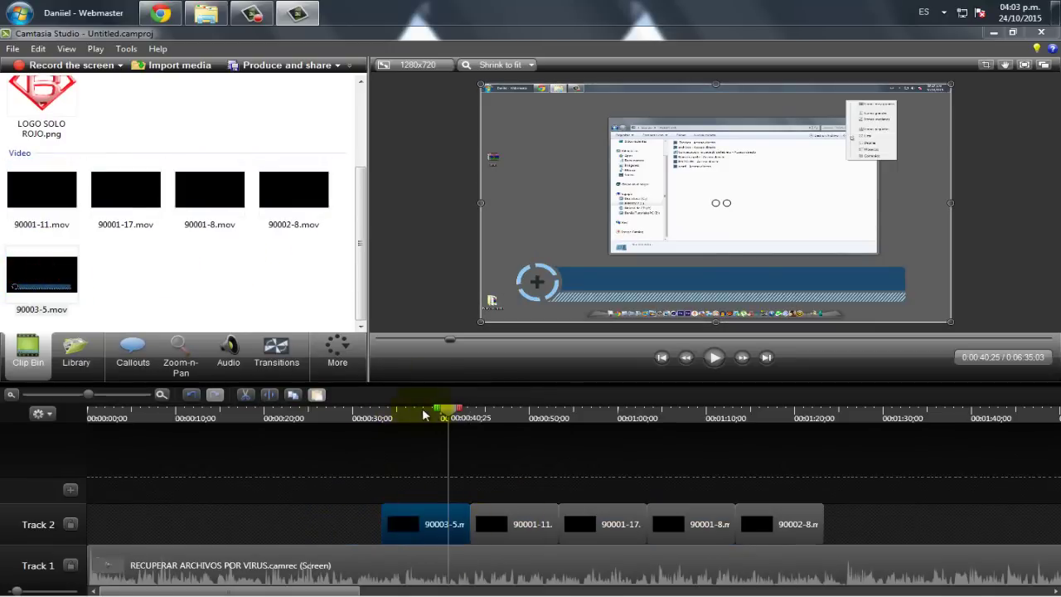
left_click_drag(426, 422, 810, 469)
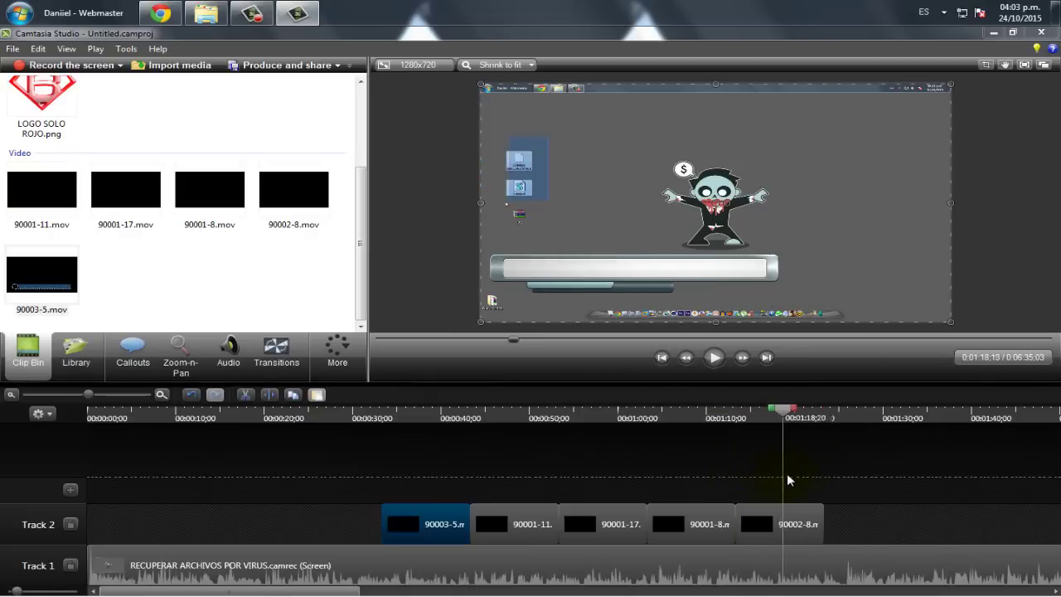
left_click_drag(788, 479, 670, 481)
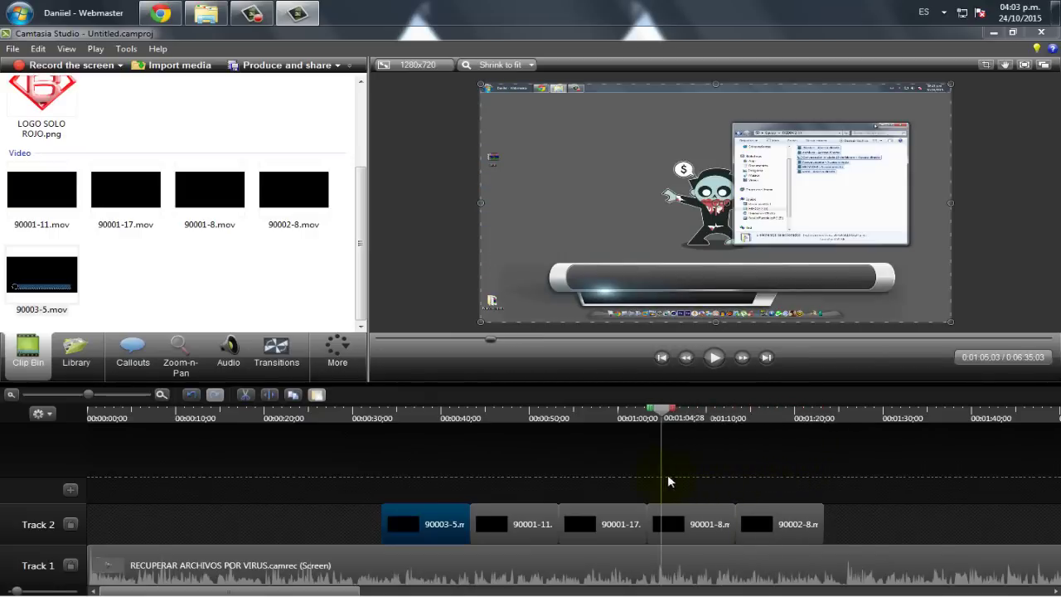
left_click_drag(579, 482, 415, 490)
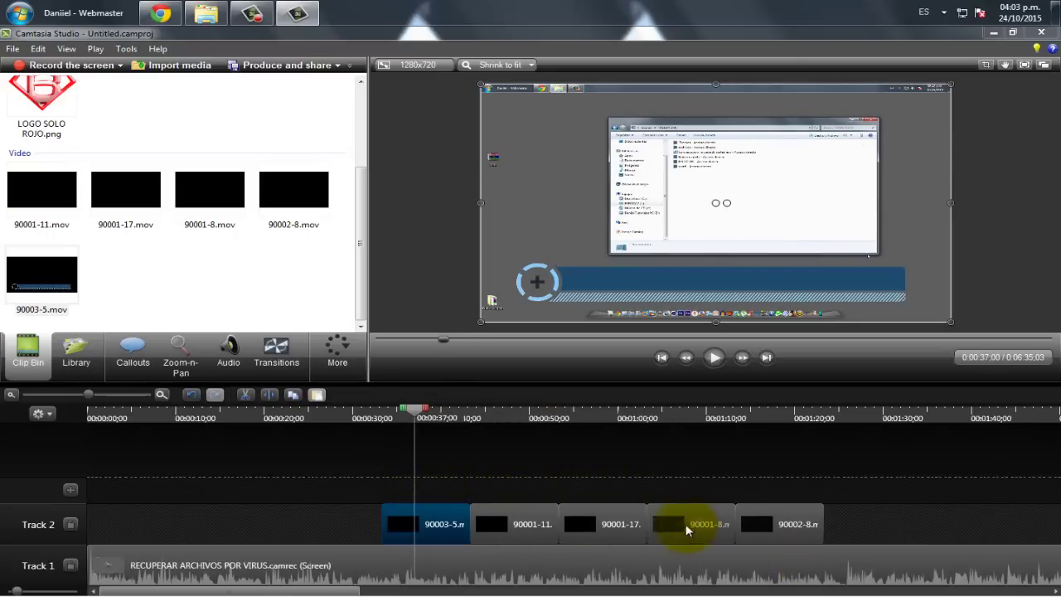
- Move 90003-5 earlier and push 90001-17, 90001-8 and 90002-8 later on Track 2
left_click_drag(438, 526, 330, 526)
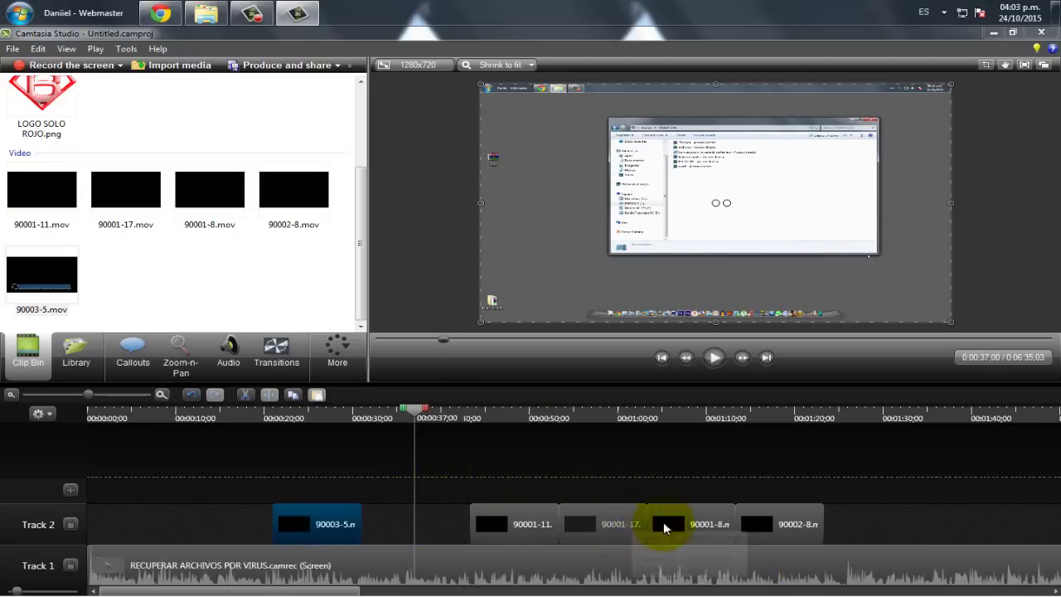
left_click(663, 526)
left_click_drag(570, 518, 701, 520)
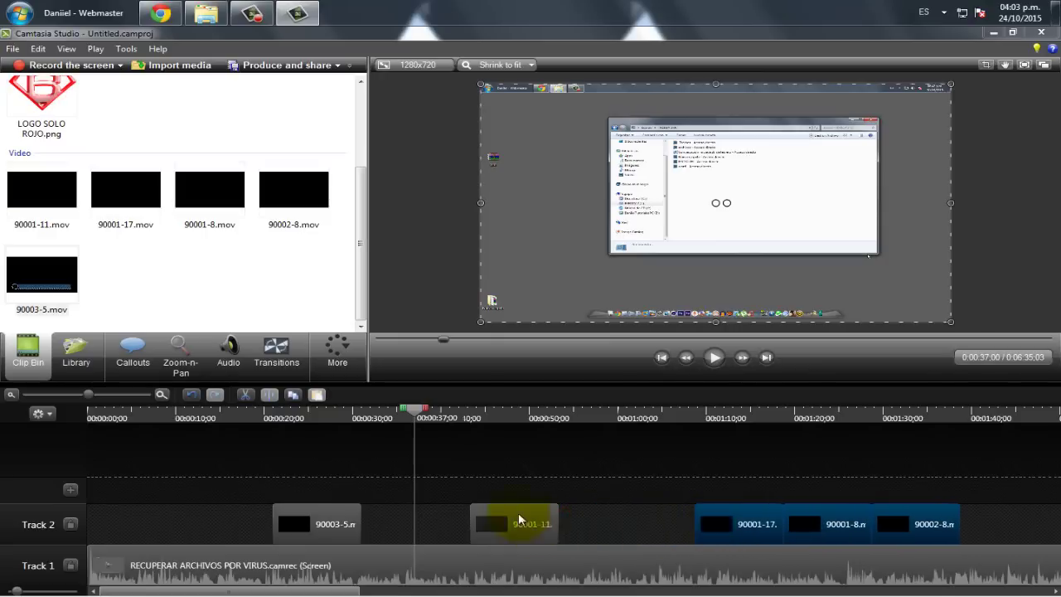
mouse_move(483, 420)
left_mouse_down()
mouse_move(509, 431)
mouse_move(489, 430)
left_mouse_up()
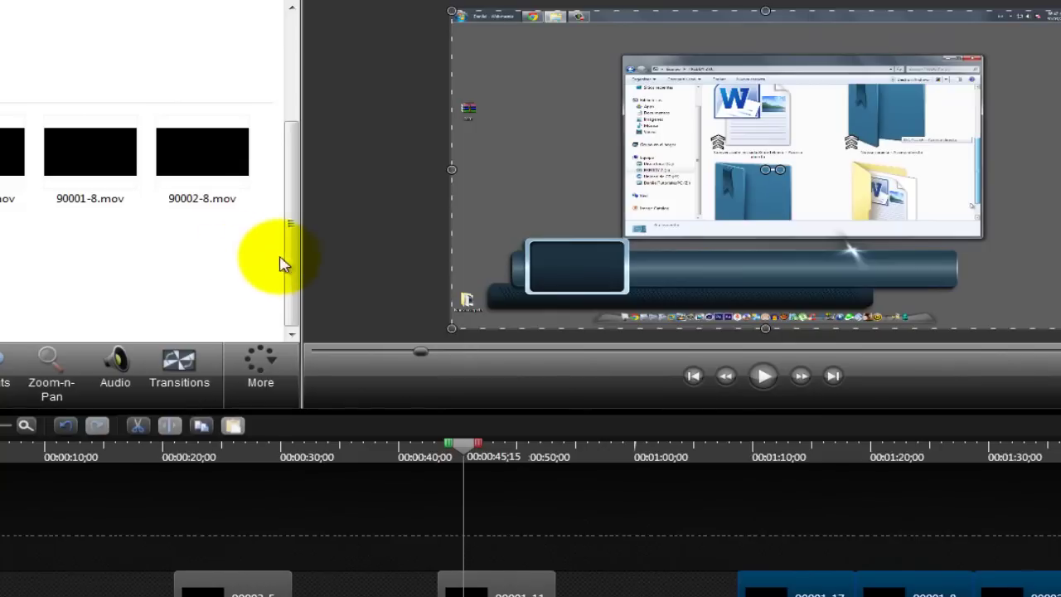
left_click_drag(358, 273, 371, 208)
left_click_drag(307, 173, 297, 134)
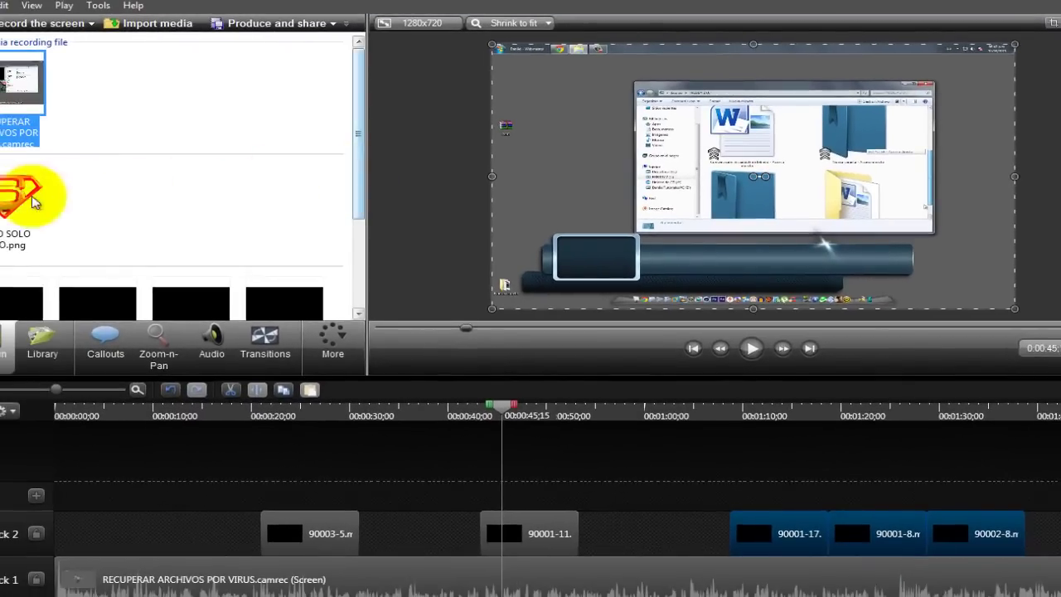
- Add LOGO SOLO ROJO.png on Track 3 above 90001-11 and fit it into the square box
mouse_move(34, 199)
left_mouse_down()
mouse_move(487, 477)
mouse_move(542, 490)
mouse_move(507, 495)
mouse_move(578, 489)
left_mouse_up()
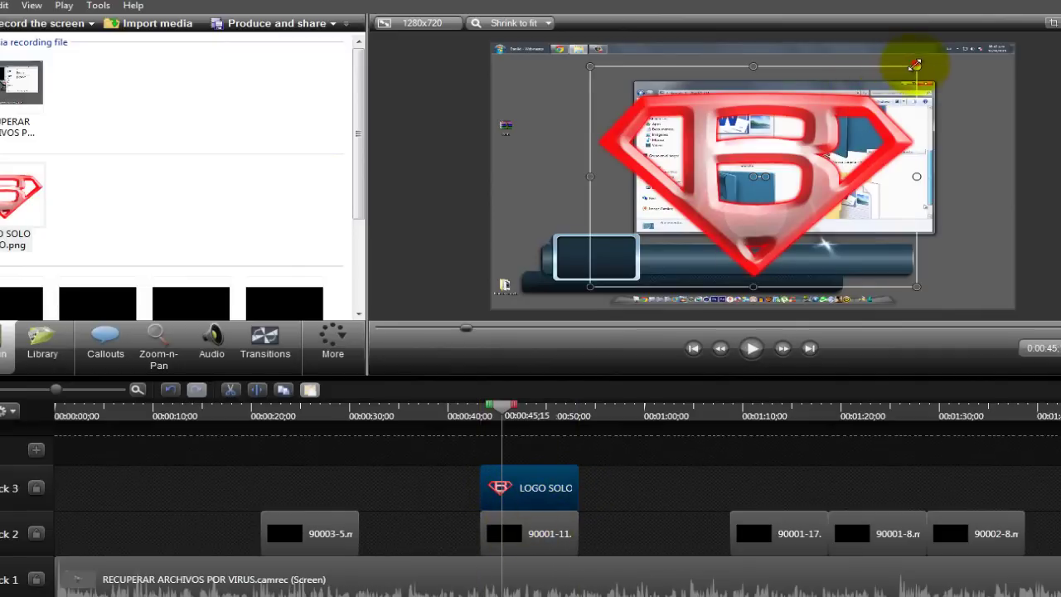
left_click_drag(914, 65, 621, 238)
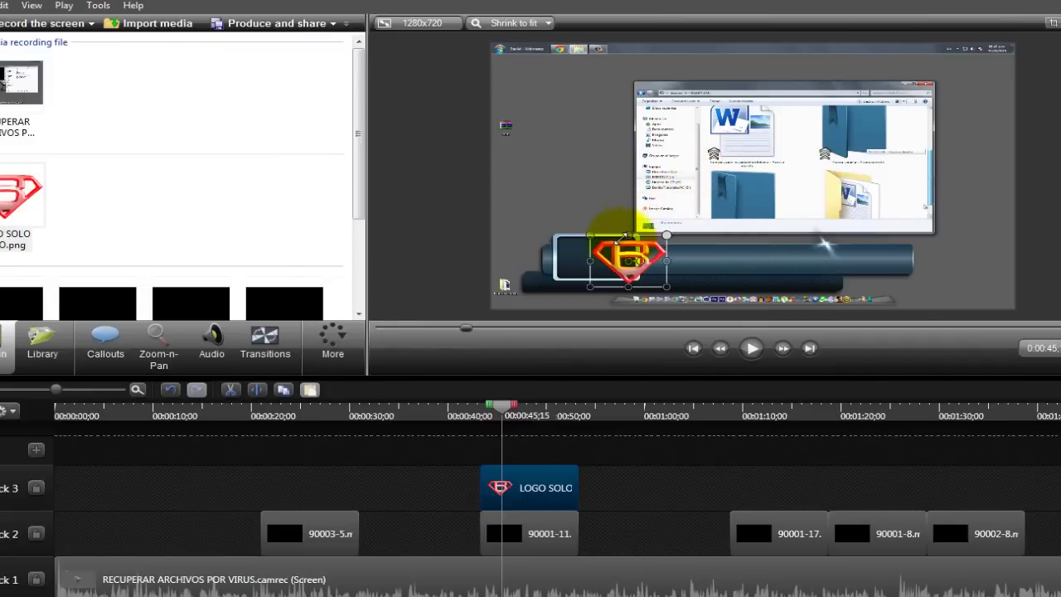
mouse_move(620, 273)
left_mouse_down()
mouse_move(588, 270)
mouse_move(599, 269)
left_mouse_up()
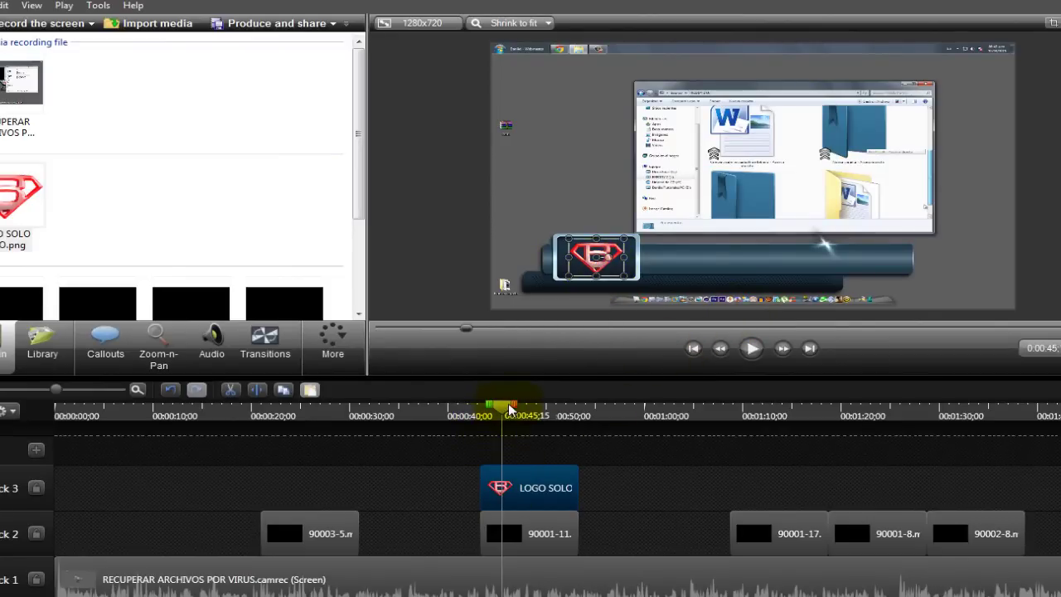
mouse_move(534, 412)
left_mouse_down()
mouse_move(506, 431)
mouse_move(552, 430)
mouse_move(485, 452)
mouse_move(506, 446)
left_mouse_up()
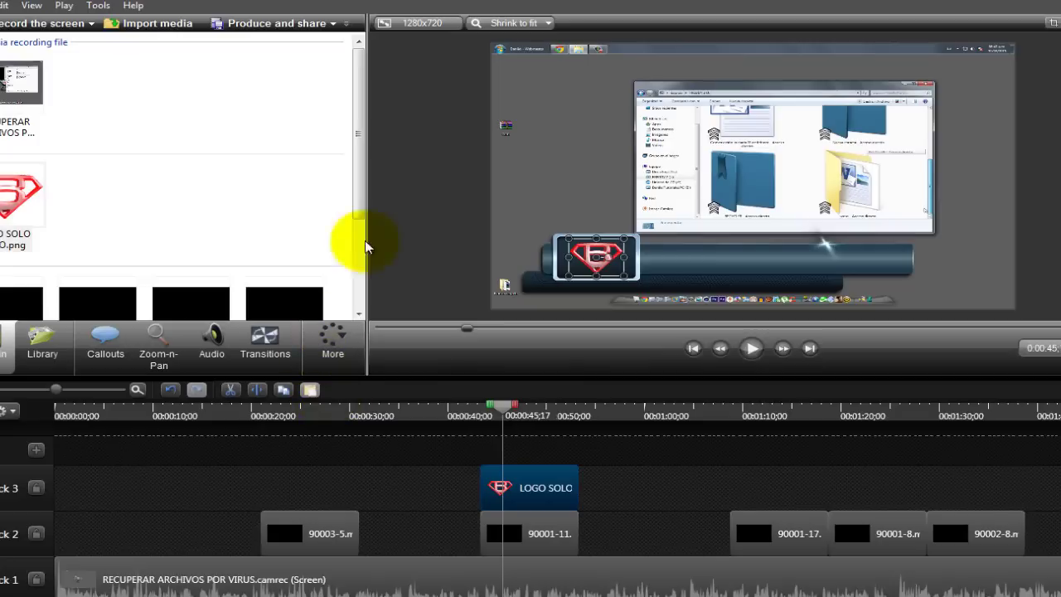
- Add a plain text callout on Track 4, match its length to the logo, and place it on the bar
left_click(94, 345)
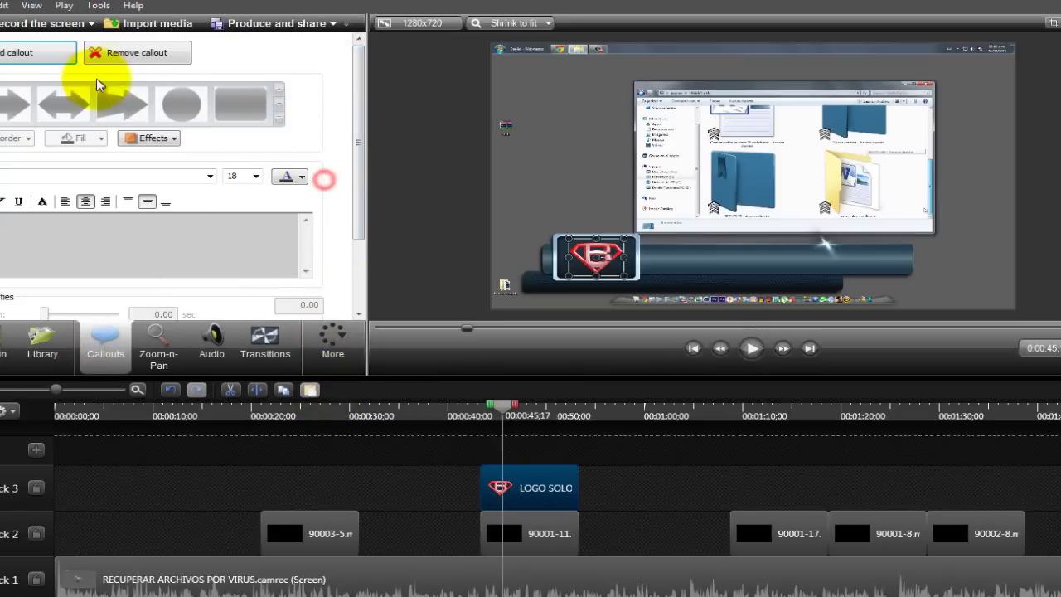
left_click(24, 55)
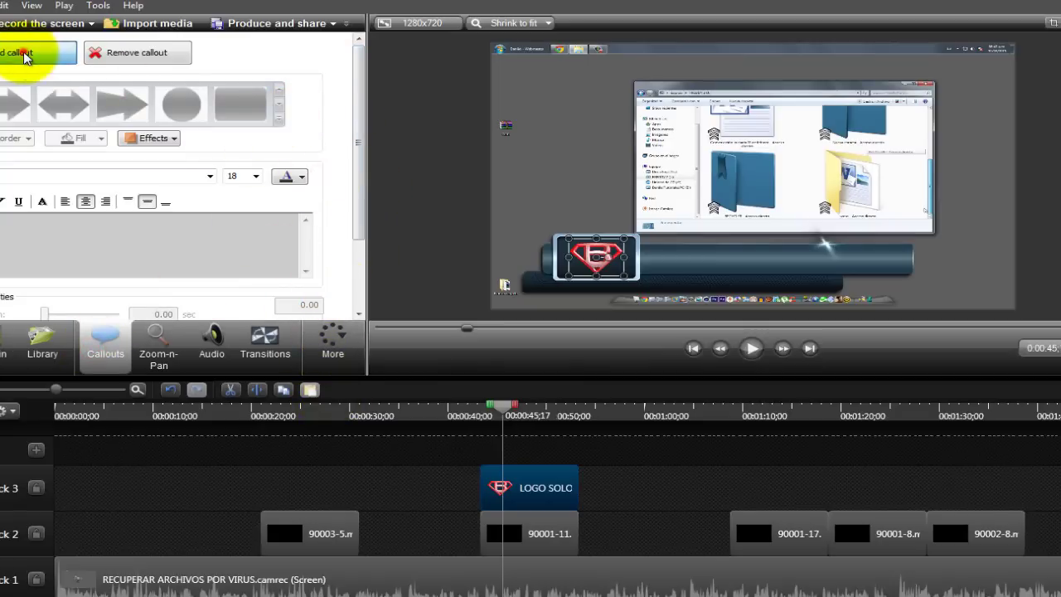
left_click(279, 121)
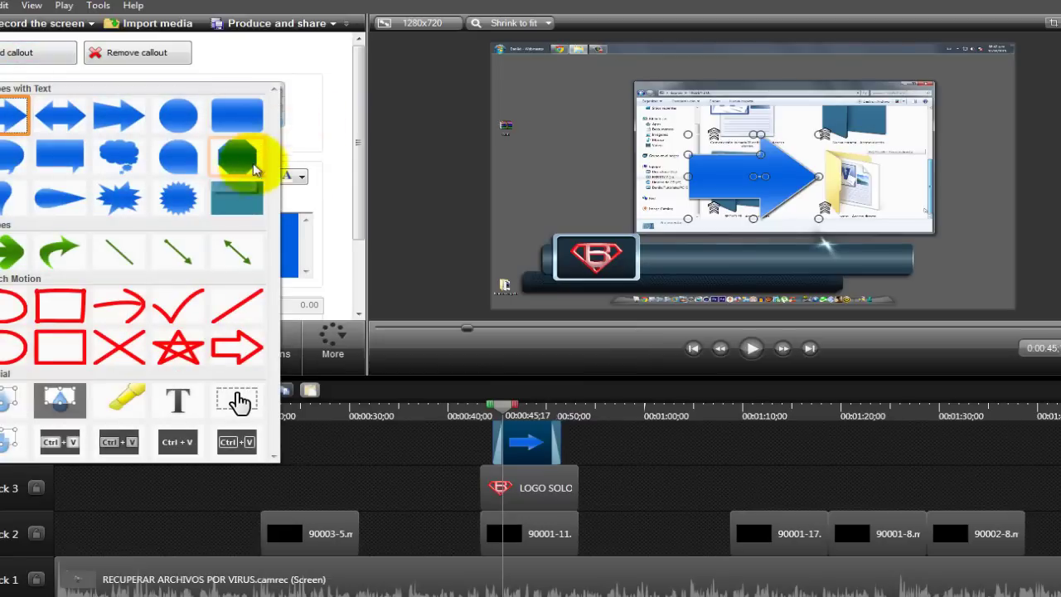
left_click(178, 405)
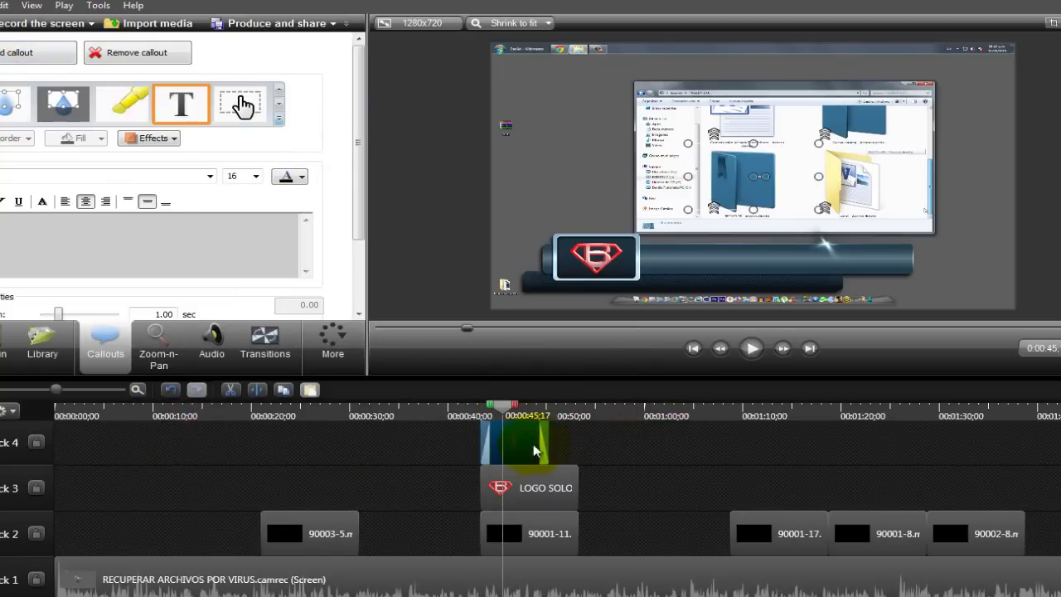
left_click_drag(548, 443, 577, 444)
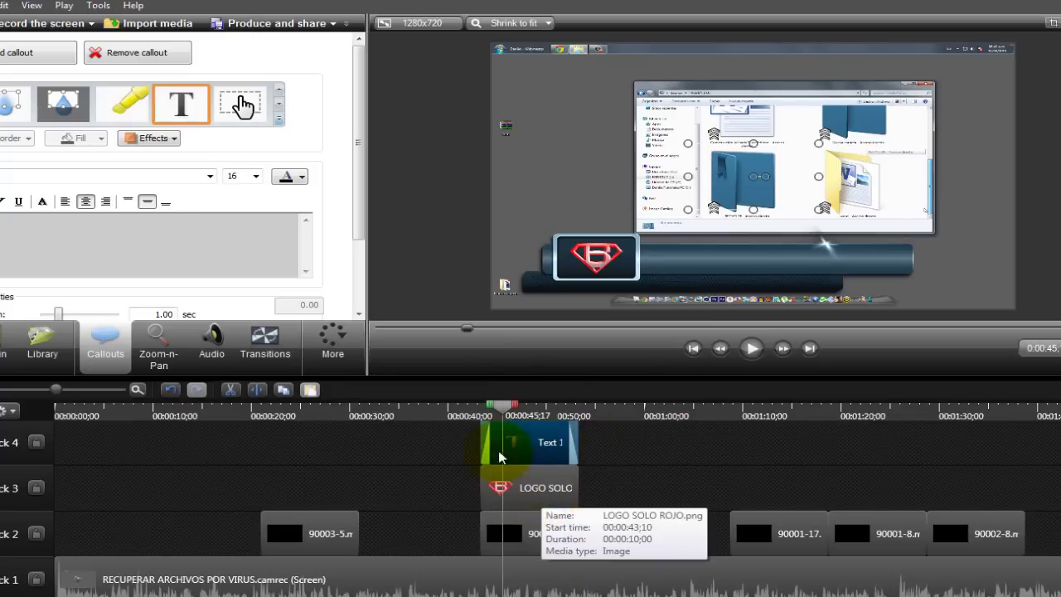
mouse_move(728, 165)
left_mouse_down()
mouse_move(696, 259)
mouse_move(704, 253)
left_mouse_up()
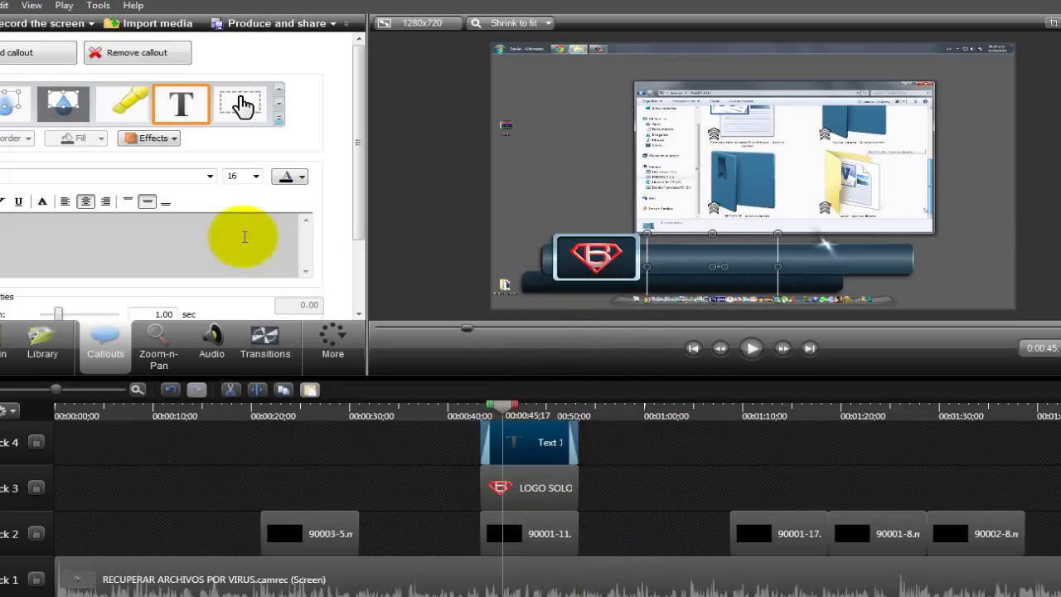
- Type DanielTutorialesPC in the callout at size 36 and widen it to one line
left_click(190, 235)
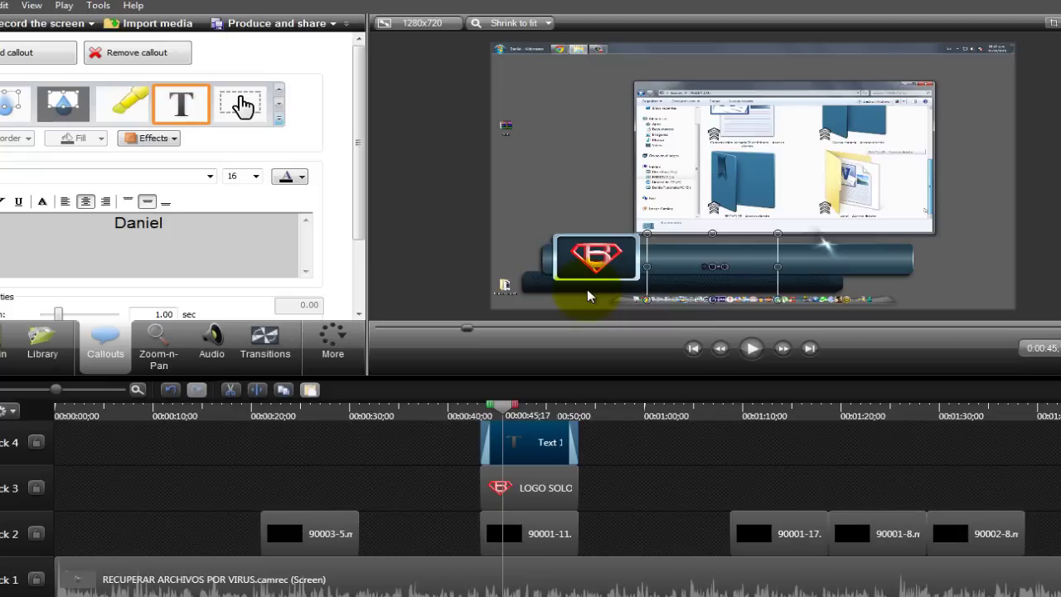
type("torial")
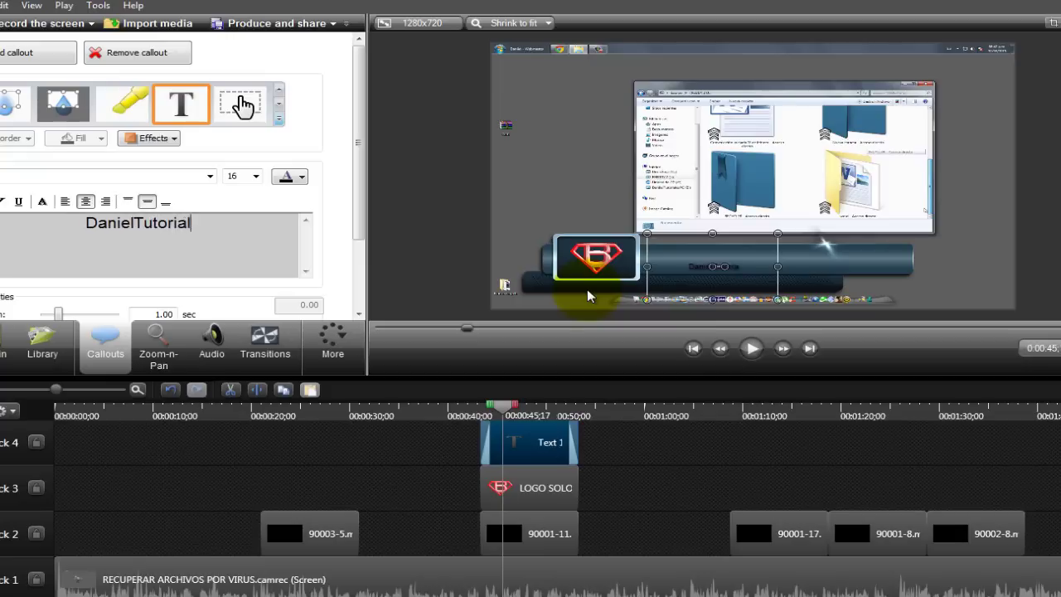
type("esPC")
key("ctrl+a")
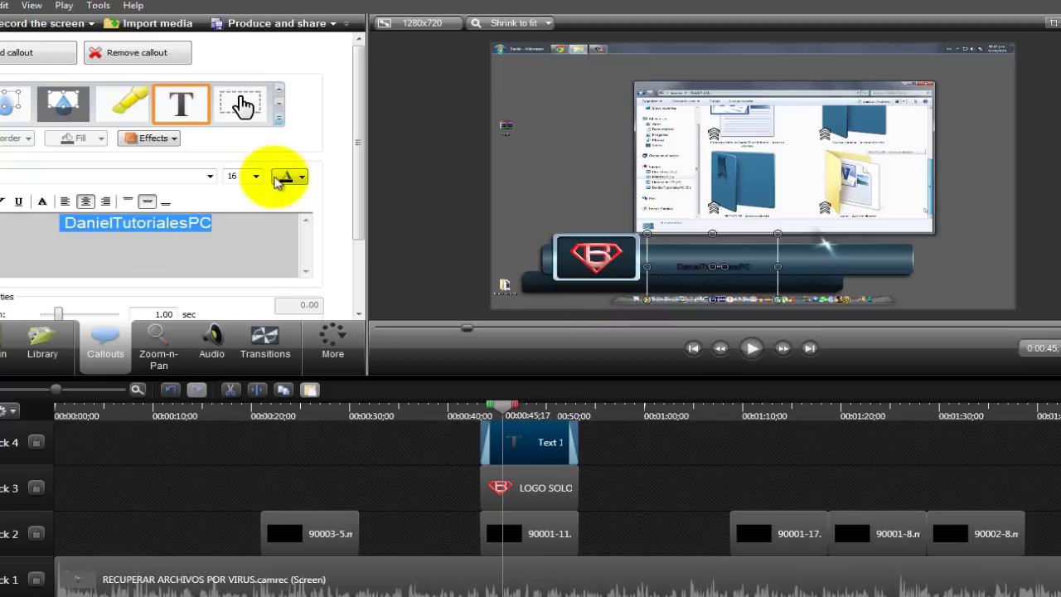
left_click(255, 175)
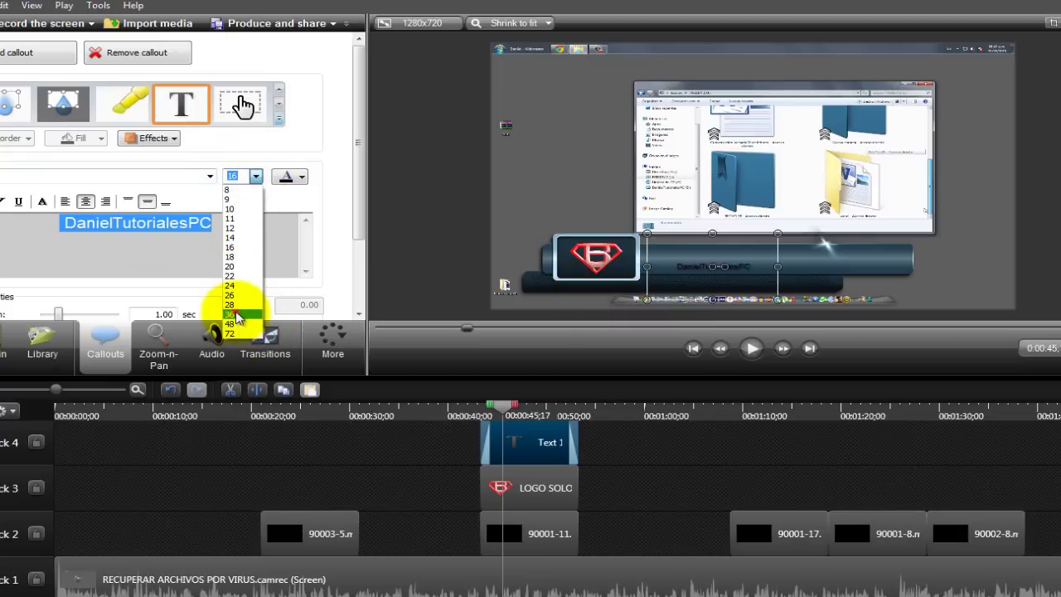
left_click(238, 296)
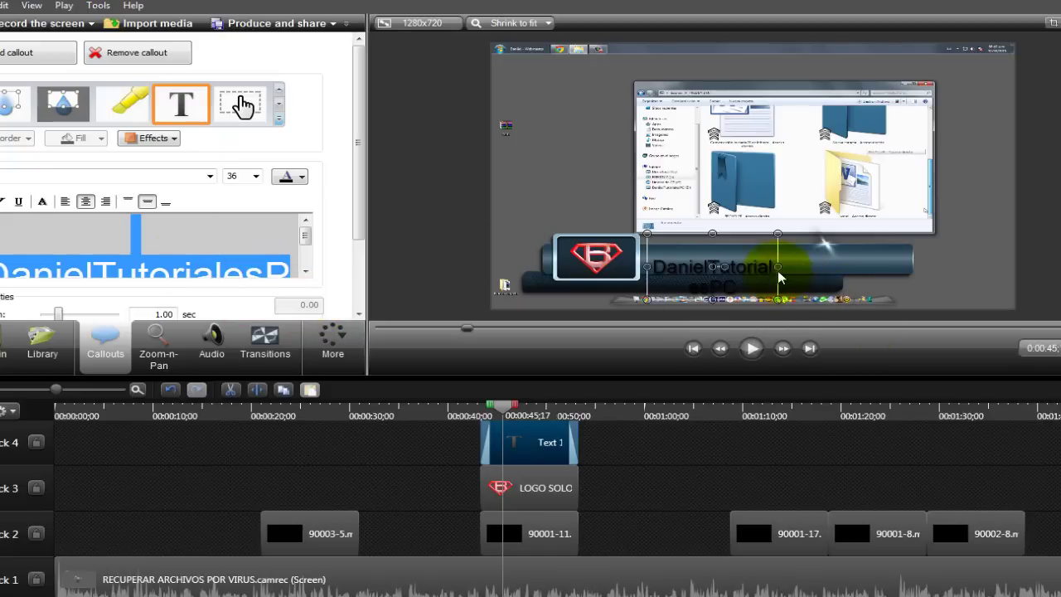
left_click_drag(777, 267, 951, 267)
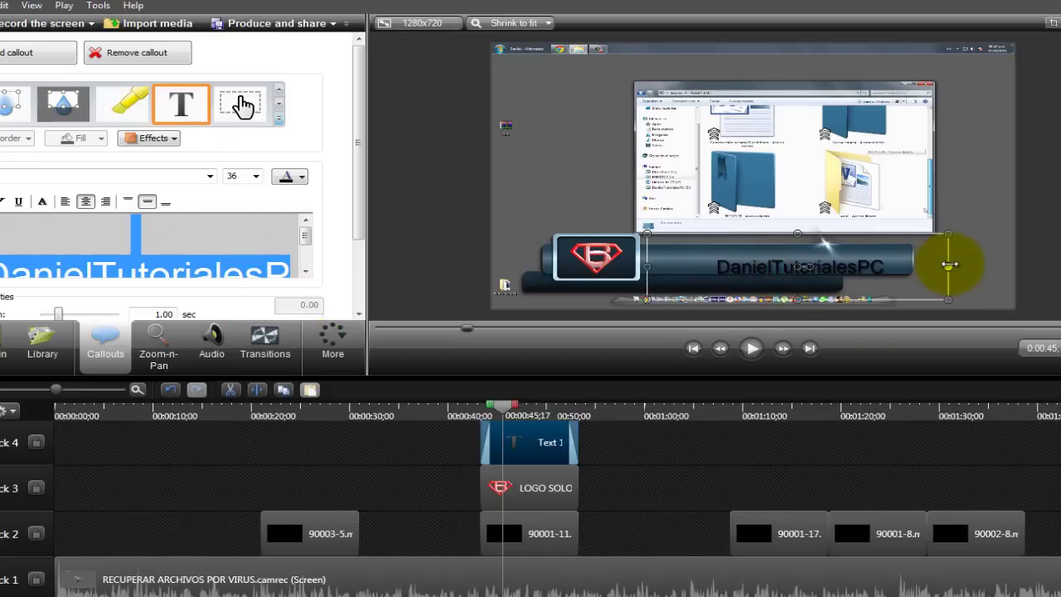
- Make the title white Badaboom BB at size 48 and reposition it on the bar
left_click(310, 176)
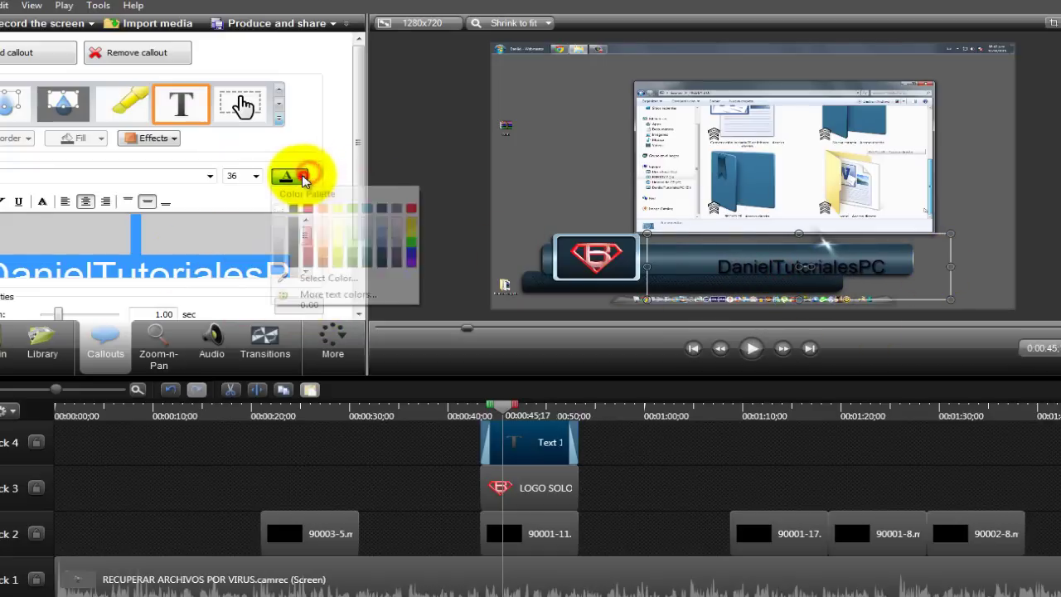
left_click(290, 217)
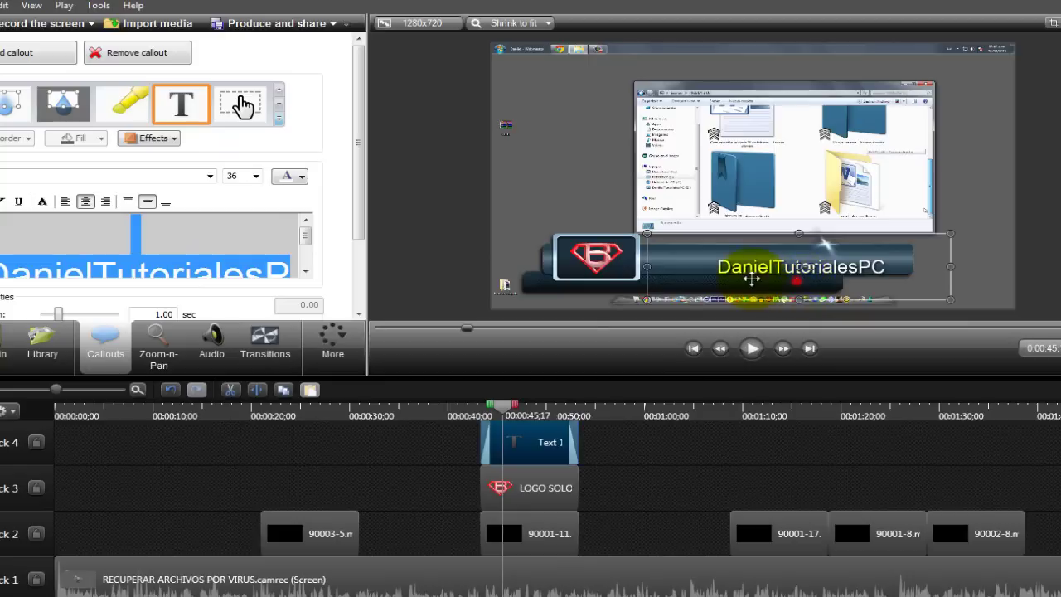
left_click_drag(797, 285, 743, 280)
left_click(211, 176)
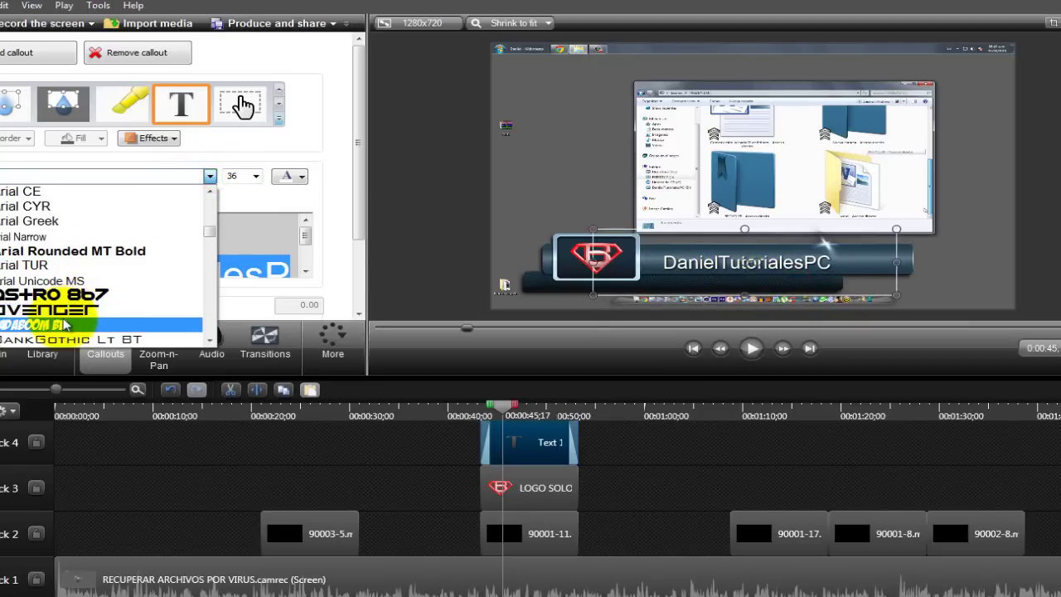
left_click(68, 324)
left_click_drag(821, 269, 803, 269)
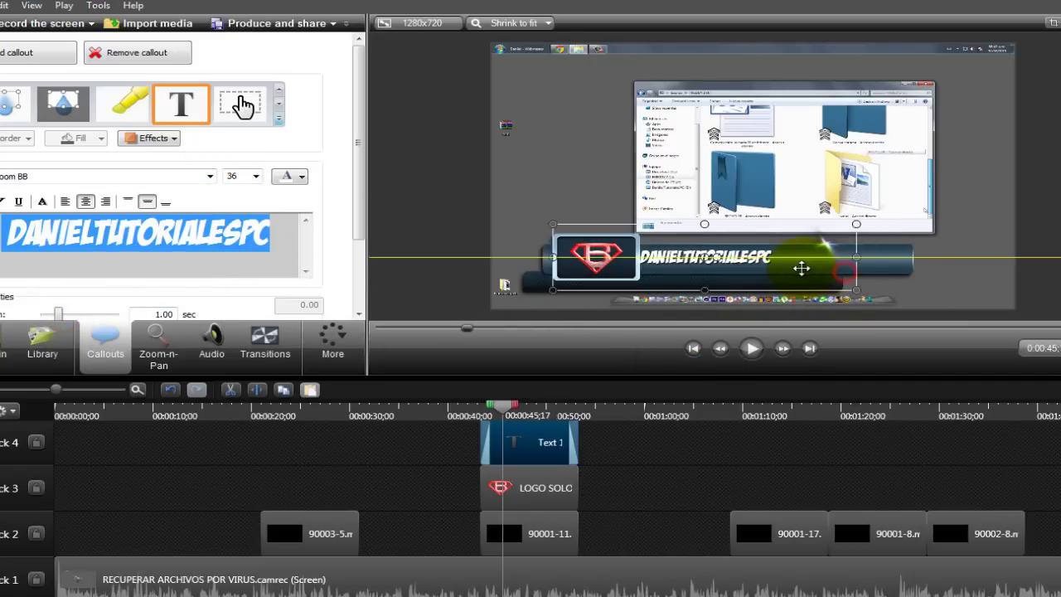
left_click(256, 175)
left_click(232, 323)
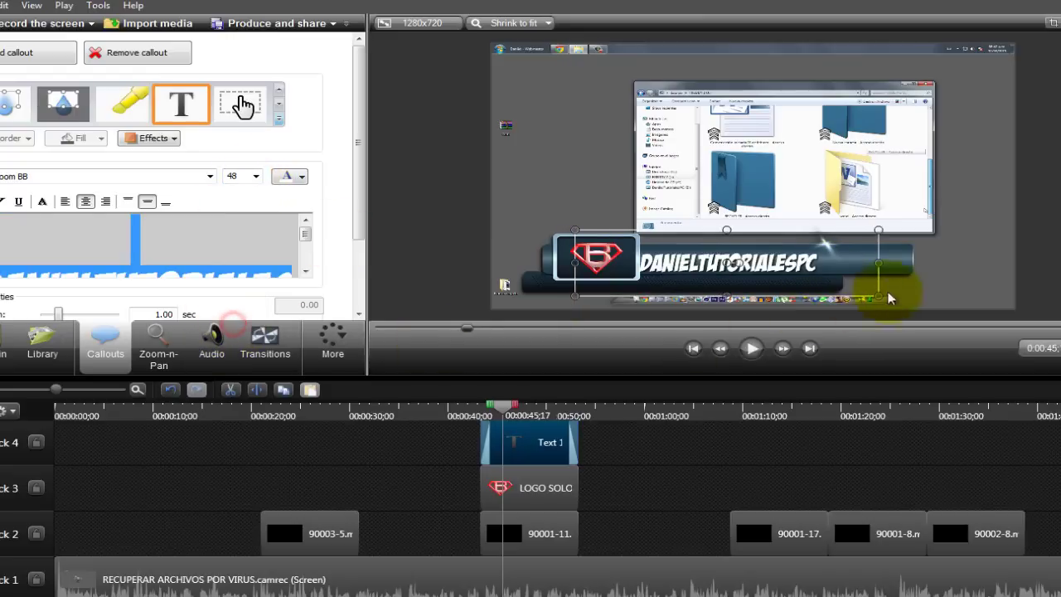
left_click_drag(852, 261, 870, 261)
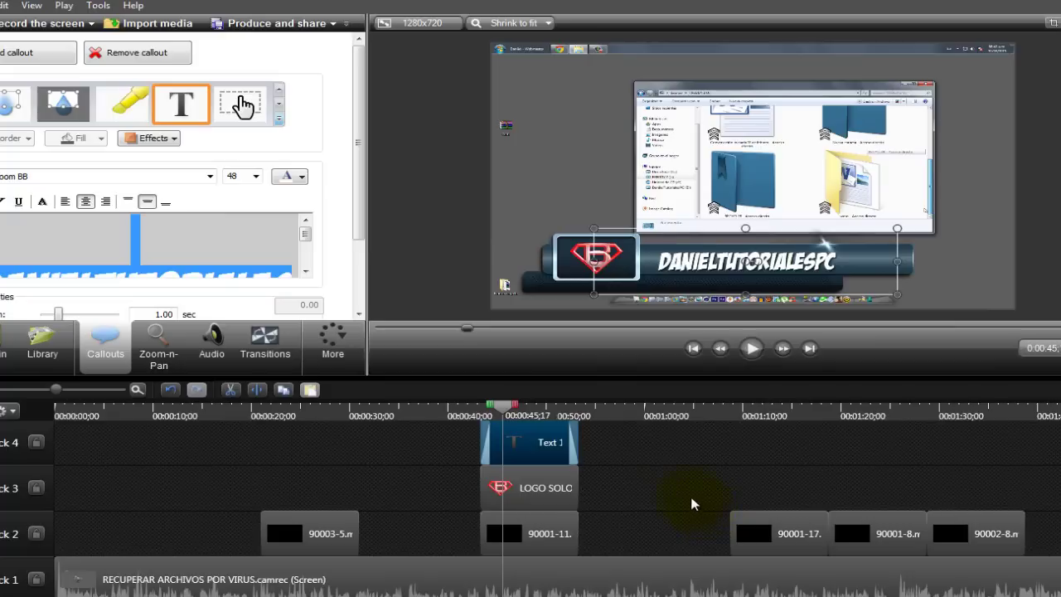
- Paste a copy of Text 1 on new Track 5, aligned in time and placed below the original
right_click(537, 466)
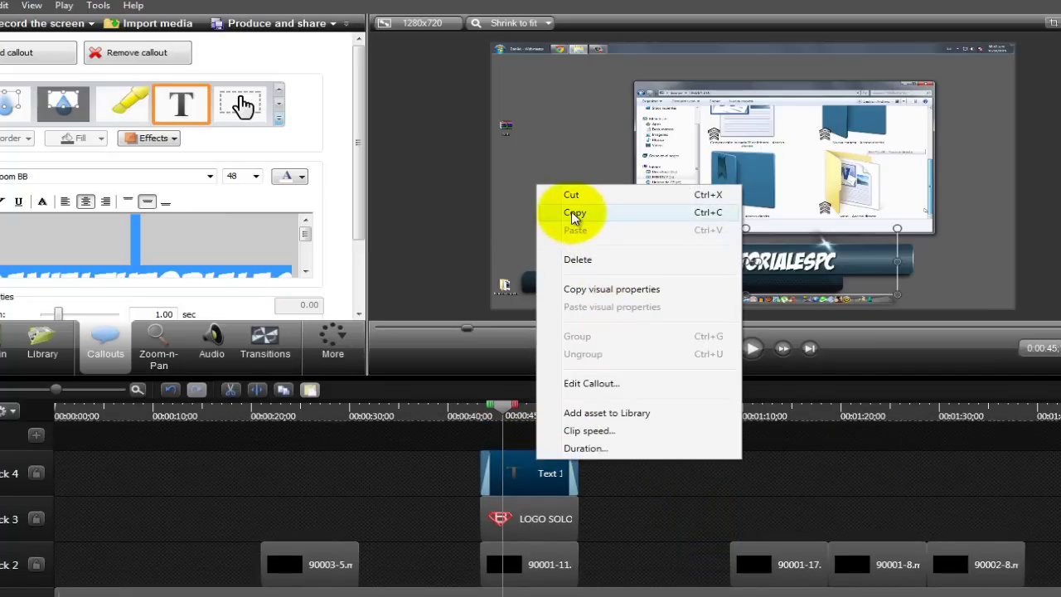
left_click(574, 215)
left_click(509, 434)
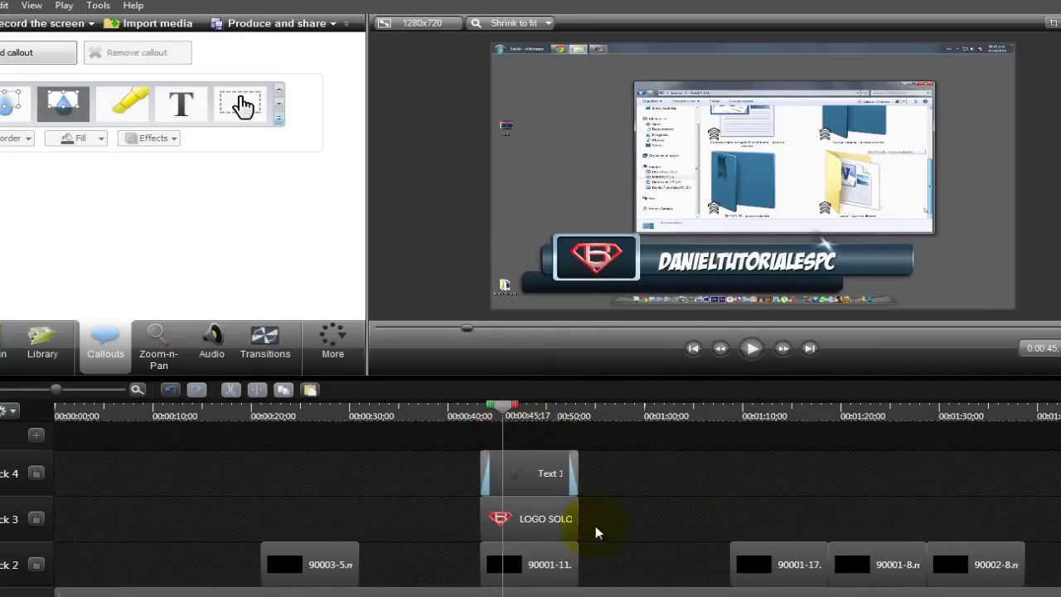
right_click(574, 447)
left_click(670, 246)
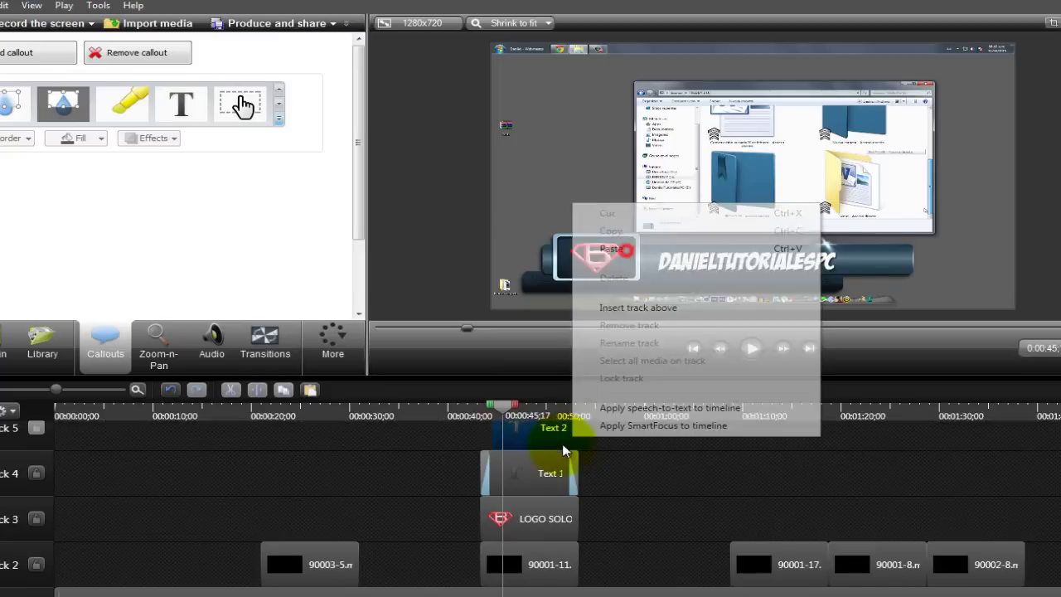
left_click_drag(547, 444, 534, 445)
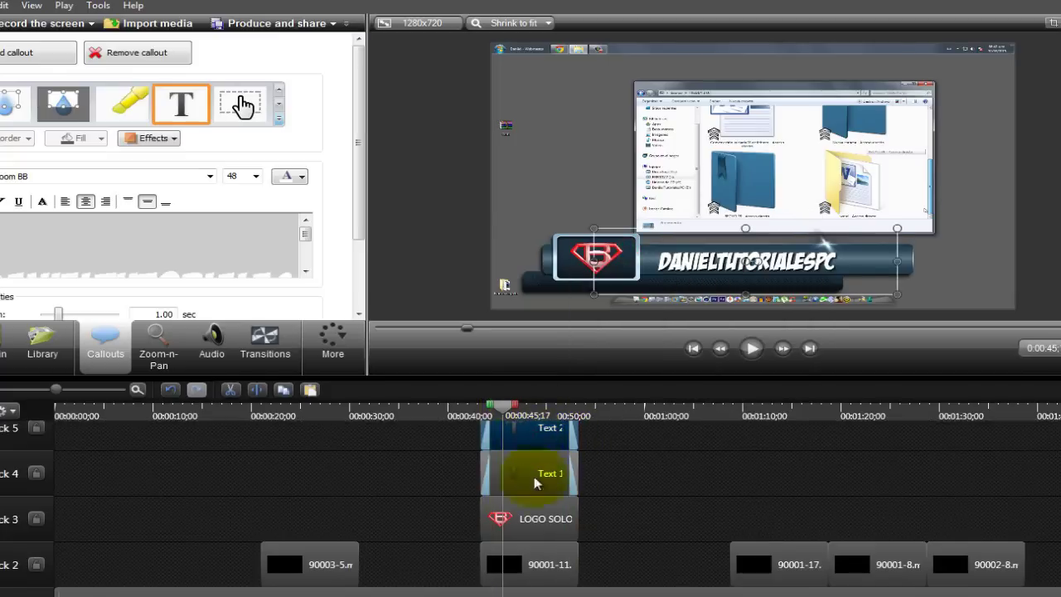
left_click_drag(778, 282, 760, 303)
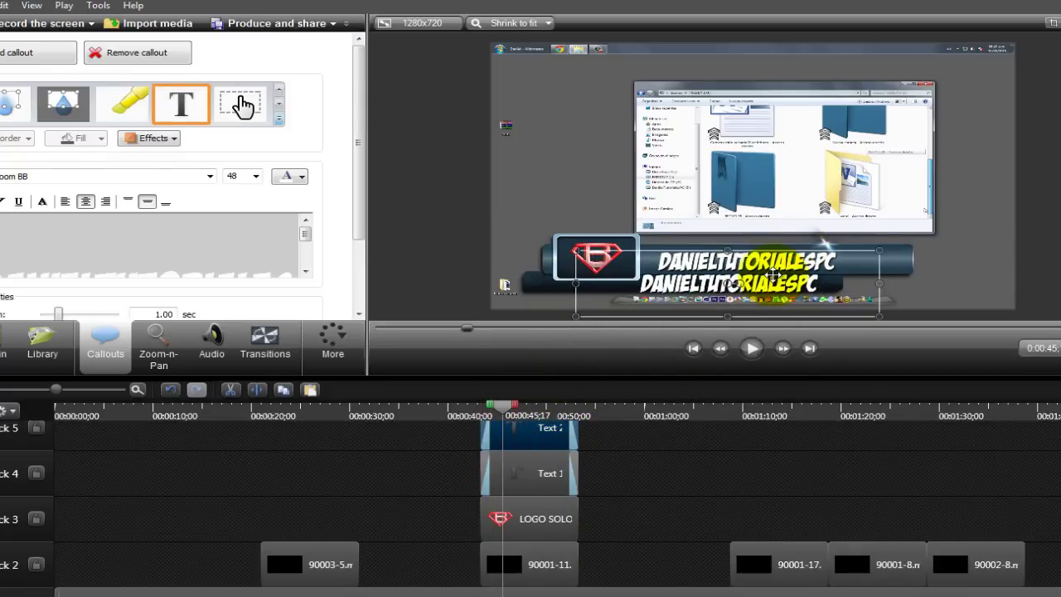
left_click(227, 251)
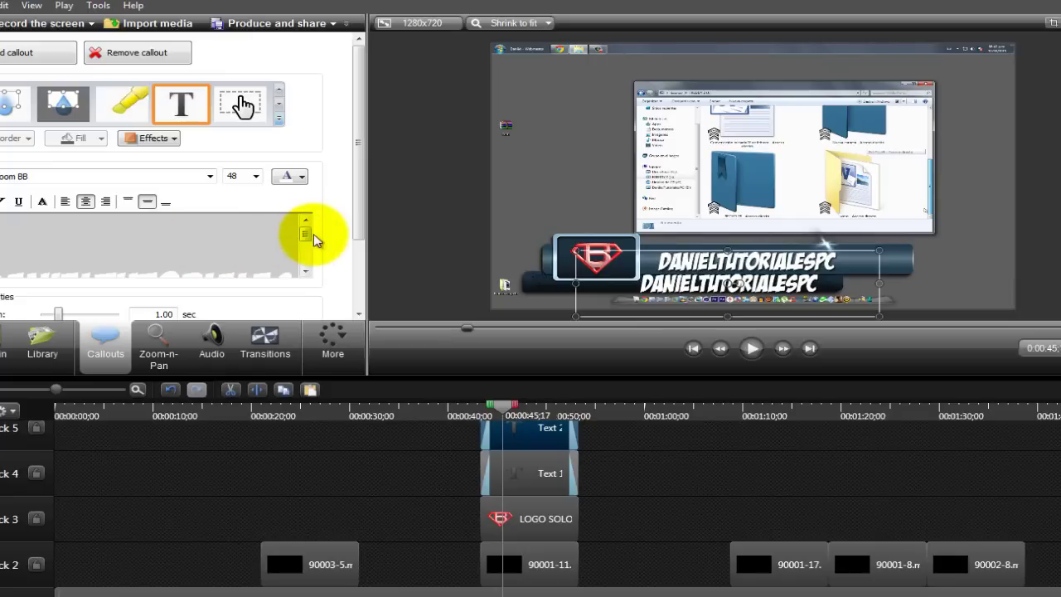
left_click_drag(298, 249, 170, 251)
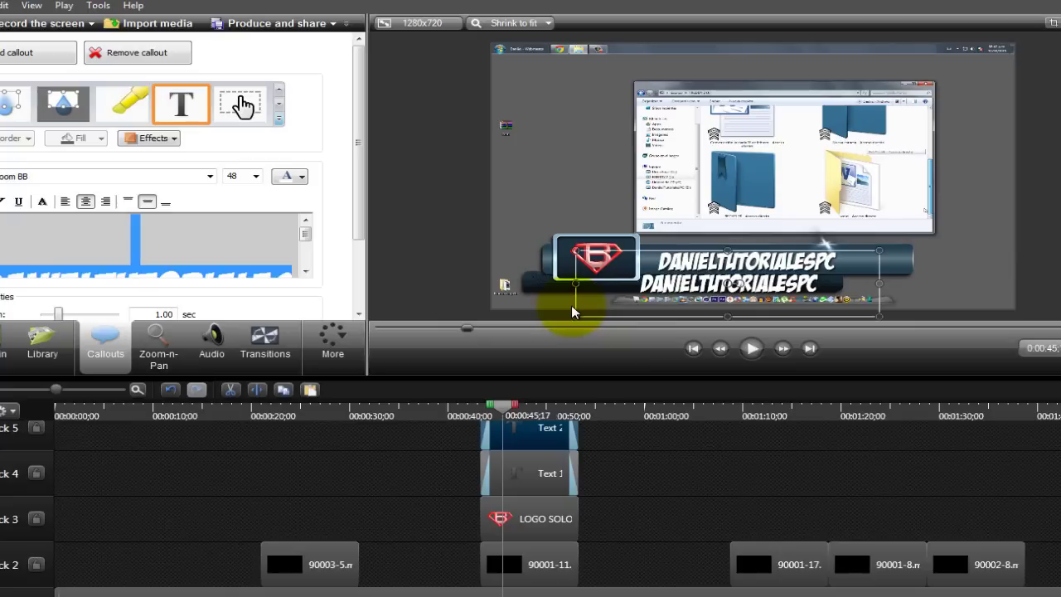
- Replace the copied text with SOLUCIONESpc8.blogspot.com at size 22, positioned under the title
type("SOL")
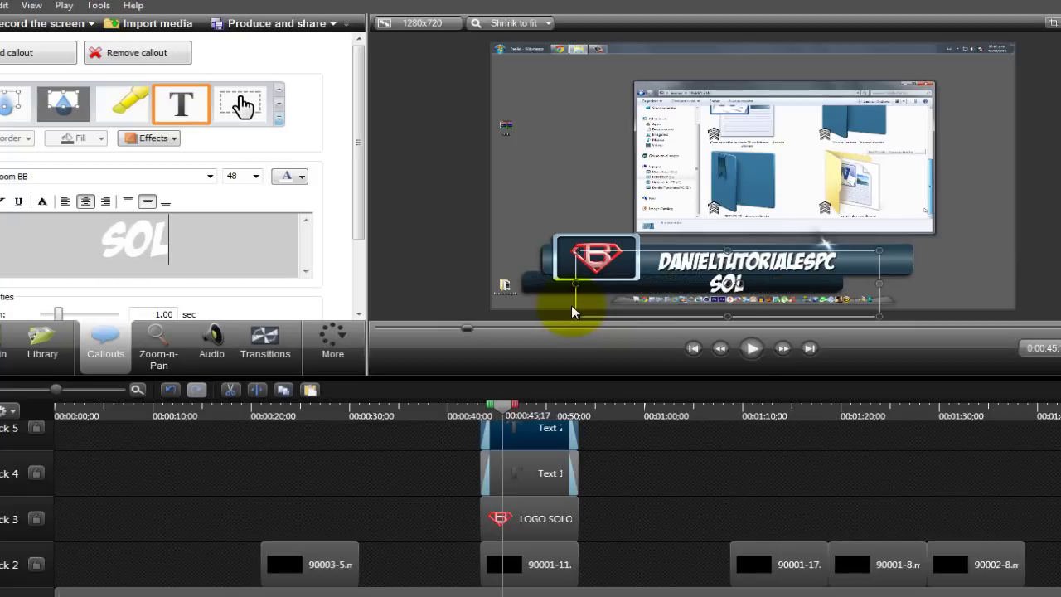
type("UCIONESpc8.blogspot.com")
key("ctrl+a")
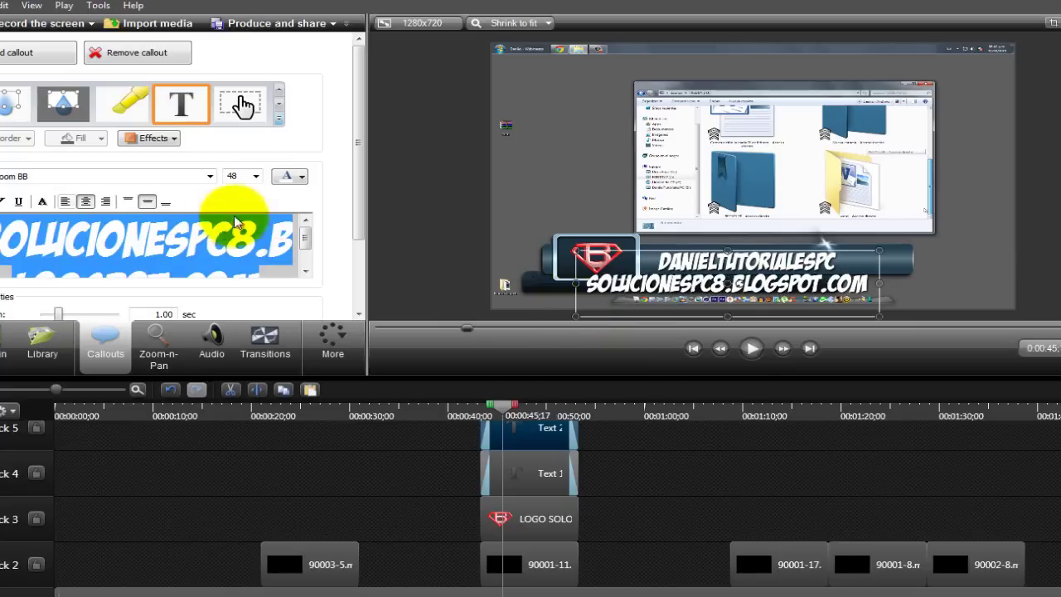
left_click(256, 175)
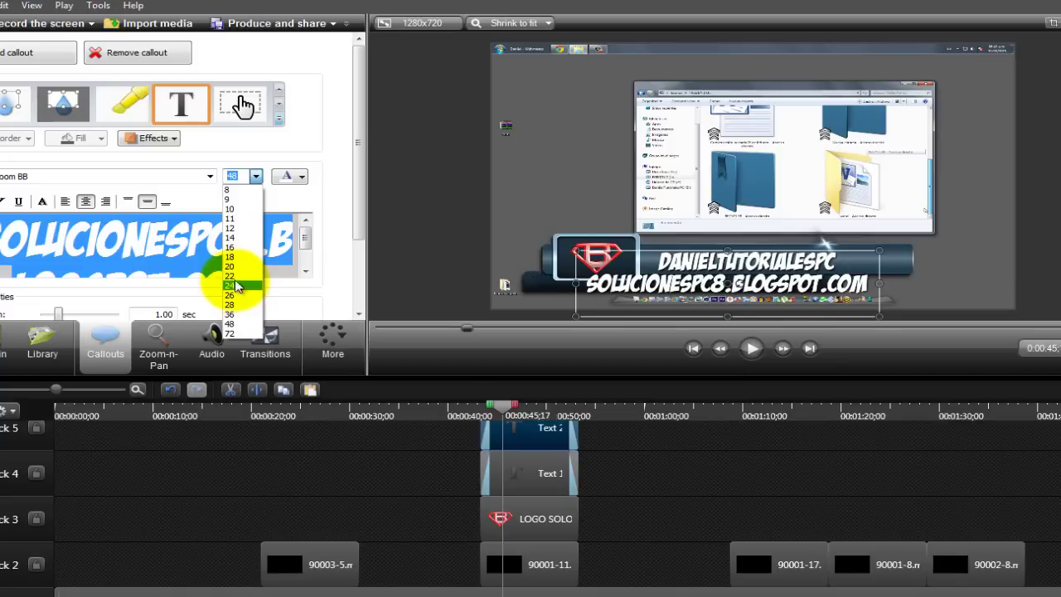
left_click(236, 277)
left_click_drag(800, 290, 777, 288)
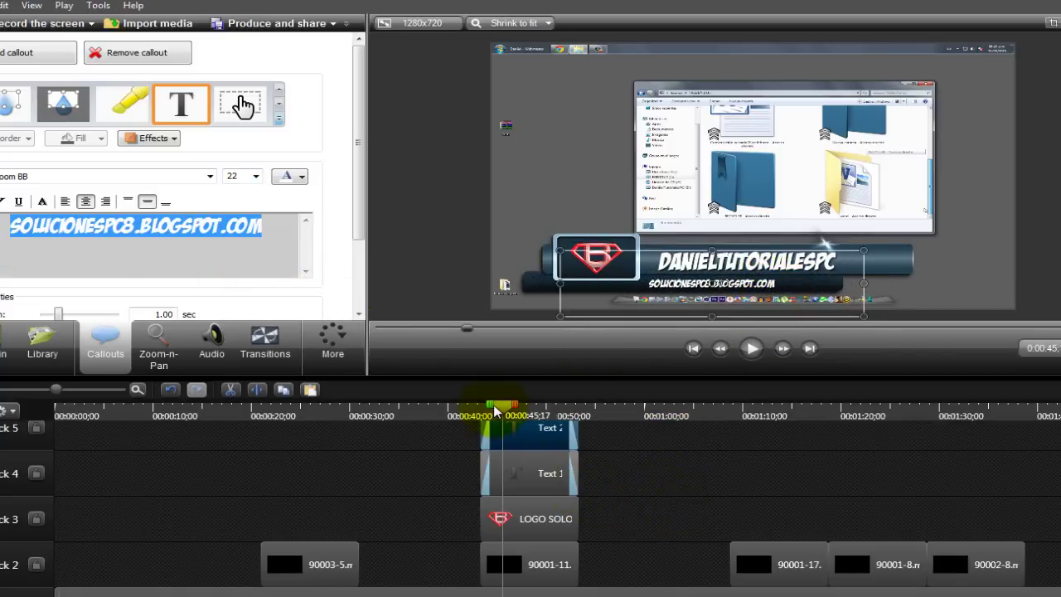
left_click_drag(493, 404, 466, 406)
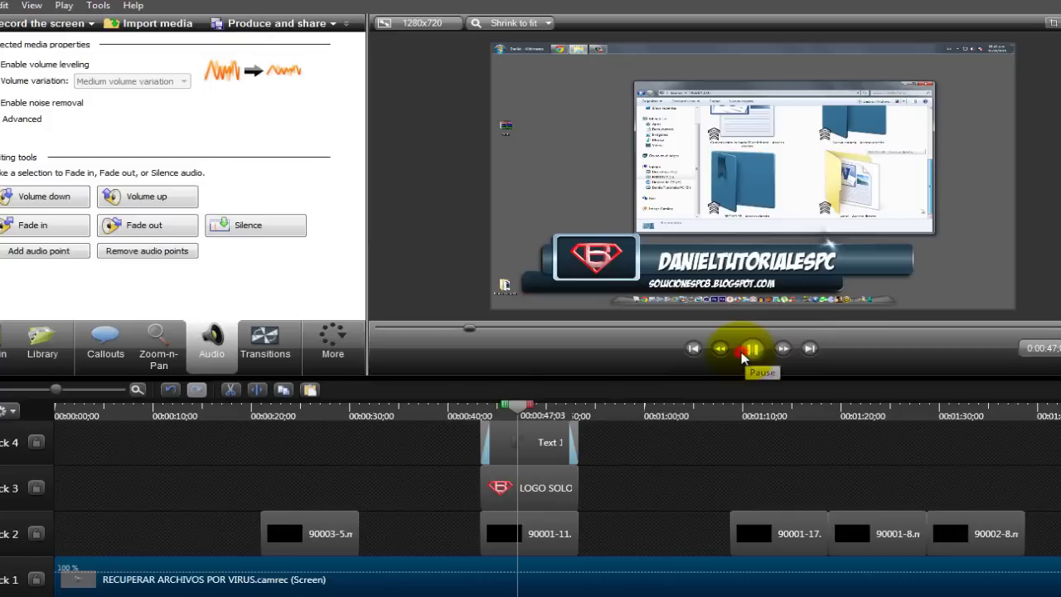
- Add a Glow transition to the start of the LOGO SOLO clip and preview it
left_click(751, 349)
left_click(551, 495)
left_click_drag(517, 406, 492, 408)
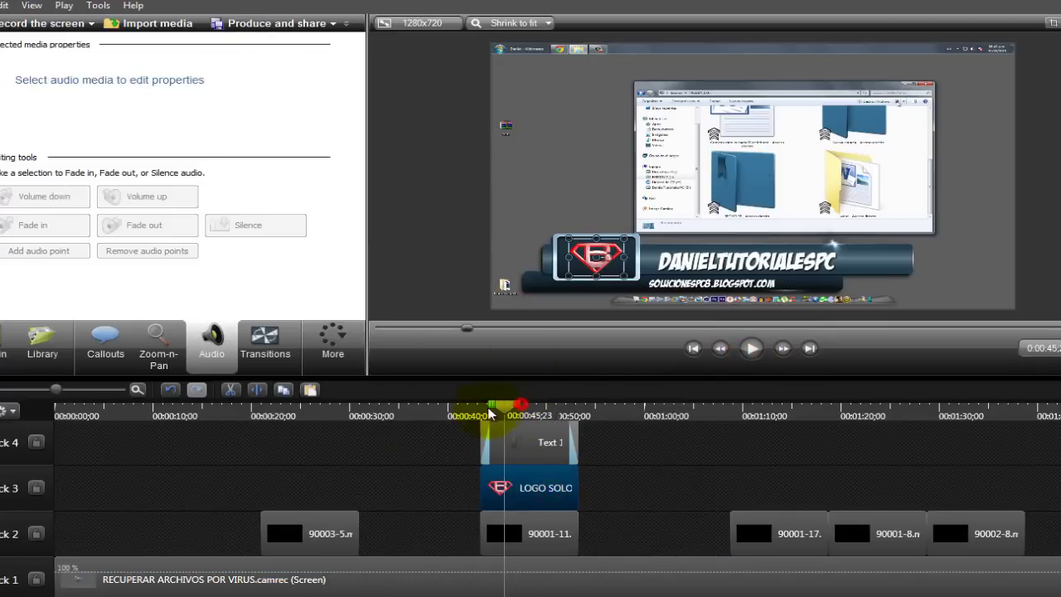
left_click(265, 342)
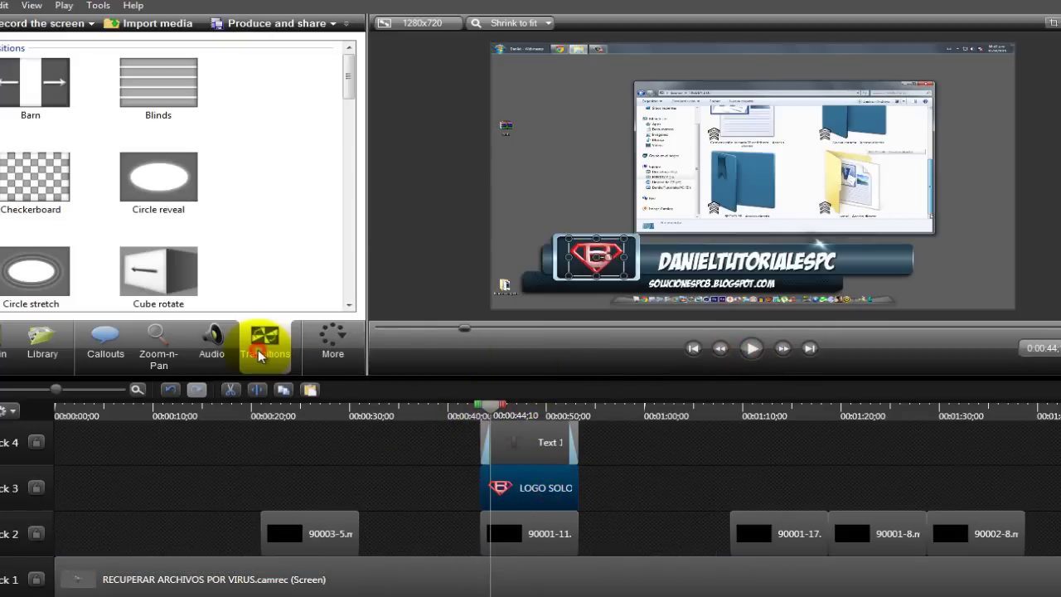
left_click_drag(351, 101, 353, 151)
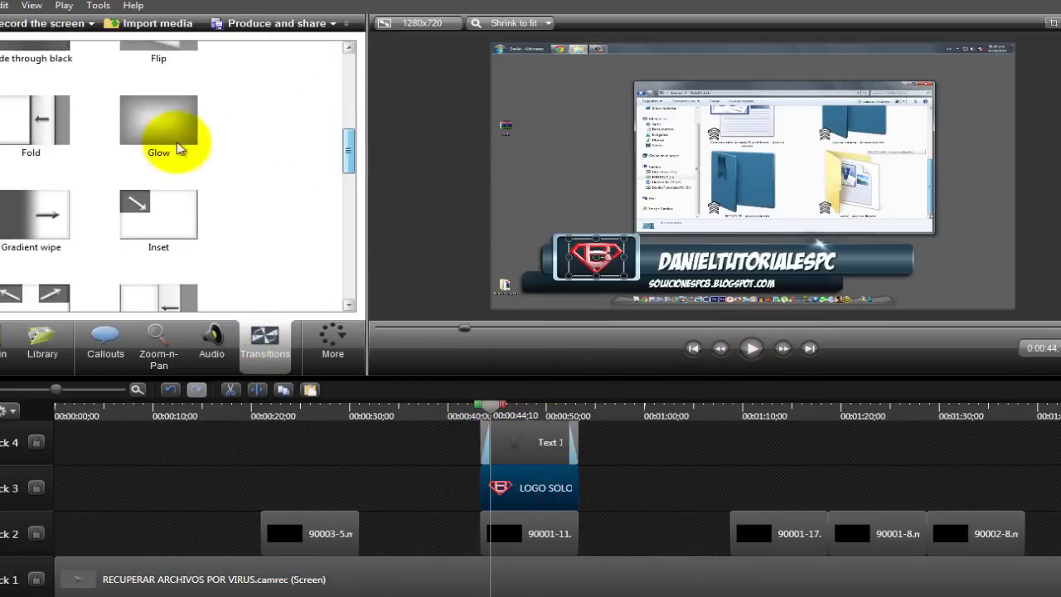
left_click_drag(137, 125, 349, 375)
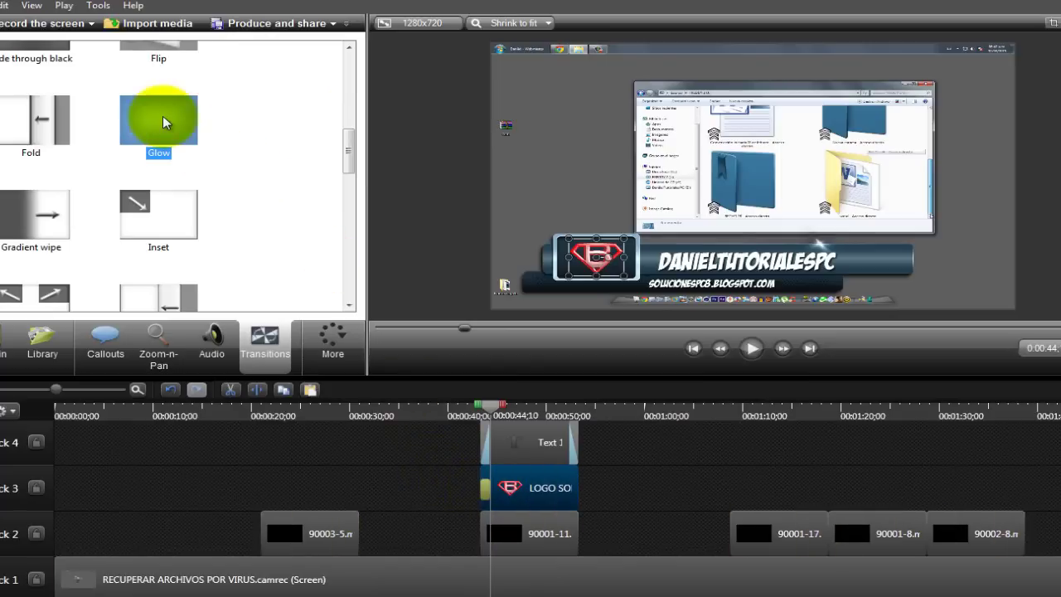
left_click_drag(158, 114, 497, 488)
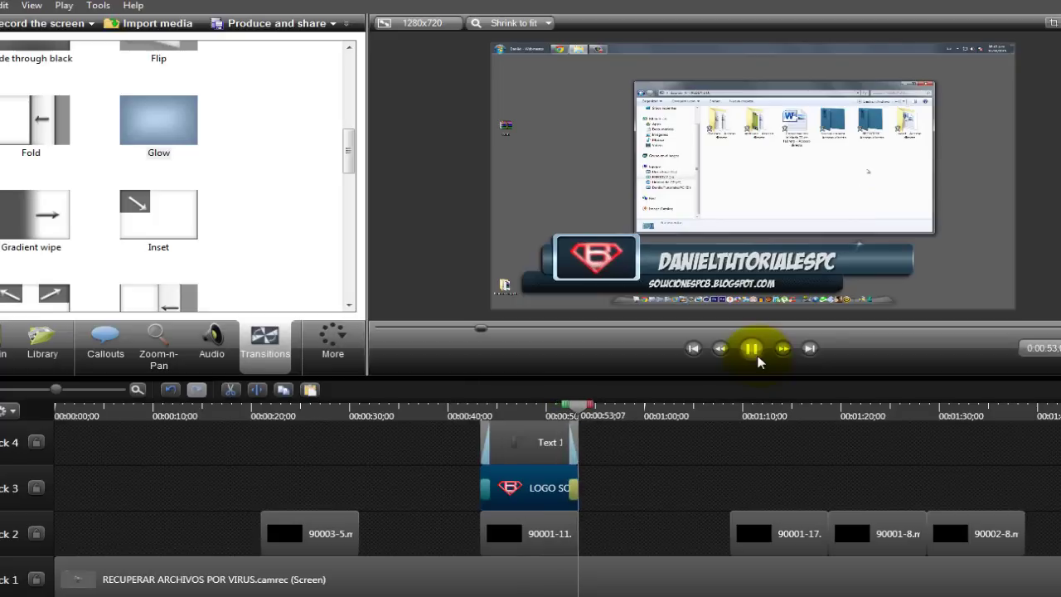
left_click(751, 348)
left_click(489, 406)
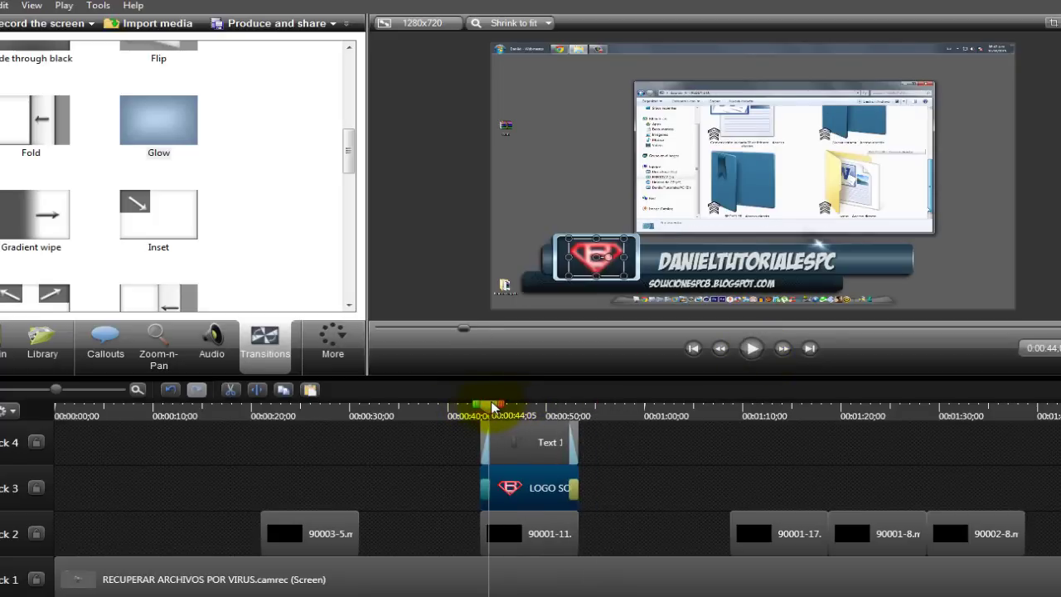
mouse_move(500, 410)
left_mouse_down()
mouse_move(557, 421)
mouse_move(496, 424)
left_mouse_up()
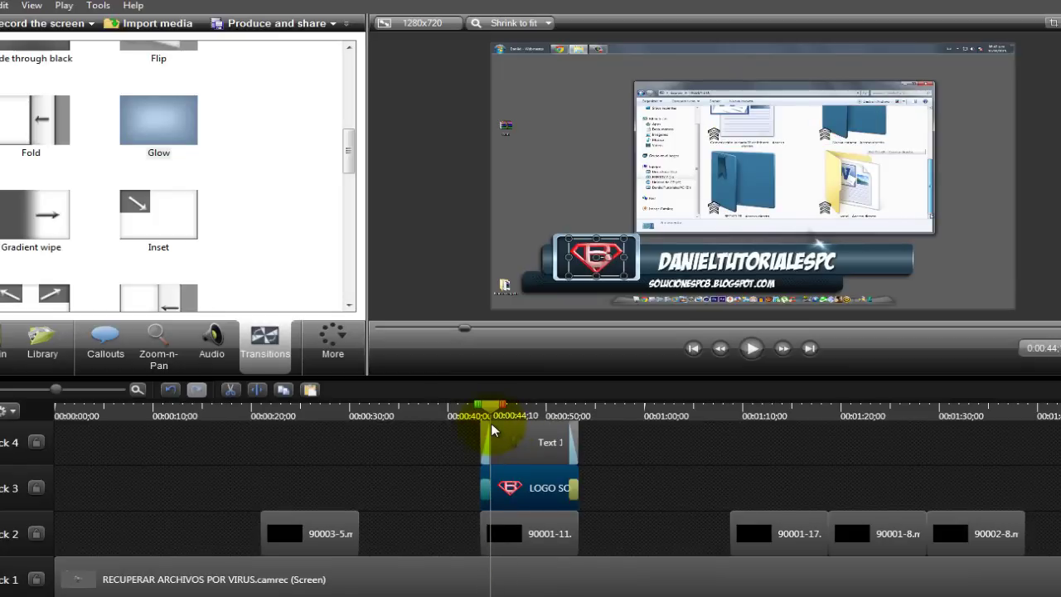
- Group 90001-11, LOGO, Text 1 and Text 2 into Group 1 and shift it on Track 2
scroll(633, 521, "up", 2)
scroll(634, 511, "down", 2)
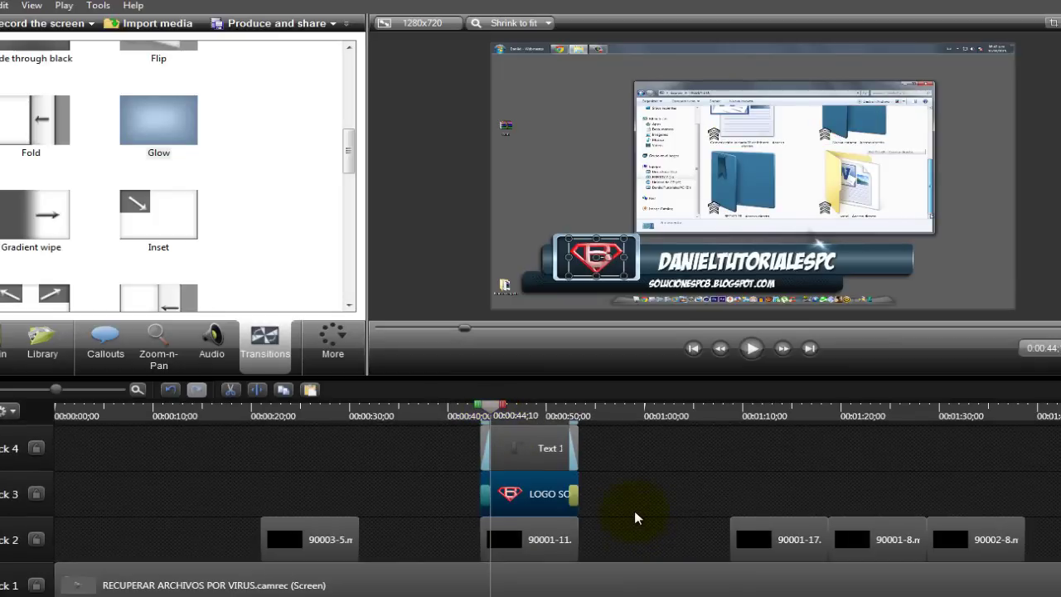
scroll(634, 510, "up", 2)
left_click(528, 565)
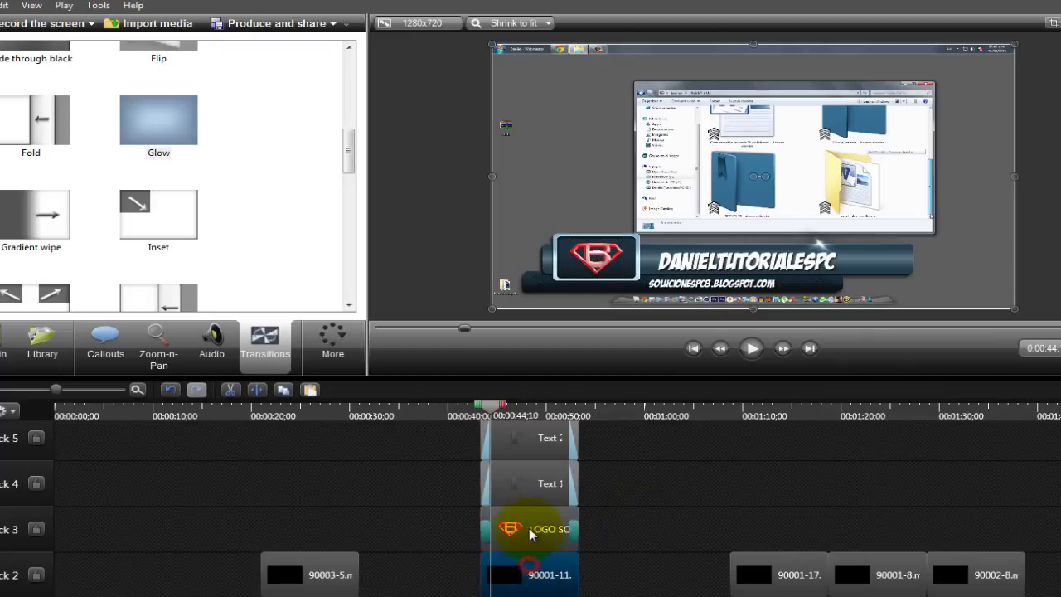
left_click(530, 530, "ctrl")
left_click(527, 482, "ctrl")
left_click(533, 441, "ctrl")
scroll(649, 523, "up", 2)
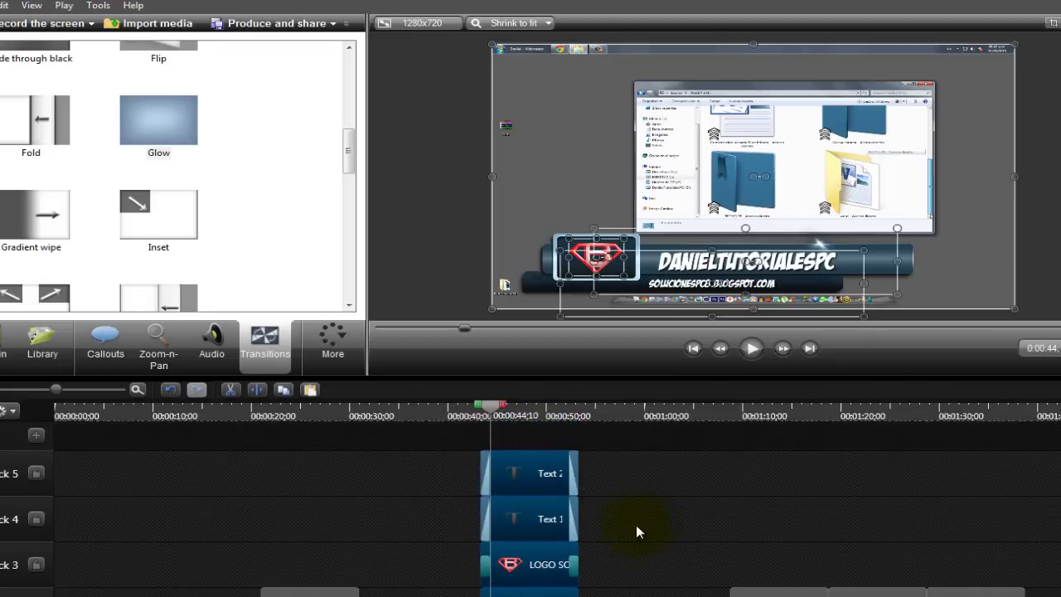
scroll(637, 530, "down", 2)
right_click(539, 462)
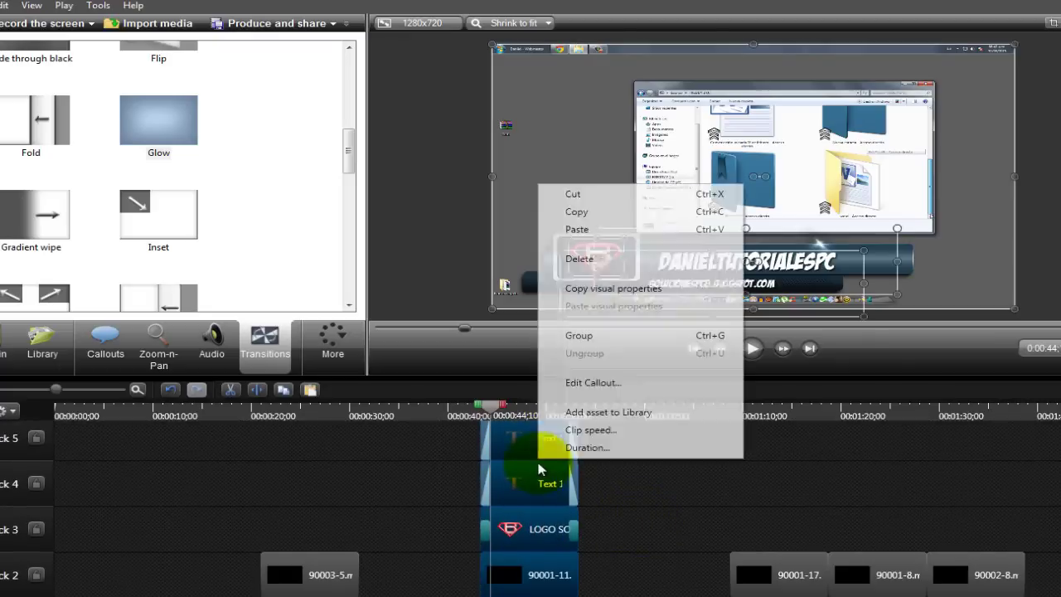
left_click(602, 334)
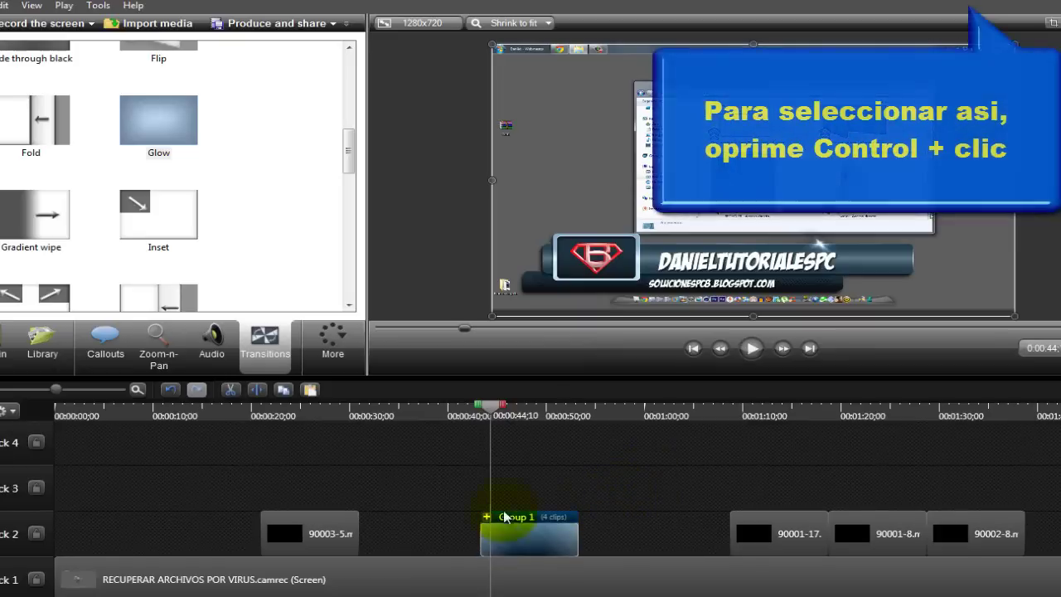
mouse_move(539, 539)
left_mouse_down()
mouse_move(547, 530)
mouse_move(497, 539)
left_mouse_up()
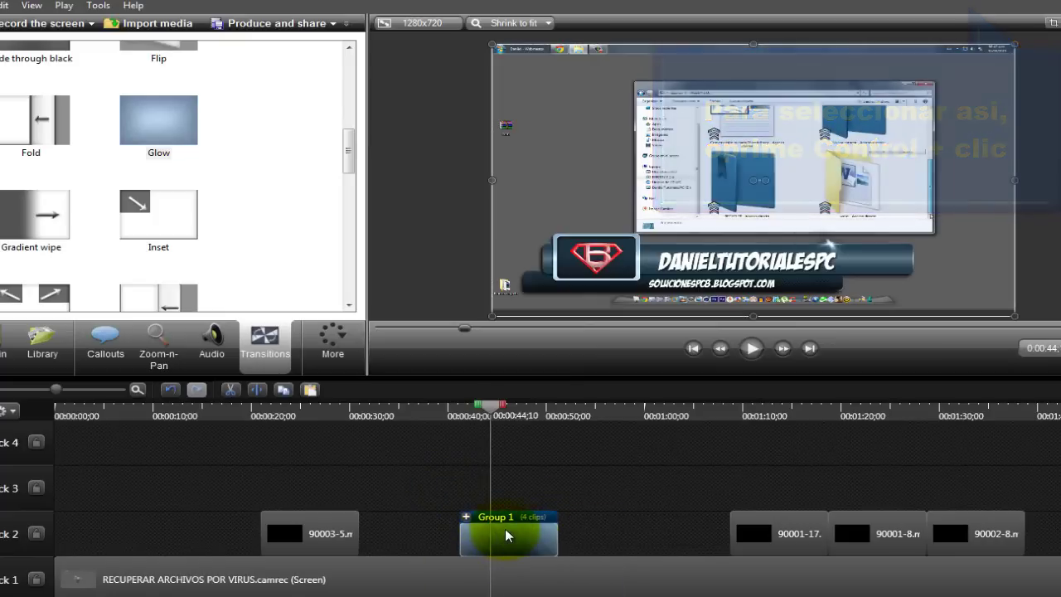
right_click(504, 528)
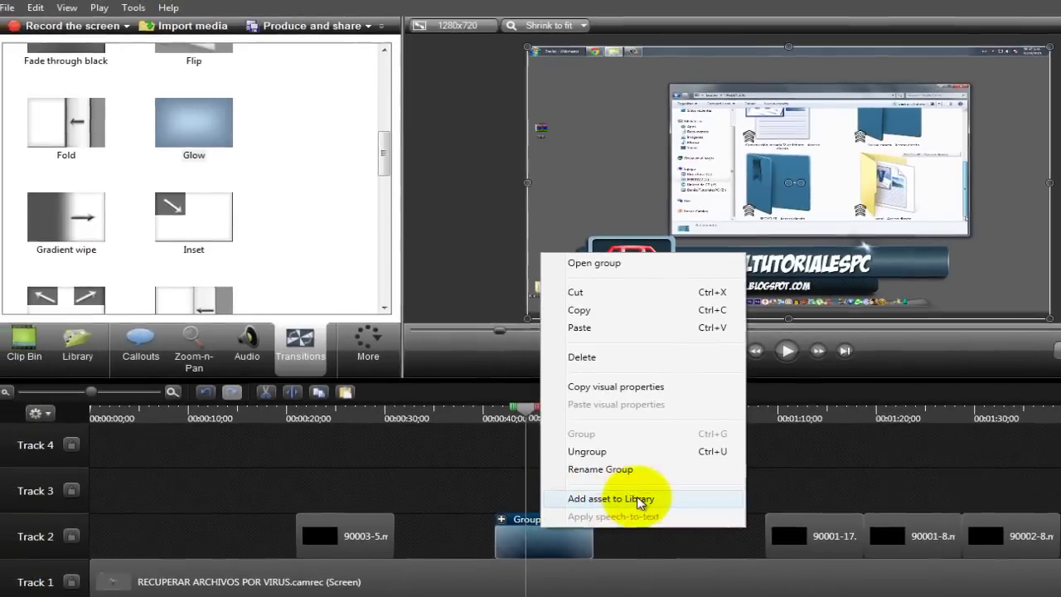
- Save the group as a Library asset named Group_2015-10-24_160722
left_click(610, 496)
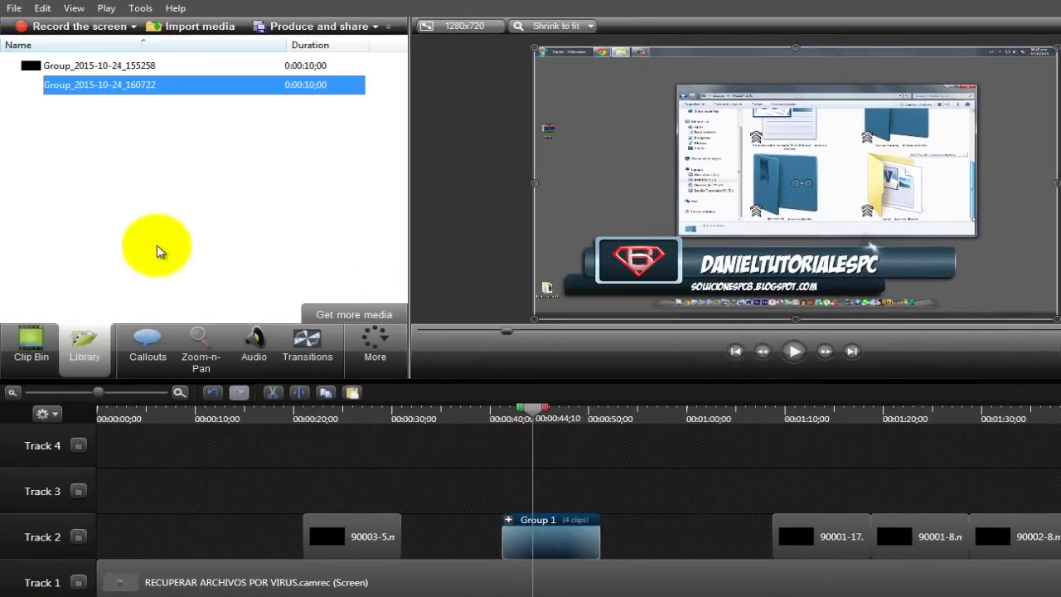
left_click(135, 66)
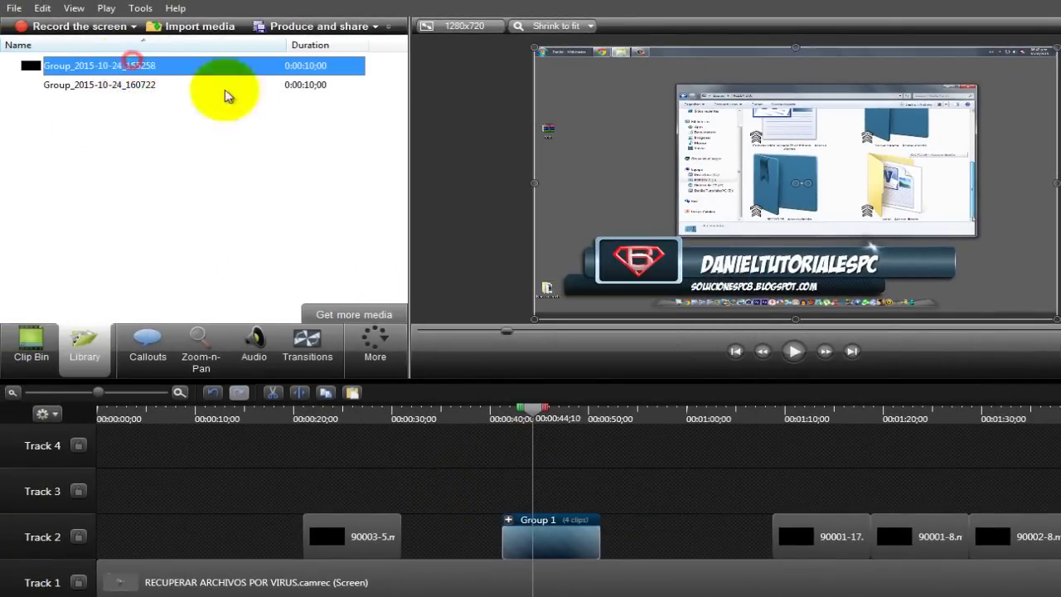
left_click(141, 88)
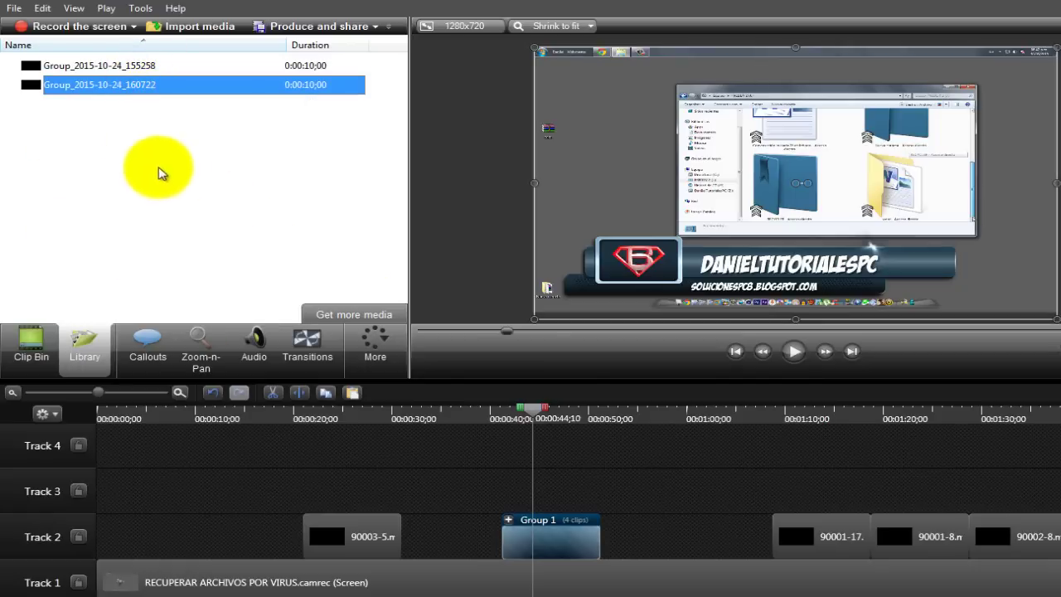
- Place the saved group on Track 3 near 1:00 and play the preview from it
mouse_move(82, 84)
left_mouse_down()
mouse_move(663, 326)
mouse_move(705, 501)
left_mouse_up()
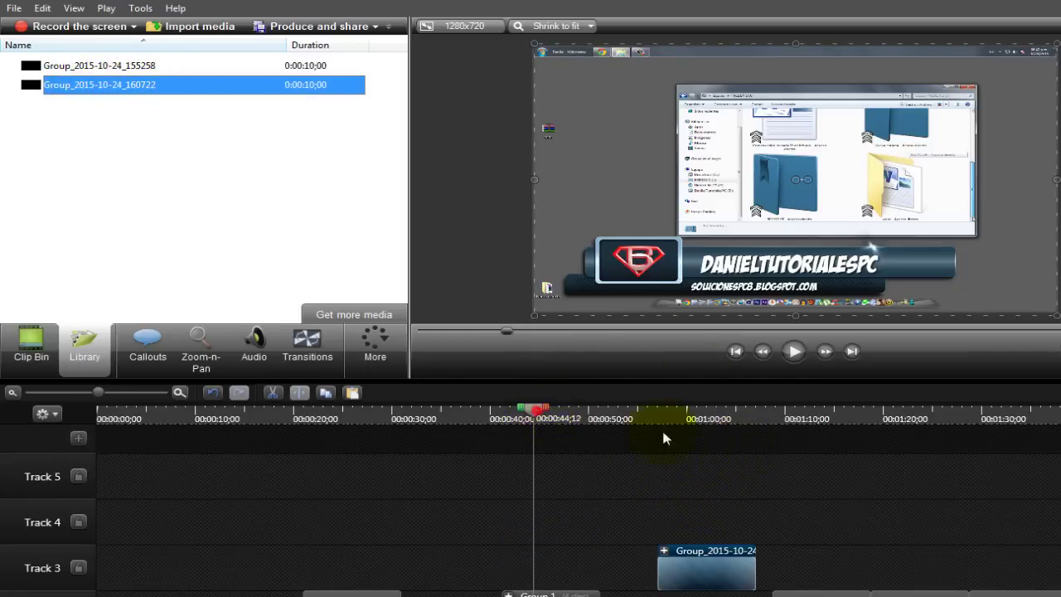
left_click_drag(663, 437, 650, 439)
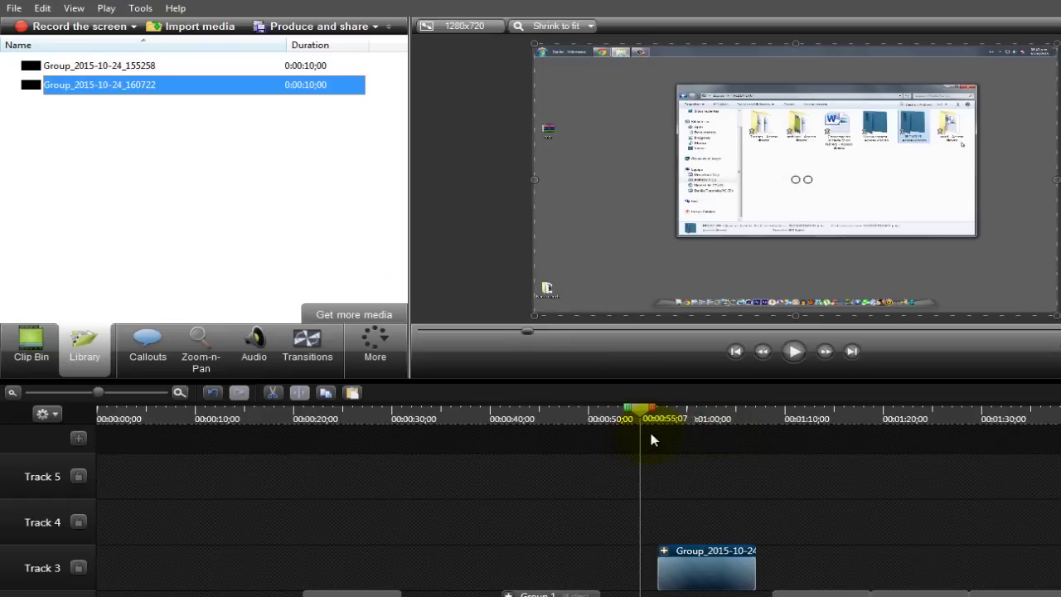
left_click(794, 350)
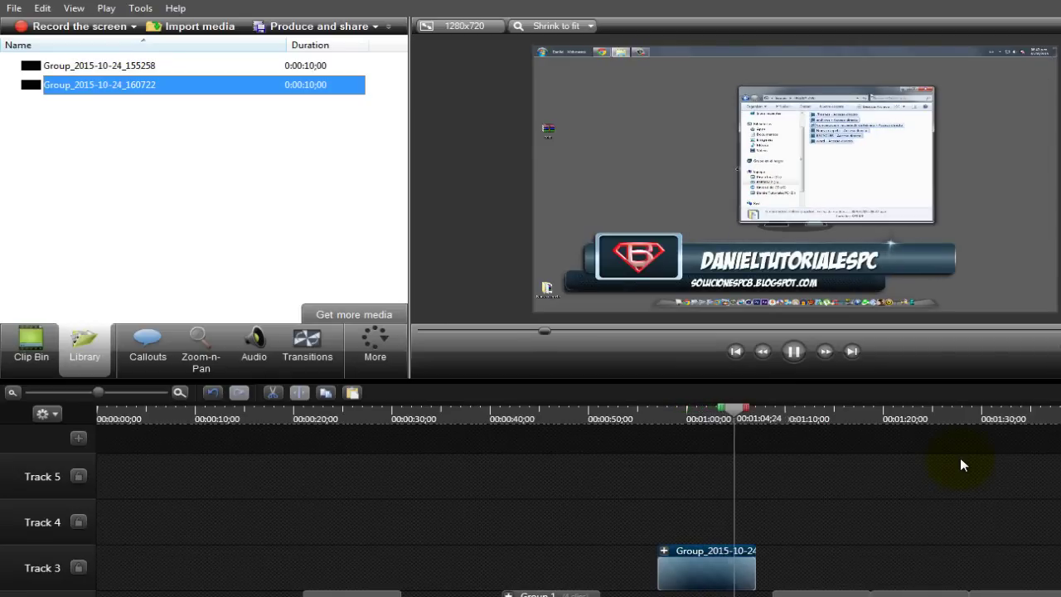
- Stop playback and expand the group copy on Track 3 to reveal its clips
left_click(793, 351)
left_click_drag(740, 416, 717, 416)
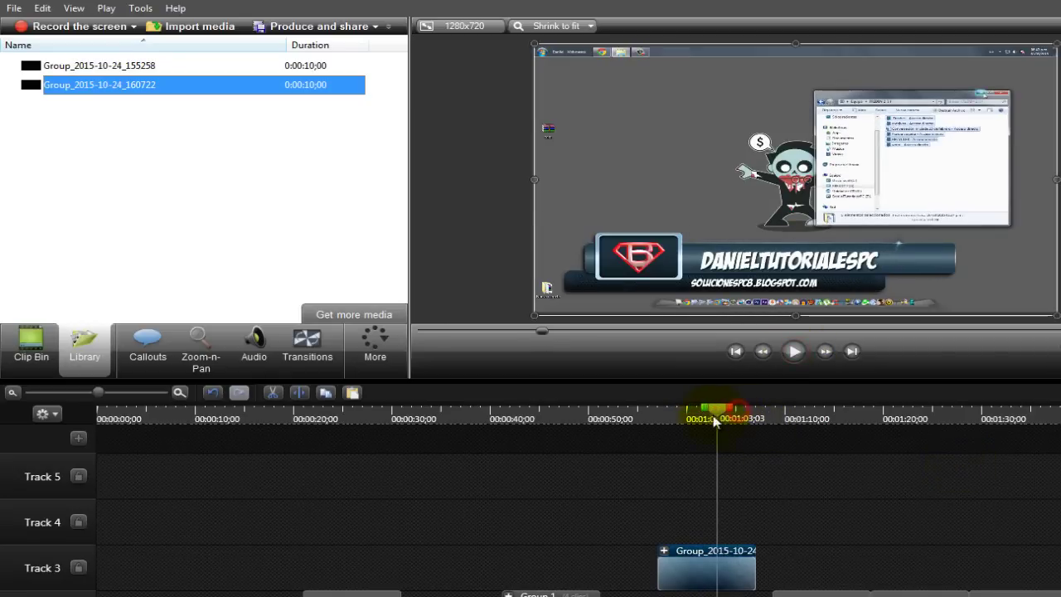
scroll(906, 489, "down", 1)
scroll(908, 490, "down", 1)
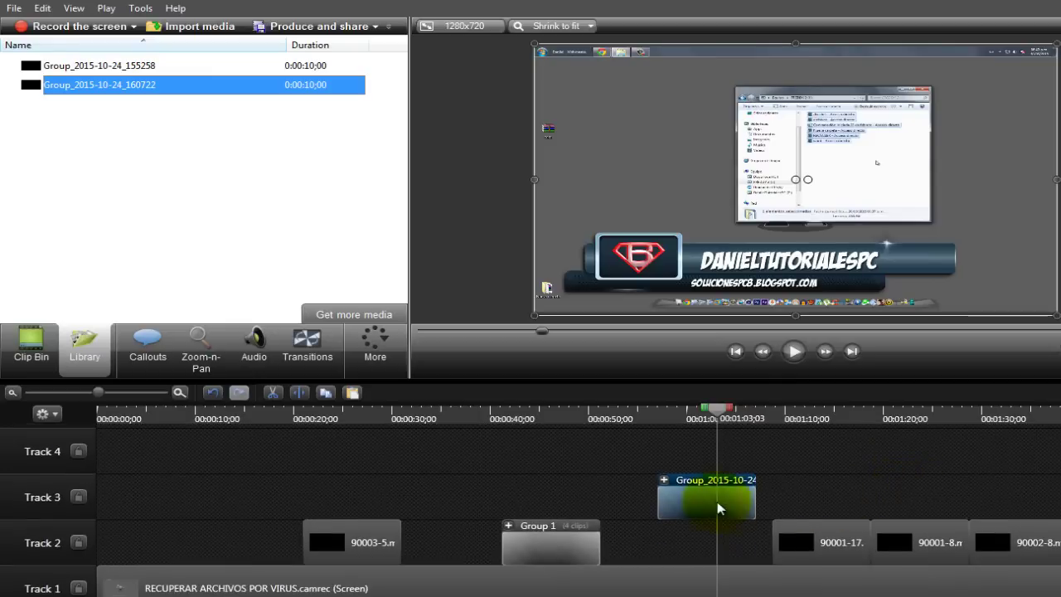
double_click(750, 491)
- Recolour the DANIELTUTORIALESPC title in the group copy to yellow
double_click(717, 477)
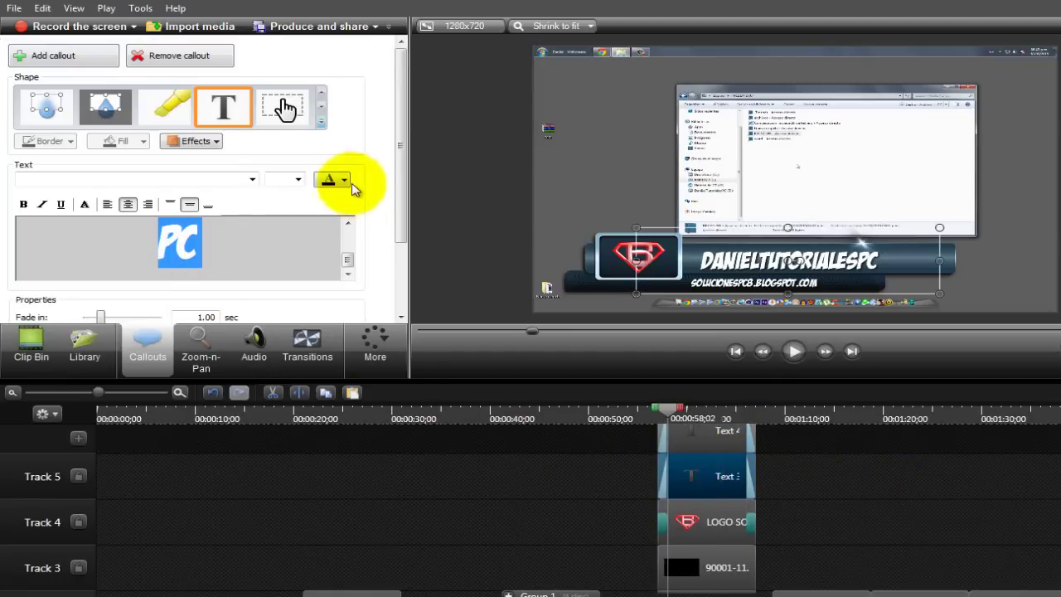
left_click(343, 179)
left_click(454, 212)
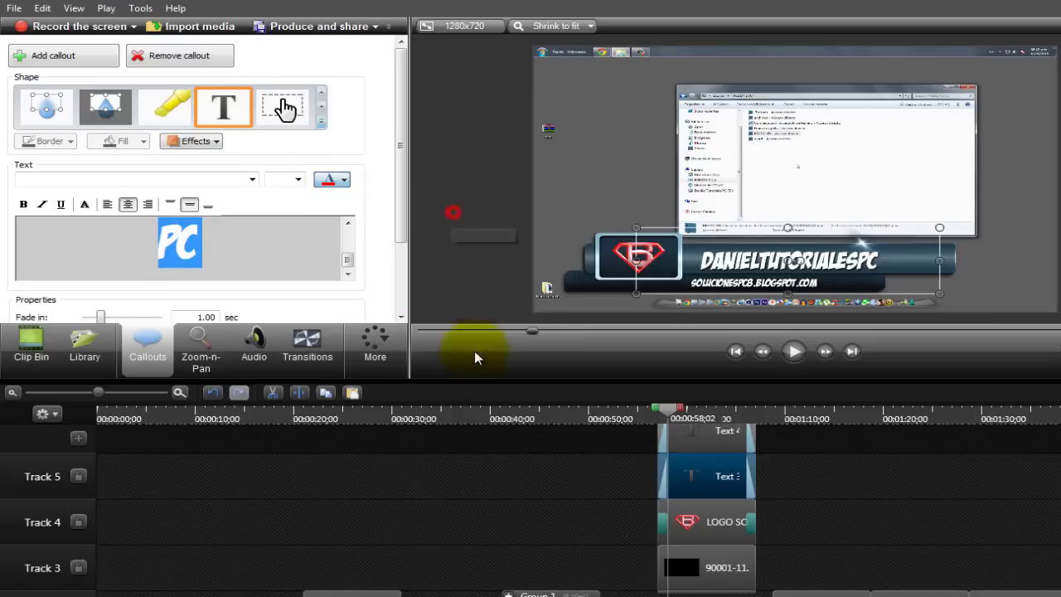
left_click(345, 179)
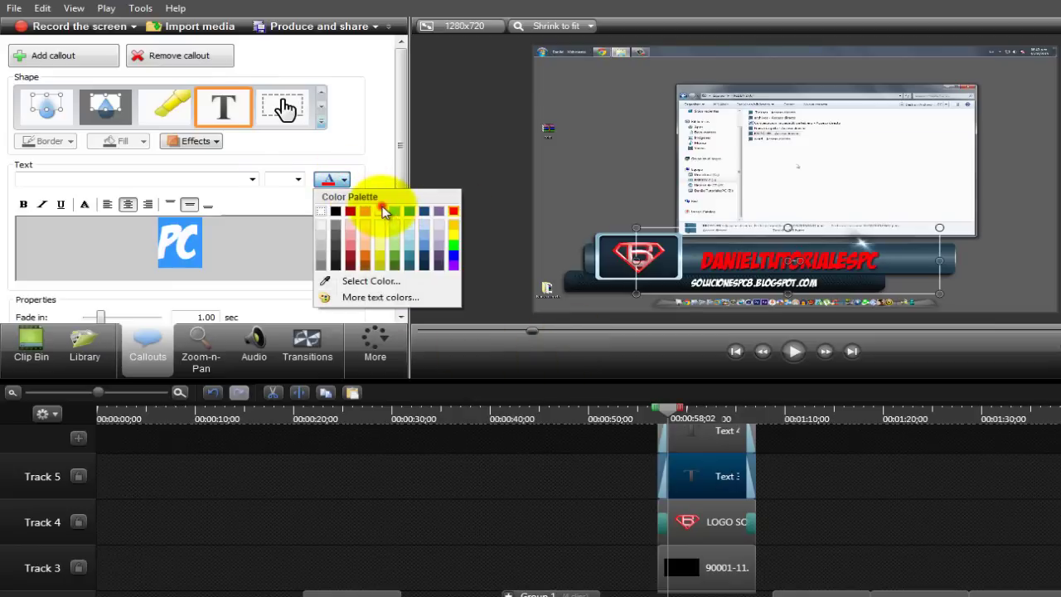
left_click(380, 212)
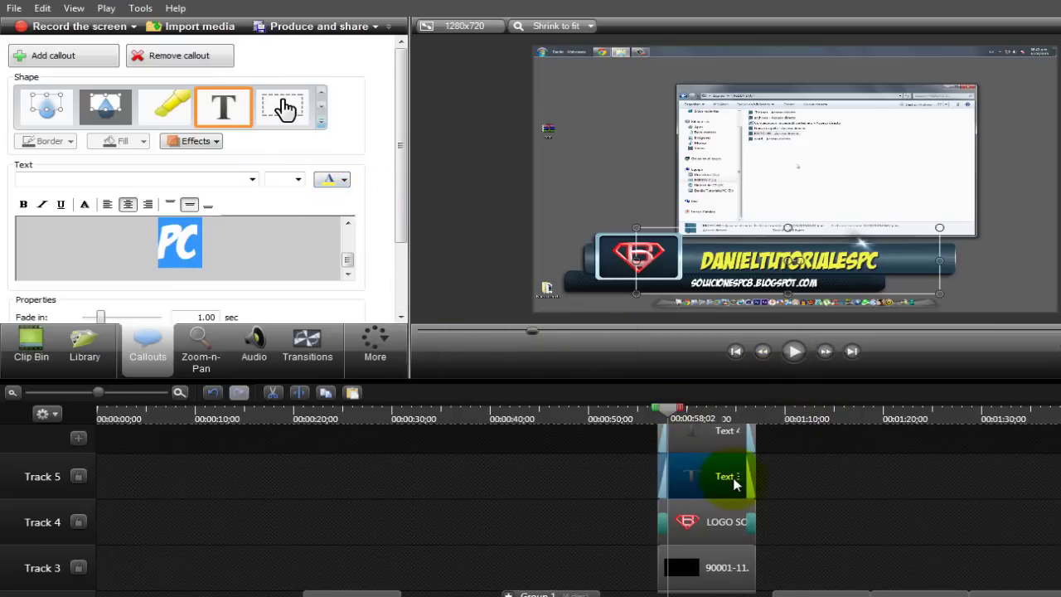
left_click(1000, 524)
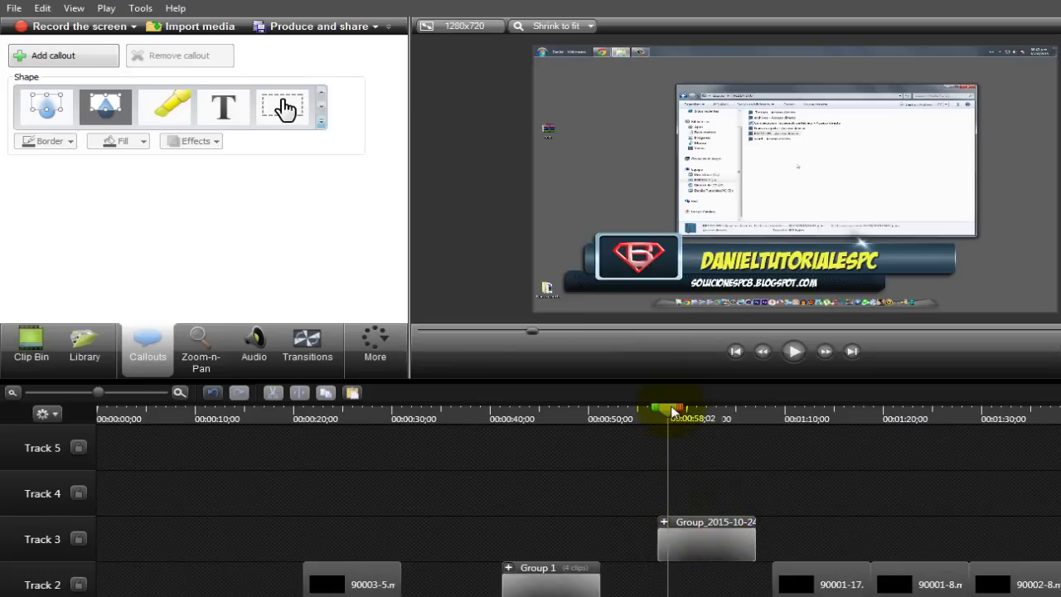
- Scrub the playhead across the group copy to preview the reused lower third
mouse_move(668, 409)
left_mouse_down()
mouse_move(636, 412)
mouse_move(712, 414)
left_mouse_up()
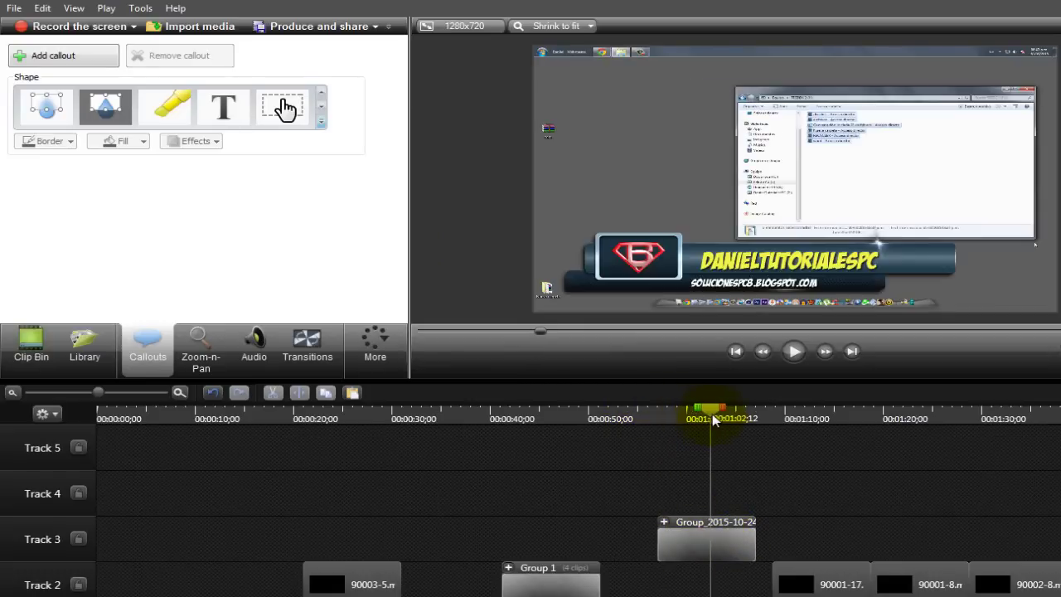
scroll(855, 498, "down", 1)
scroll(857, 501, "down", 1)
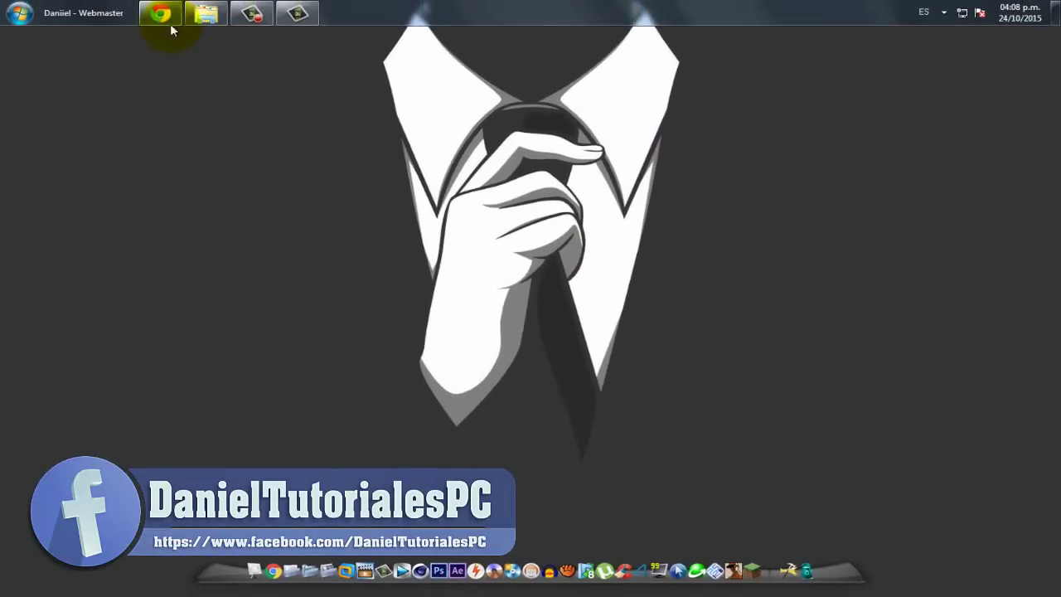
- Show the Lowers Editables para Camtasia blog post from its top in Chrome, then stop recording
left_click(161, 15)
scroll(299, 220, "up", 6)
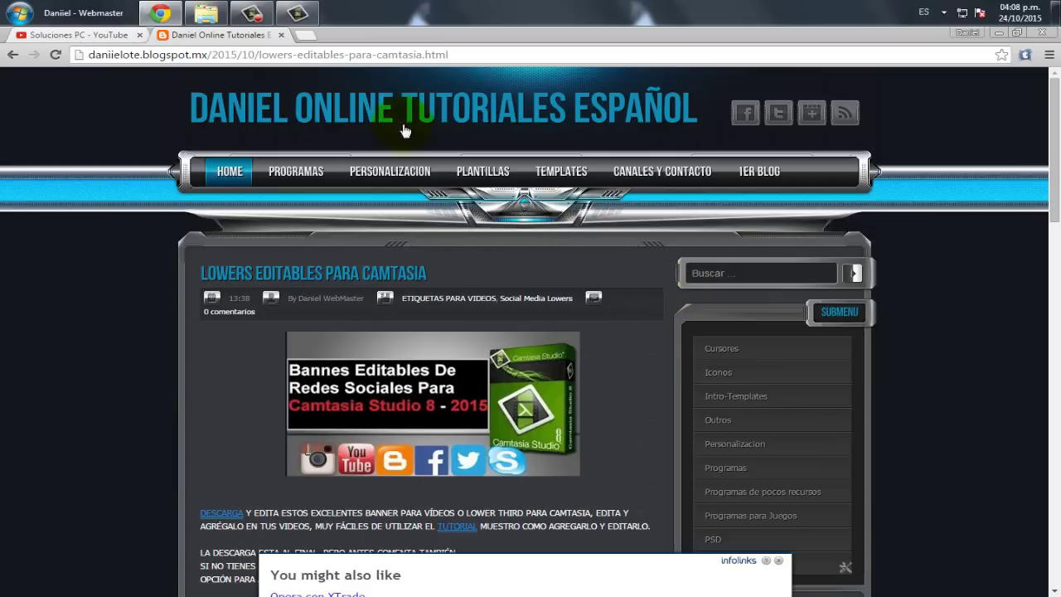
left_click(252, 12)
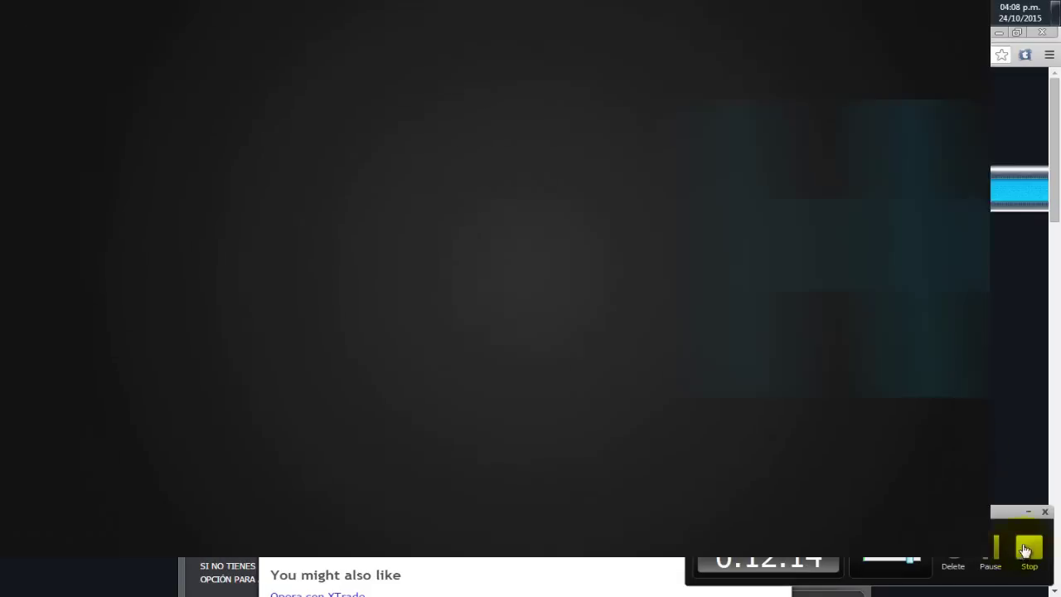